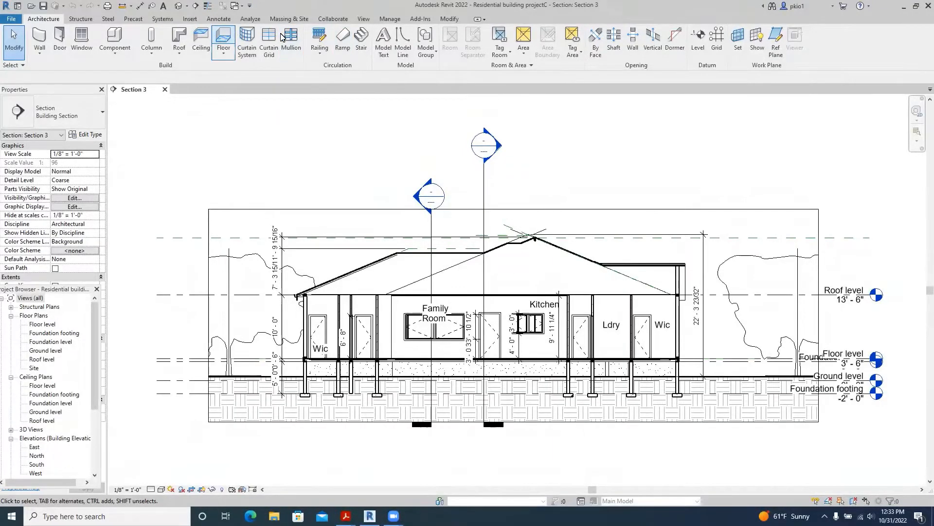
Create a new Schedule/Quantities for the Structural Columns category, keeping building components and the New Construction phase
{"action": "left_click", "coordinate": [363, 19]}
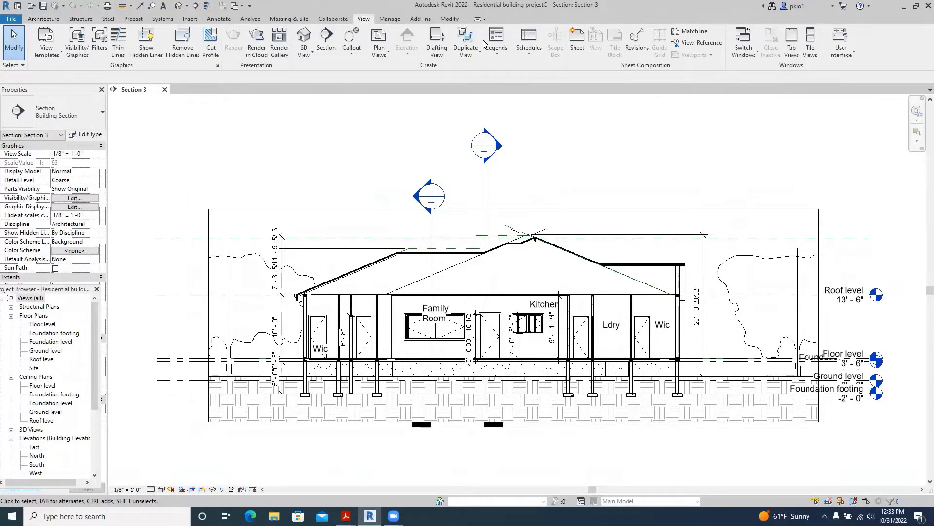
{"action": "left_click", "coordinate": [530, 58]}
{"action": "left_click", "coordinate": [546, 73]}
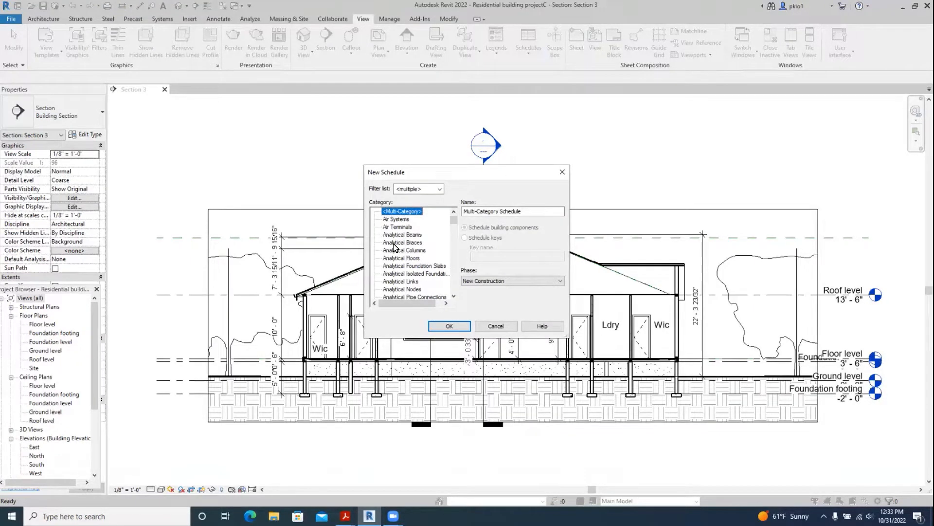
{"action": "scroll", "coordinate": [395, 250], "scroll_direction": "down", "scroll_amount": 3}
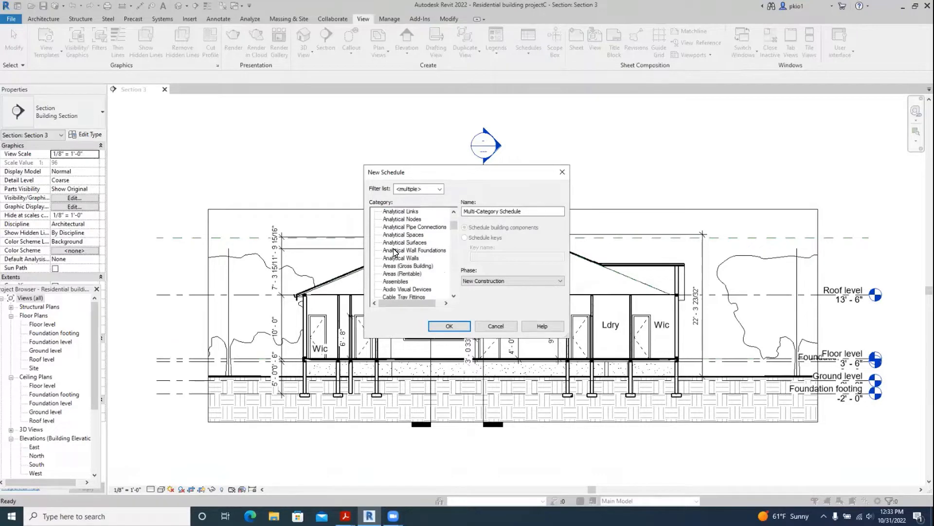
{"action": "scroll", "coordinate": [395, 251], "scroll_direction": "down", "scroll_amount": 9}
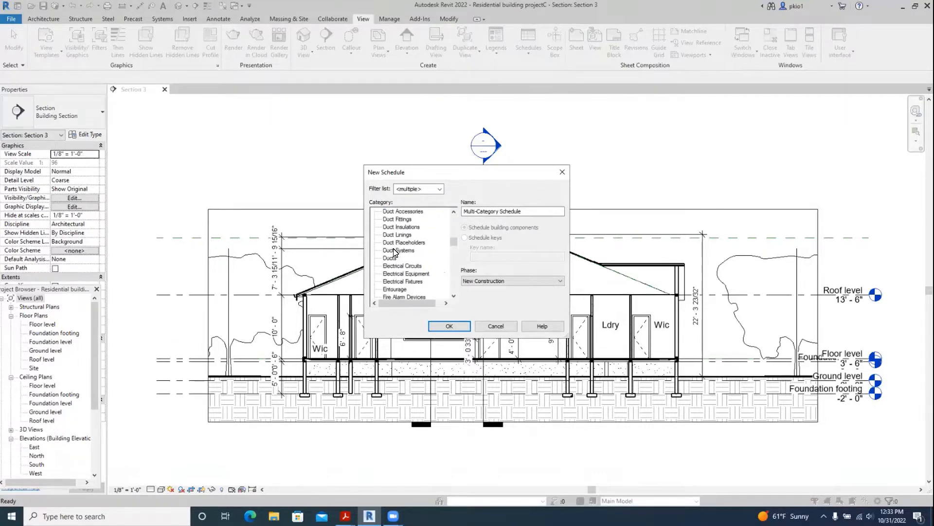
{"action": "scroll", "coordinate": [395, 251], "scroll_direction": "down", "scroll_amount": 5}
{"action": "scroll", "coordinate": [395, 251], "scroll_direction": "down", "scroll_amount": 7}
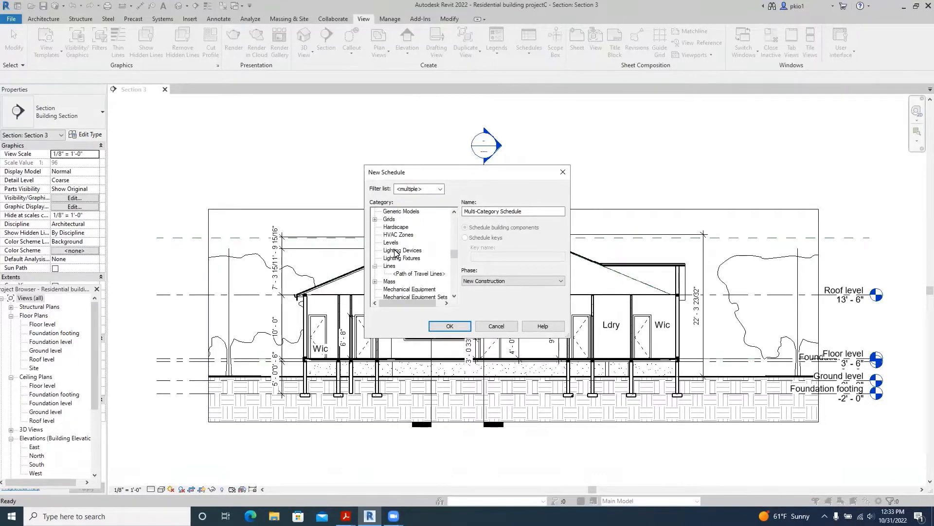
{"action": "scroll", "coordinate": [395, 252], "scroll_direction": "down", "scroll_amount": 4}
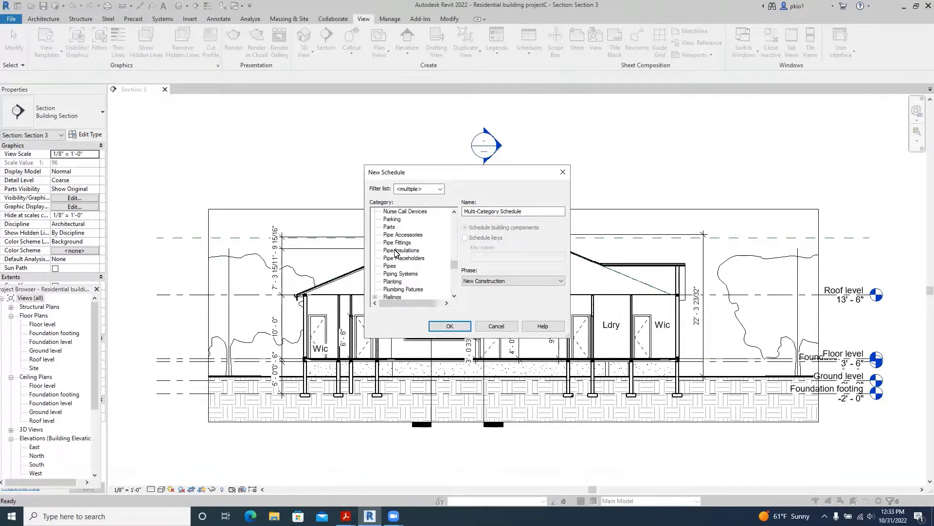
{"action": "scroll", "coordinate": [395, 252], "scroll_direction": "down", "scroll_amount": 5}
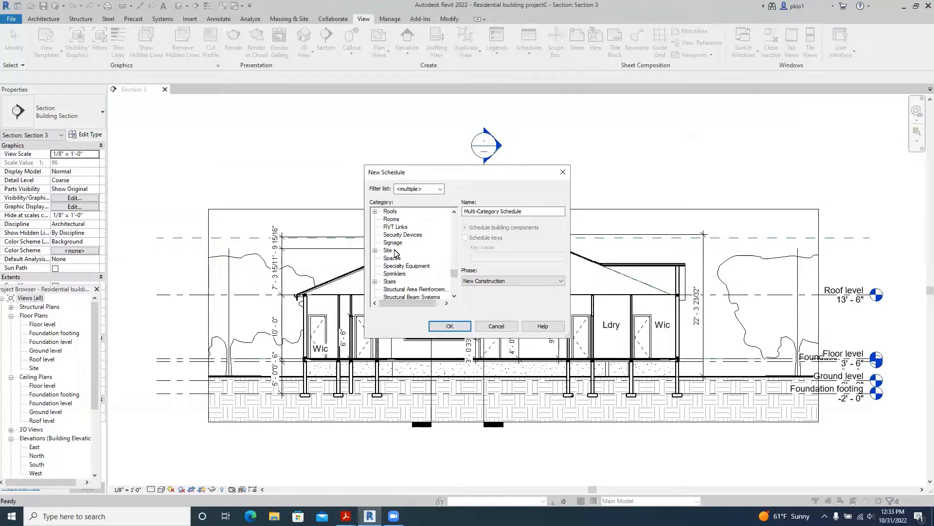
{"action": "scroll", "coordinate": [395, 252], "scroll_direction": "down", "scroll_amount": 1}
{"action": "scroll", "coordinate": [394, 252], "scroll_direction": "down", "scroll_amount": 3}
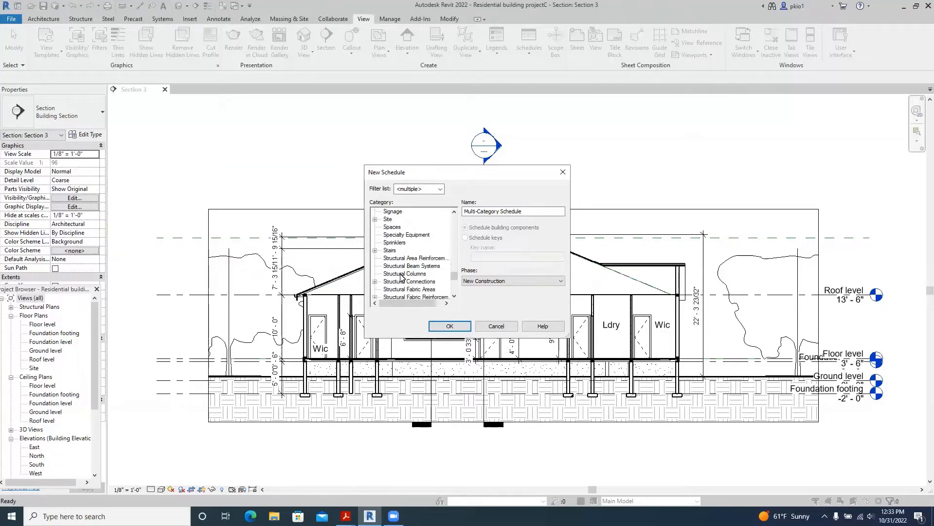
{"action": "left_click", "coordinate": [402, 274]}
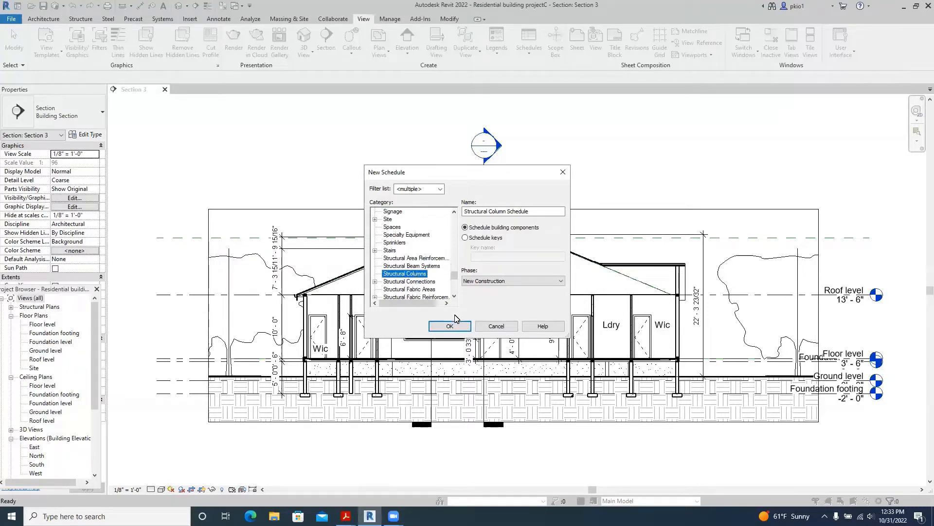
{"action": "left_click", "coordinate": [451, 326]}
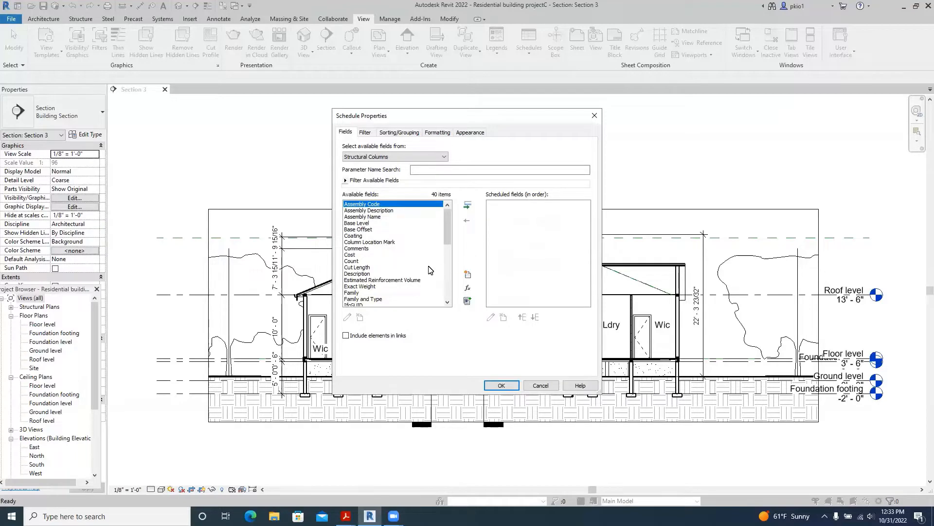
Add the Family and Type, Count and Volume fields to the structural column schedule, in that order
{"action": "scroll", "coordinate": [373, 295], "scroll_direction": "down", "scroll_amount": 1}
{"action": "left_click", "coordinate": [372, 281]}
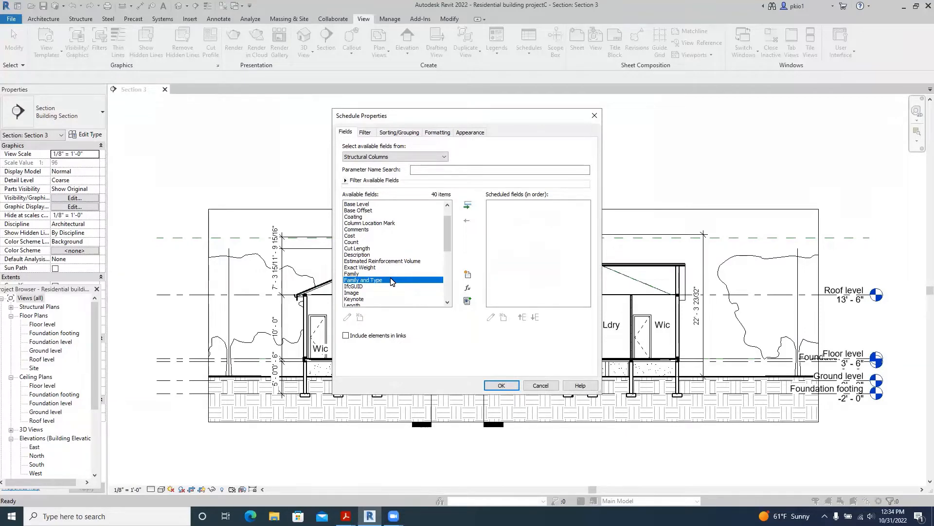
{"action": "left_click", "coordinate": [467, 205]}
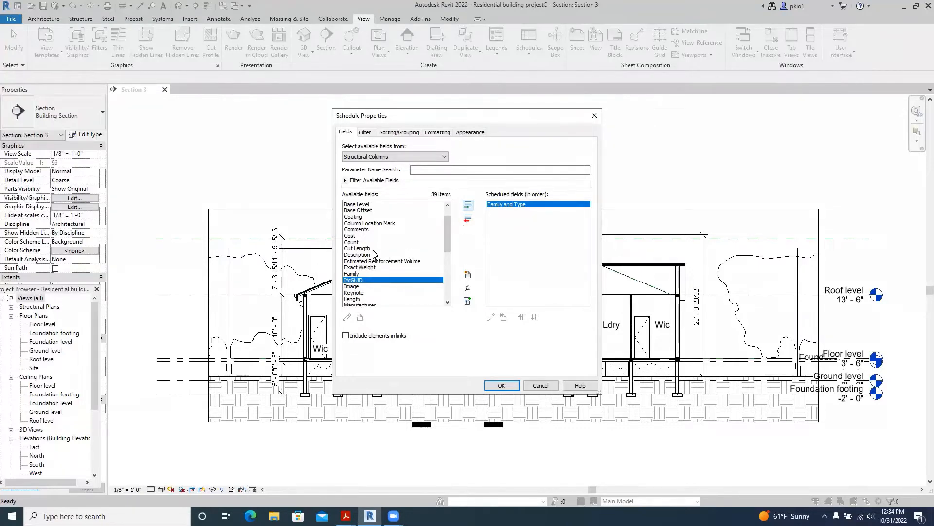
{"action": "left_click", "coordinate": [355, 242]}
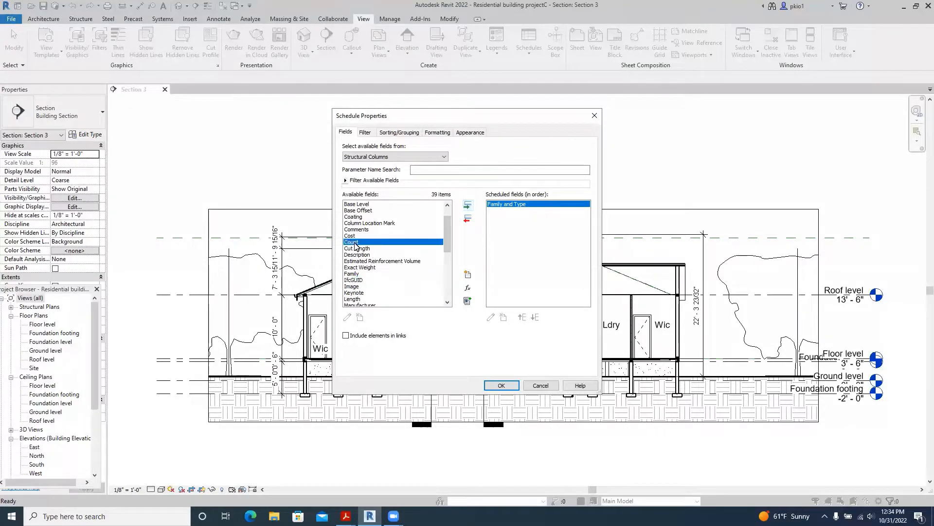
{"action": "left_click", "coordinate": [468, 206]}
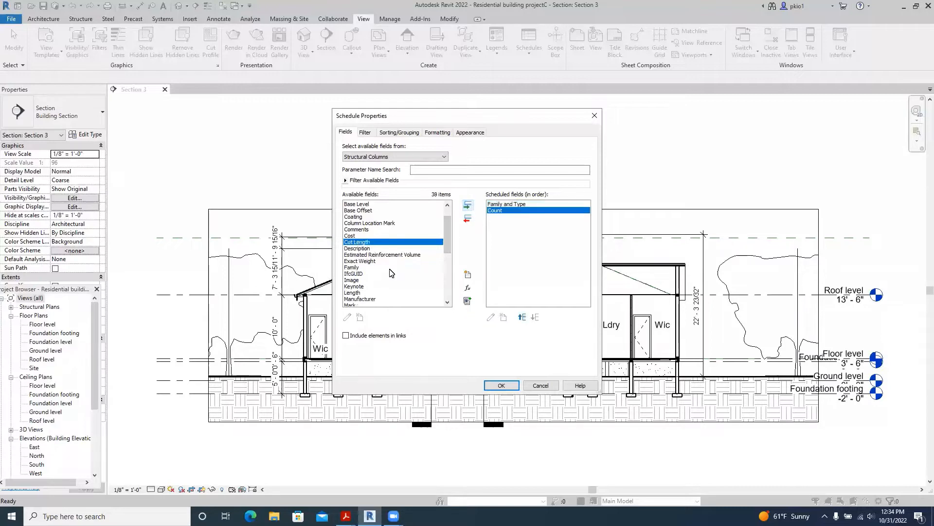
{"action": "scroll", "coordinate": [379, 277], "scroll_direction": "down", "scroll_amount": 2}
{"action": "scroll", "coordinate": [378, 277], "scroll_direction": "down", "scroll_amount": 5}
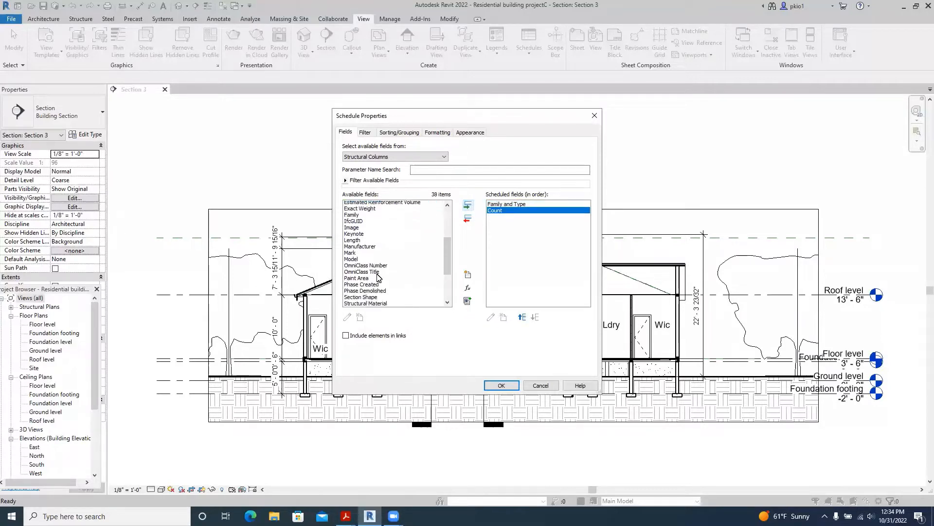
{"action": "scroll", "coordinate": [379, 277], "scroll_direction": "down", "scroll_amount": 1}
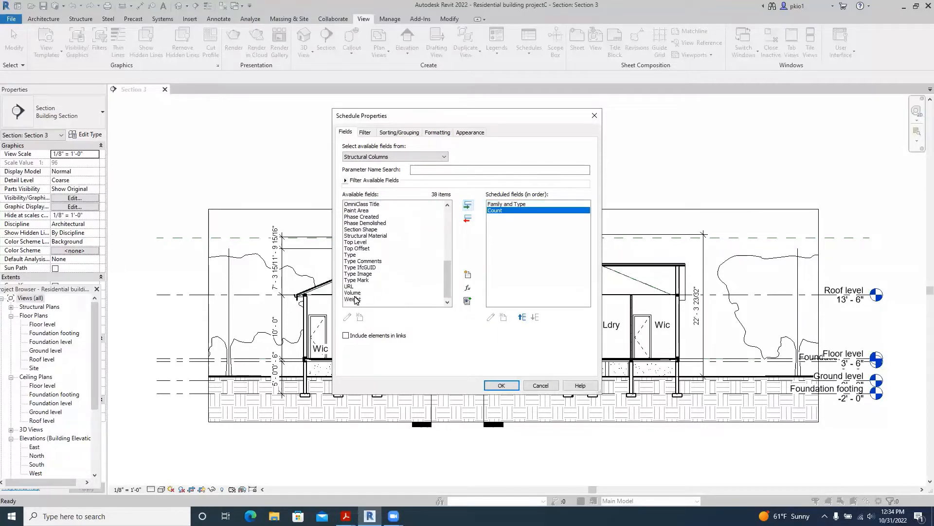
{"action": "left_click", "coordinate": [357, 293]}
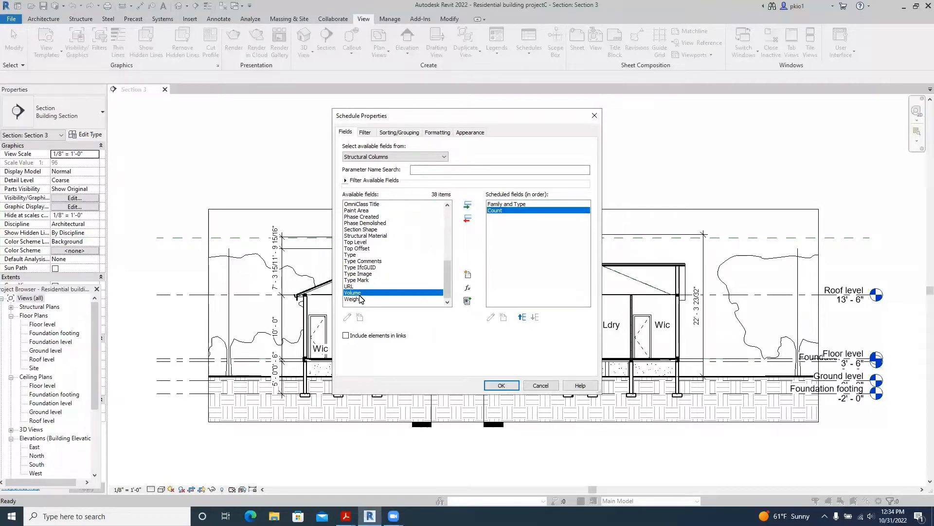
{"action": "left_click", "coordinate": [468, 205]}
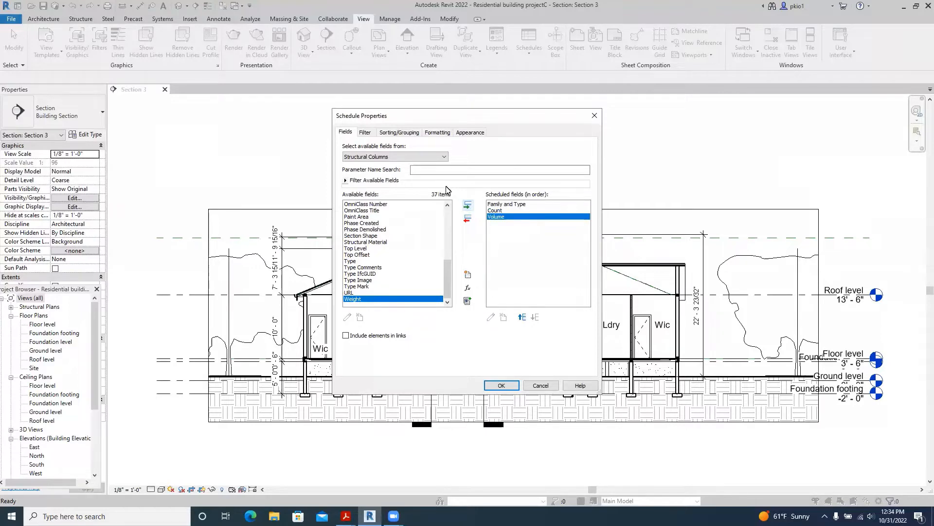
{"action": "left_click", "coordinate": [365, 134]}
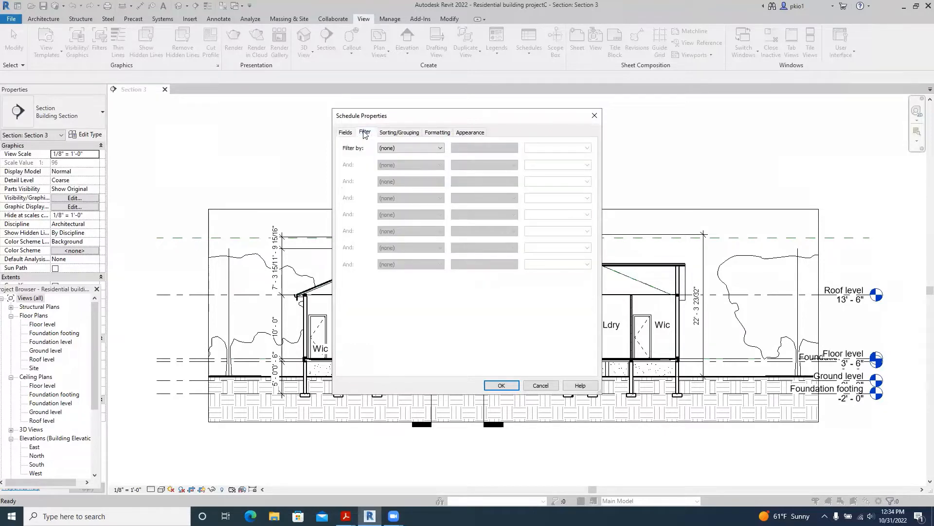
{"action": "left_click", "coordinate": [440, 148]}
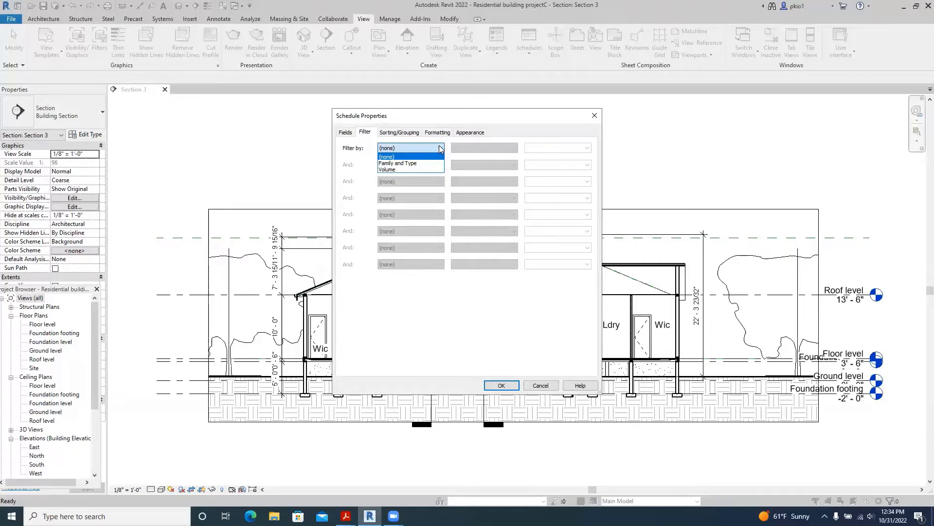
{"action": "left_click", "coordinate": [415, 163]}
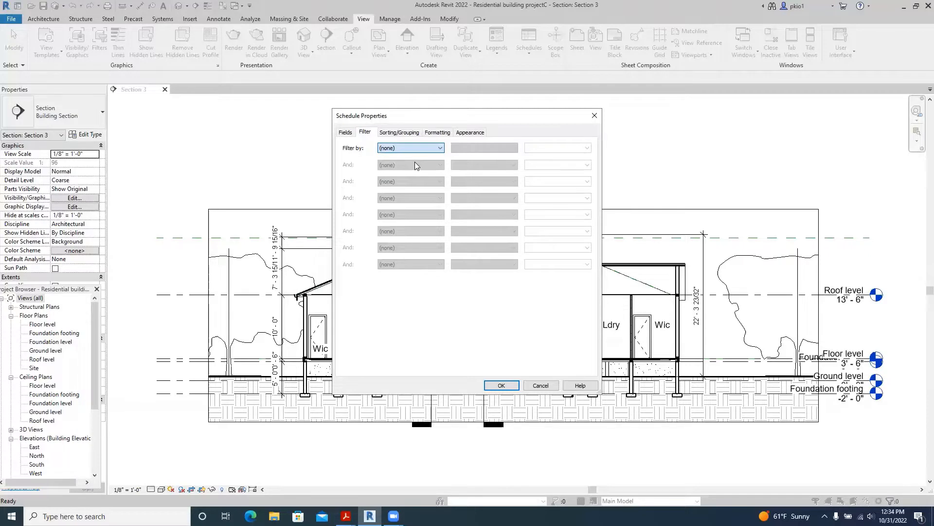
Sort the column schedule by Family and Type in ascending order and turn off itemizing every instance
{"action": "left_click", "coordinate": [398, 133]}
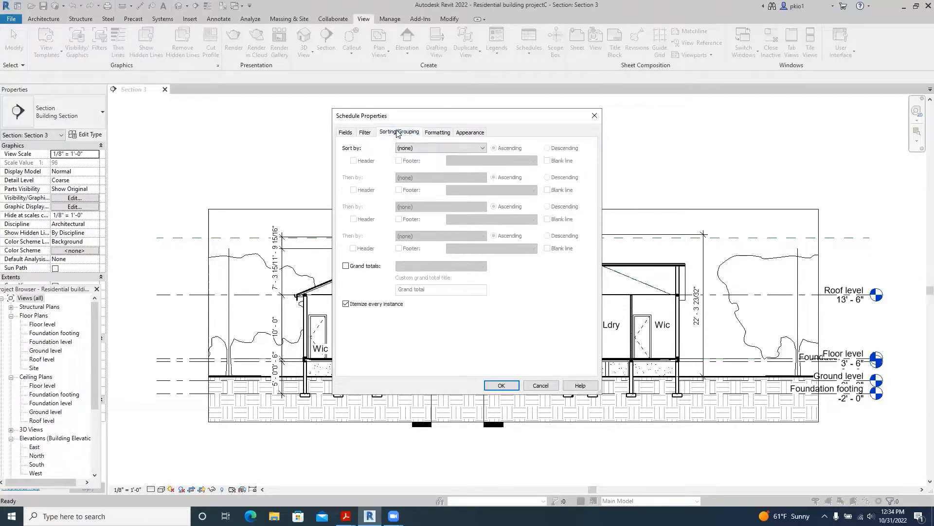
{"action": "left_click", "coordinate": [483, 149]}
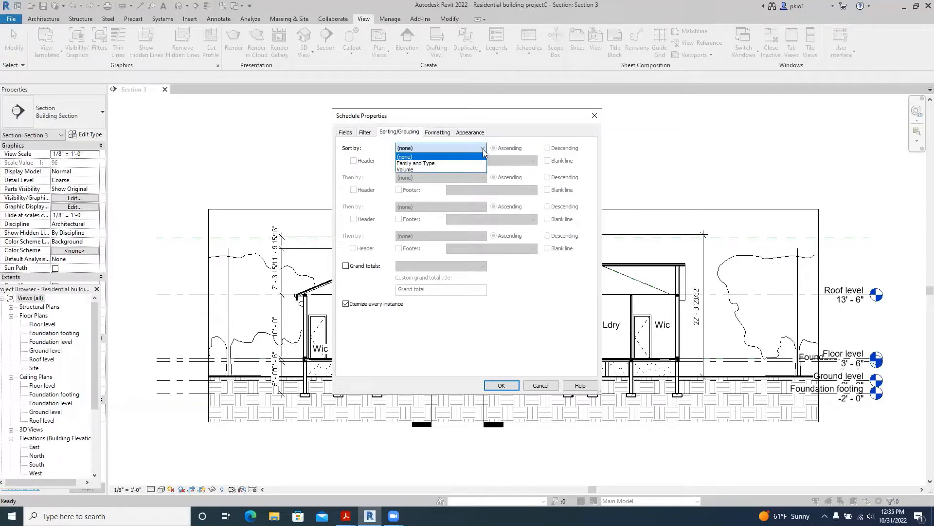
{"action": "left_click", "coordinate": [450, 163]}
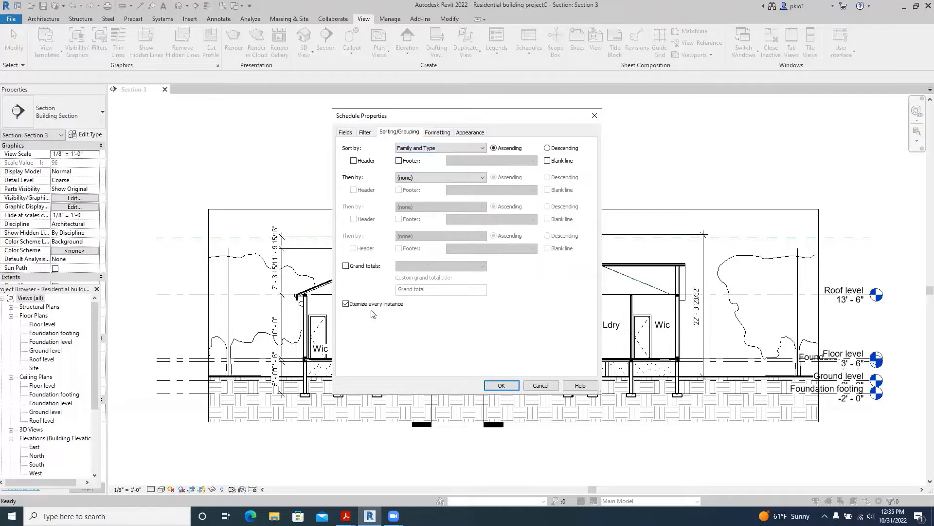
{"action": "left_click", "coordinate": [346, 304]}
Set the Volume field to calculate totals and generate the structural column schedule
{"action": "left_click", "coordinate": [436, 132]}
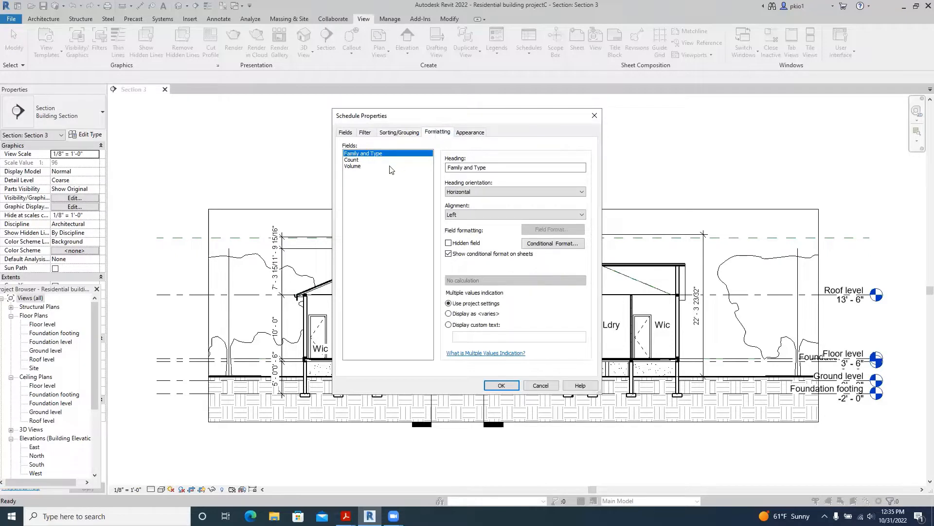
{"action": "left_click", "coordinate": [353, 167]}
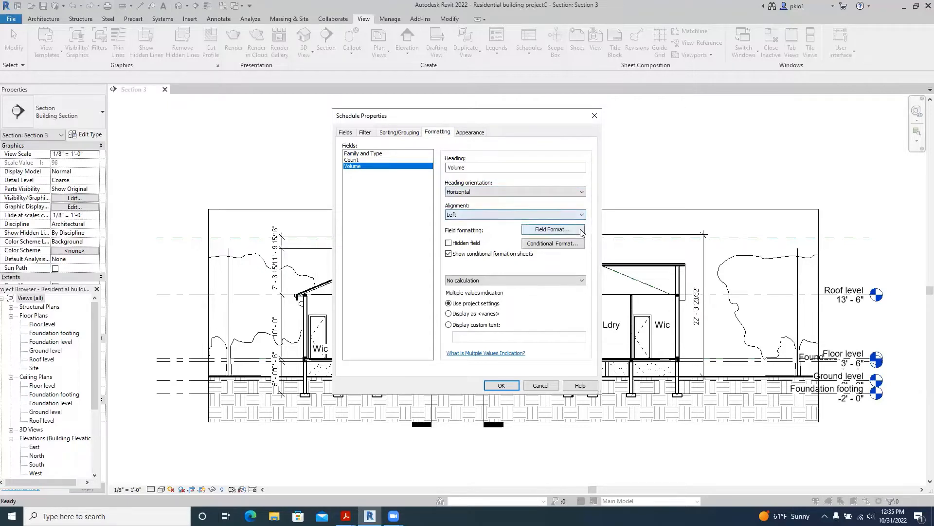
{"action": "left_click", "coordinate": [582, 281]}
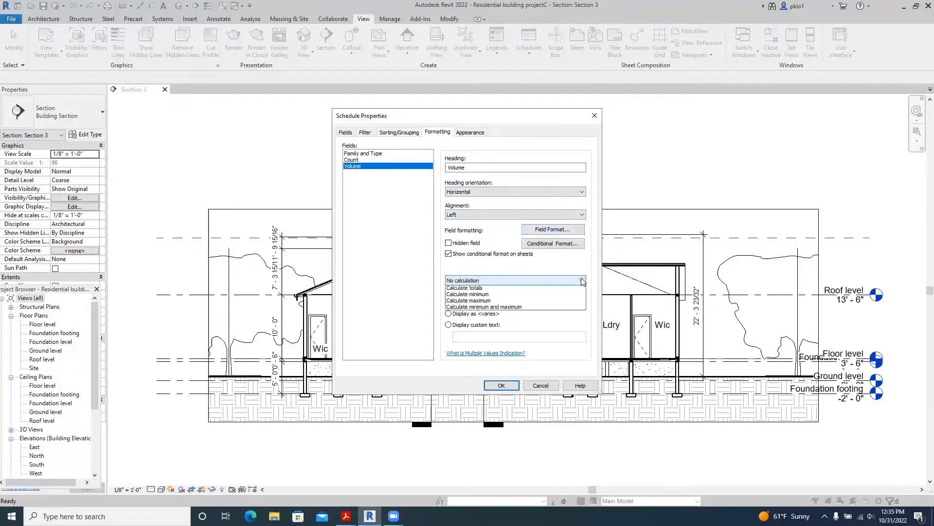
{"action": "left_click", "coordinate": [469, 288]}
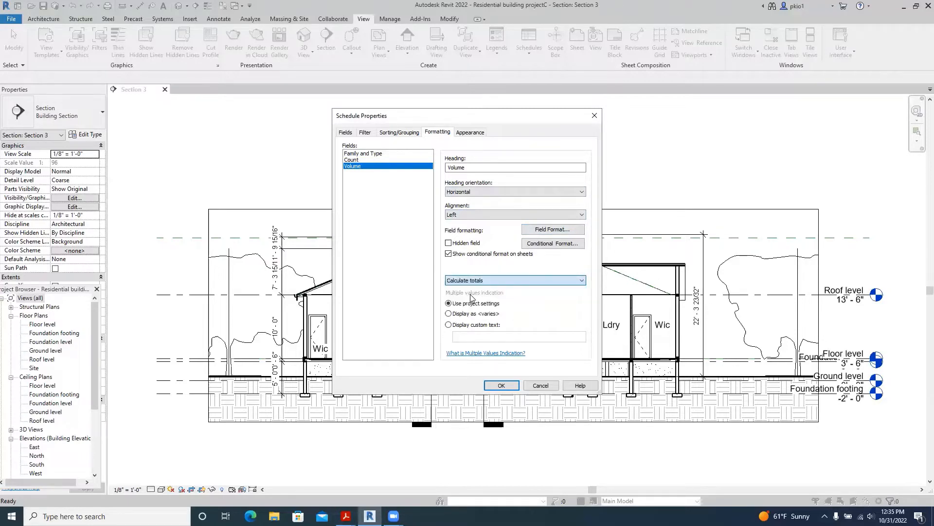
{"action": "left_click", "coordinate": [502, 385]}
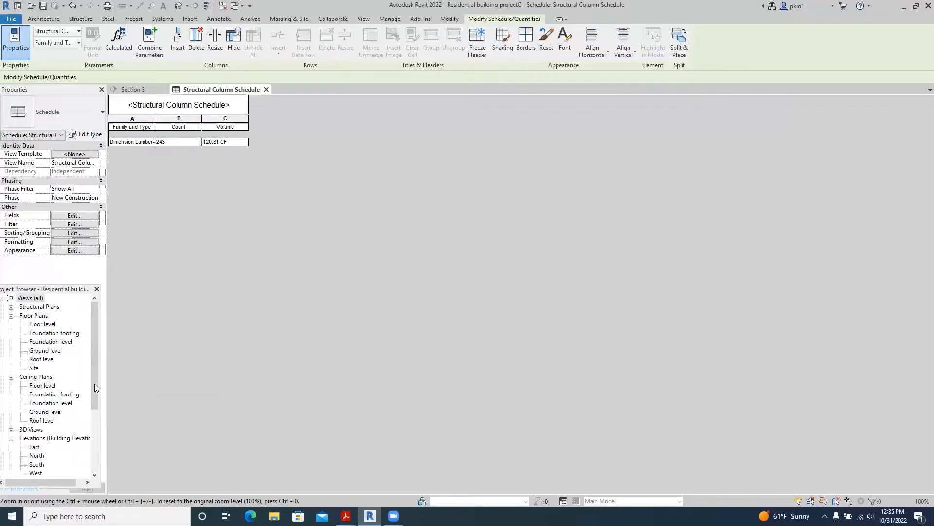
Expand the Schedules/Quantities group in the project browser to view the project's schedules
{"action": "left_click_drag", "start_coordinate": [95, 388], "coordinate": [95, 408]}
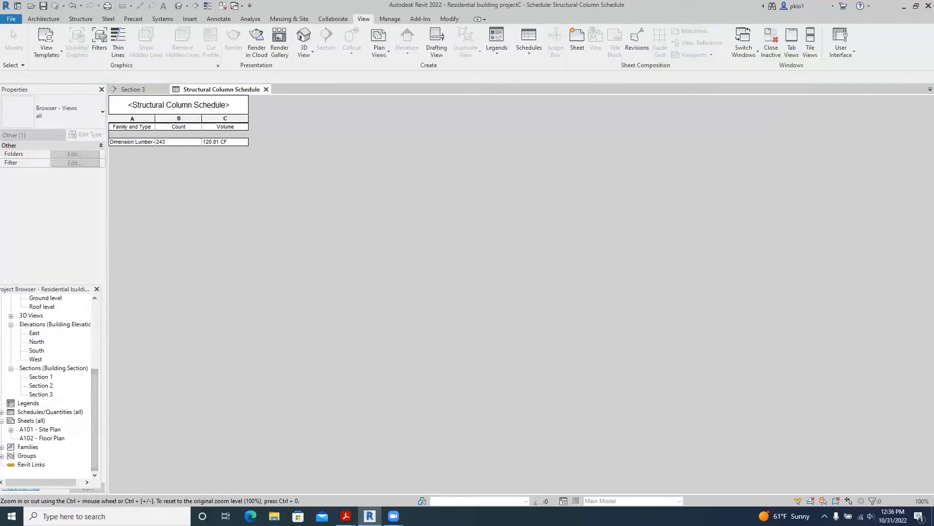
{"action": "left_click", "coordinate": [2, 412]}
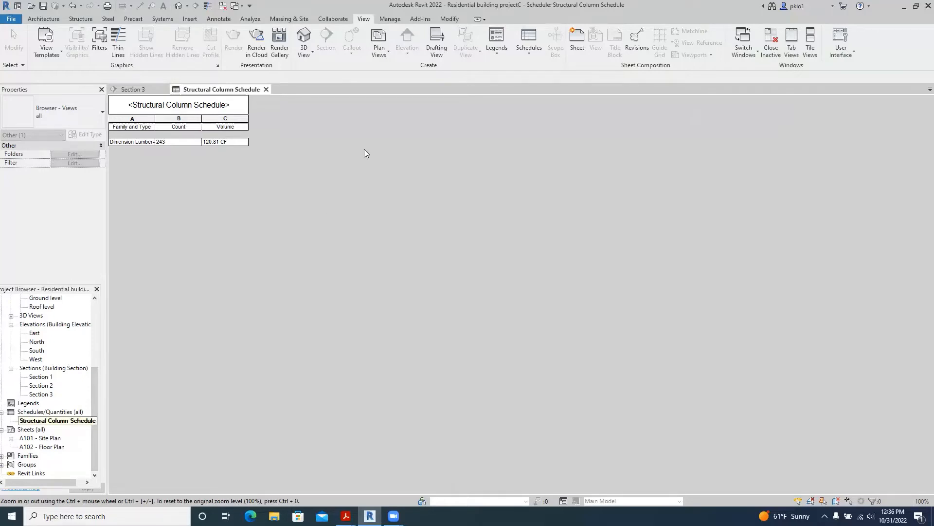
Create a new building component schedule for the Structural Framing category in the New Construction phase
{"action": "left_click", "coordinate": [523, 38]}
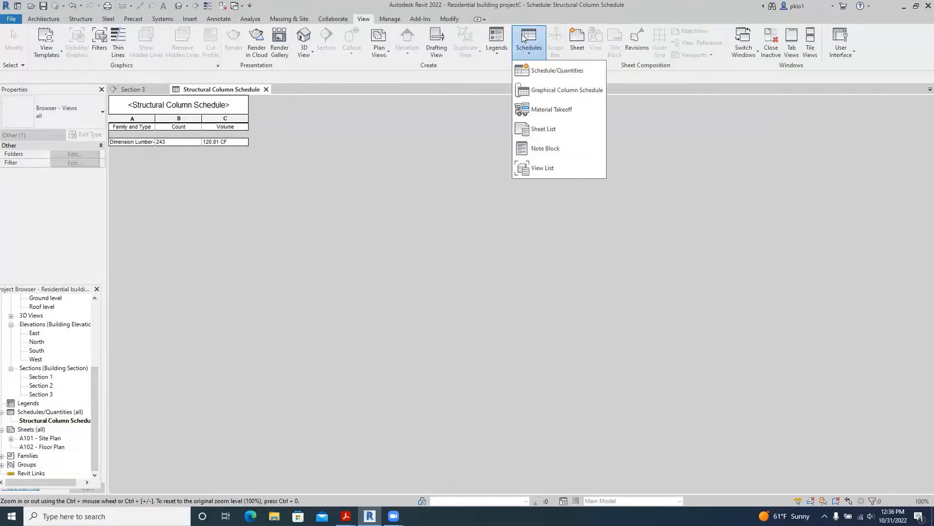
{"action": "left_click", "coordinate": [547, 72]}
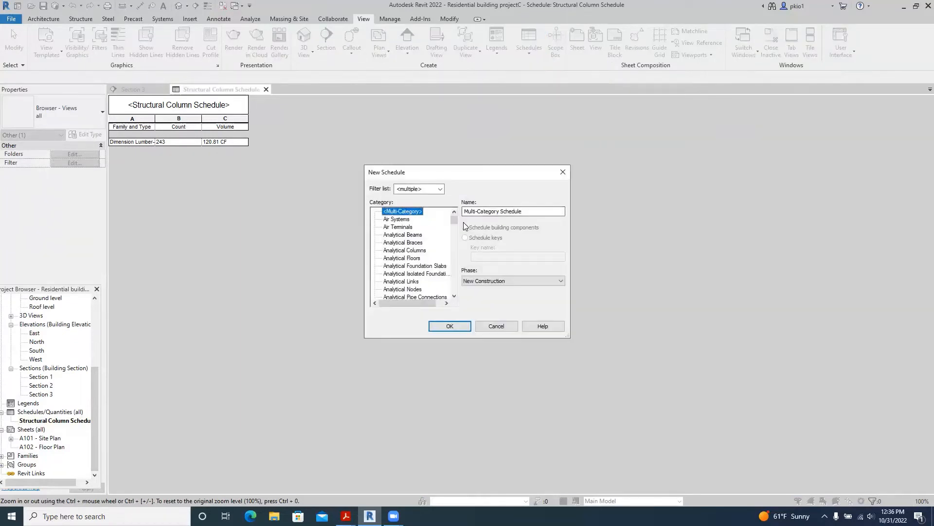
{"action": "scroll", "coordinate": [375, 276], "scroll_direction": "down", "scroll_amount": 8}
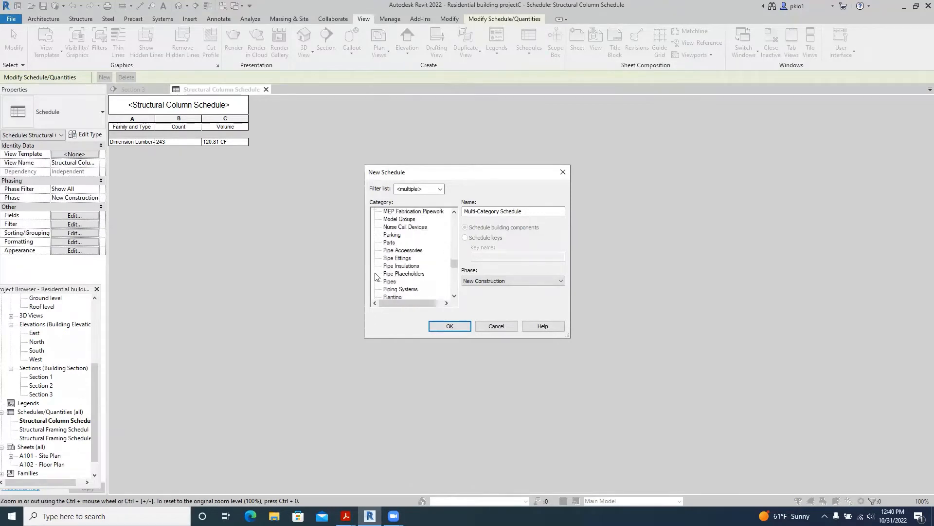
{"action": "scroll", "coordinate": [375, 276], "scroll_direction": "down", "scroll_amount": 5}
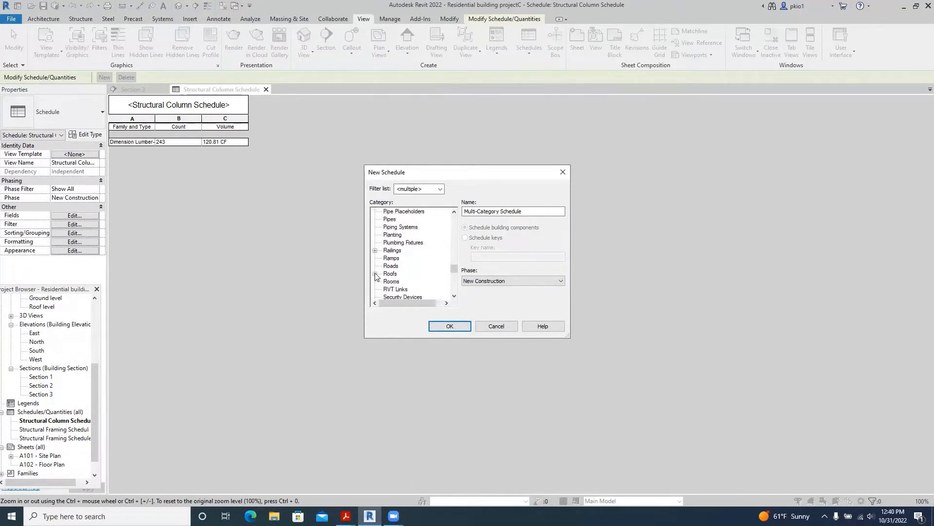
{"action": "scroll", "coordinate": [413, 268], "scroll_direction": "down", "scroll_amount": 3}
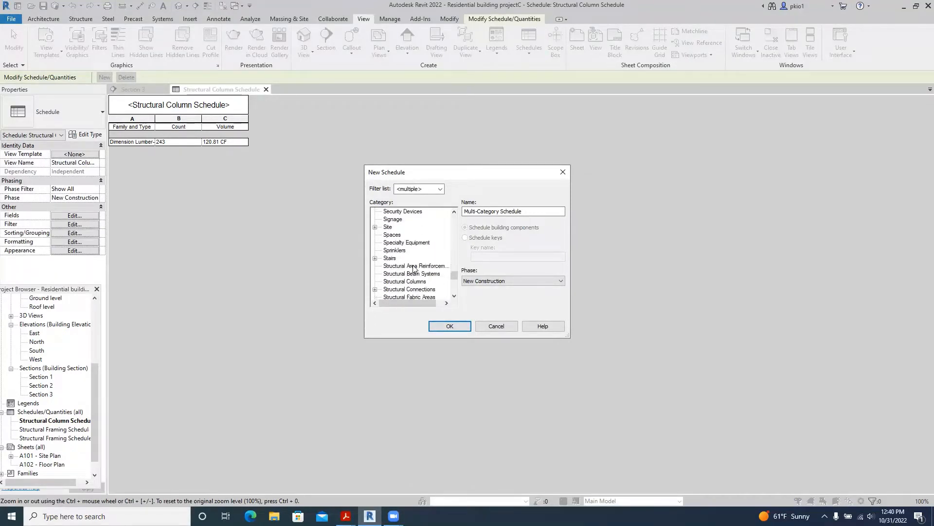
{"action": "scroll", "coordinate": [413, 268], "scroll_direction": "down", "scroll_amount": 1}
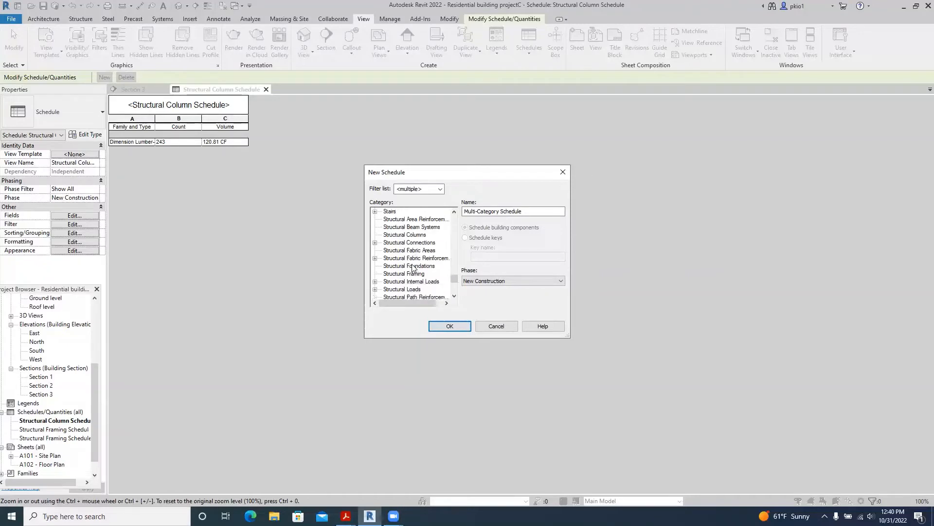
{"action": "scroll", "coordinate": [413, 268], "scroll_direction": "down", "scroll_amount": 2}
{"action": "left_click", "coordinate": [409, 259]}
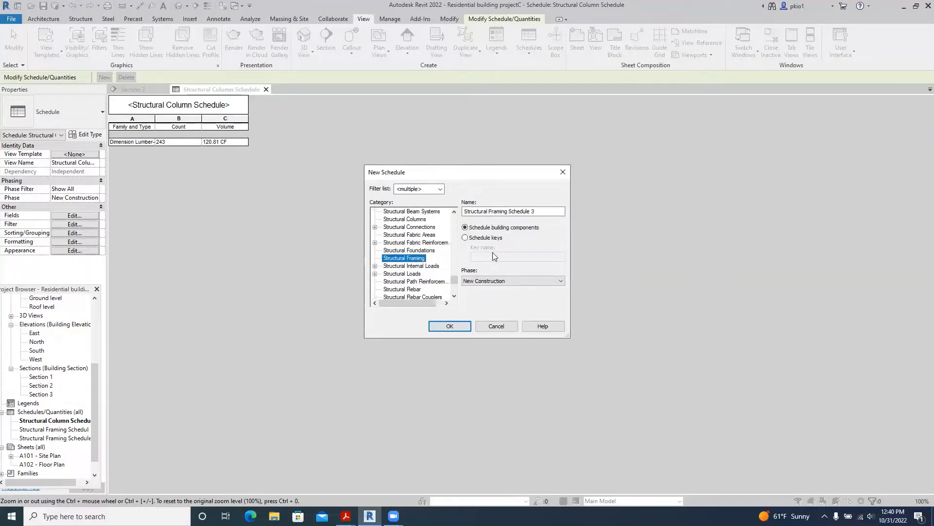
{"action": "left_click", "coordinate": [449, 326]}
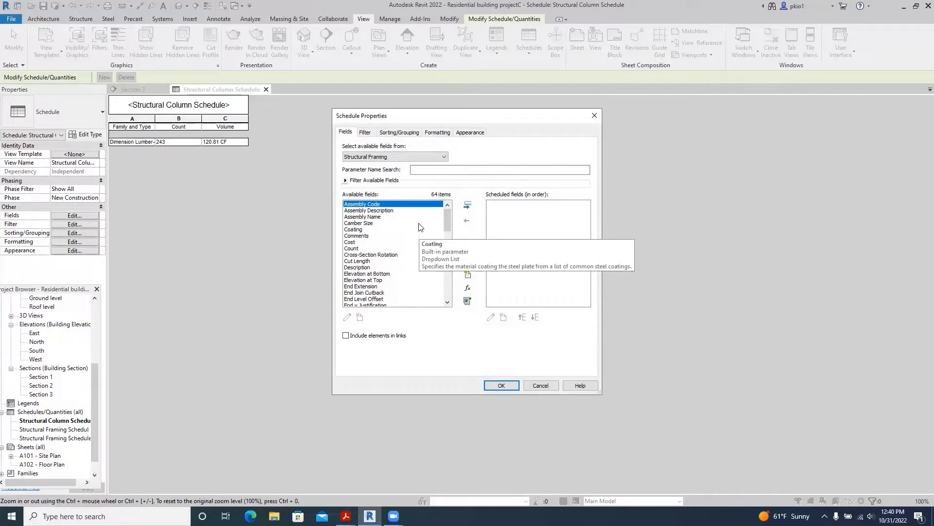
Add the Count and Family fields to the structural framing schedule, in that order
{"action": "left_click", "coordinate": [430, 249]}
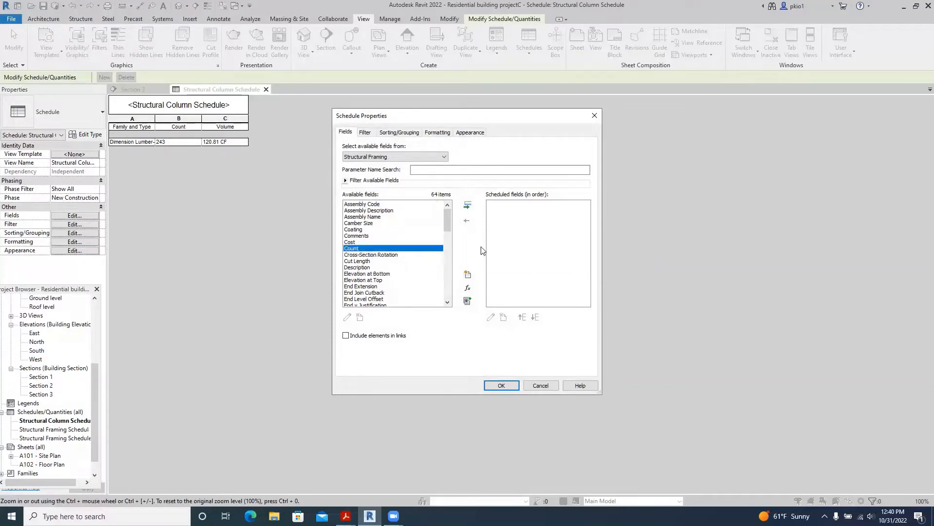
{"action": "left_click", "coordinate": [468, 207]}
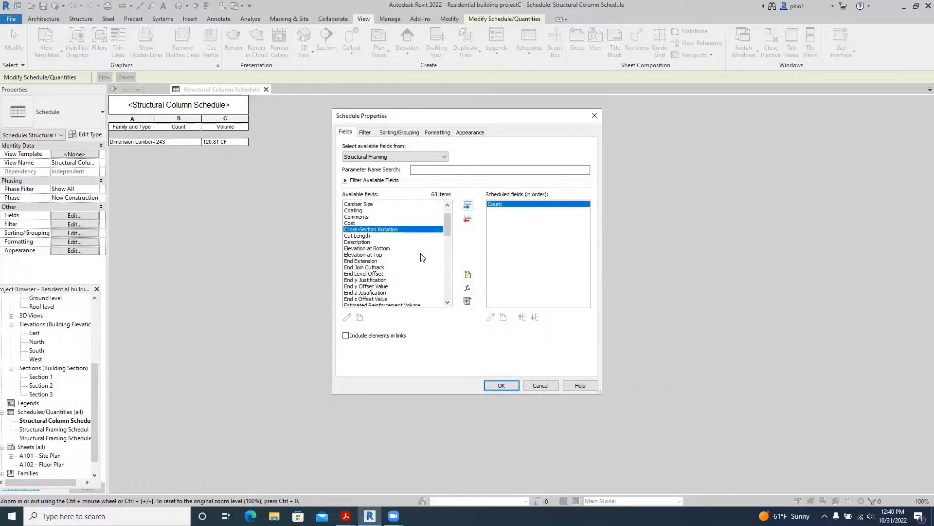
{"action": "scroll", "coordinate": [420, 257], "scroll_direction": "down", "scroll_amount": 4}
{"action": "scroll", "coordinate": [421, 257], "scroll_direction": "down", "scroll_amount": 2}
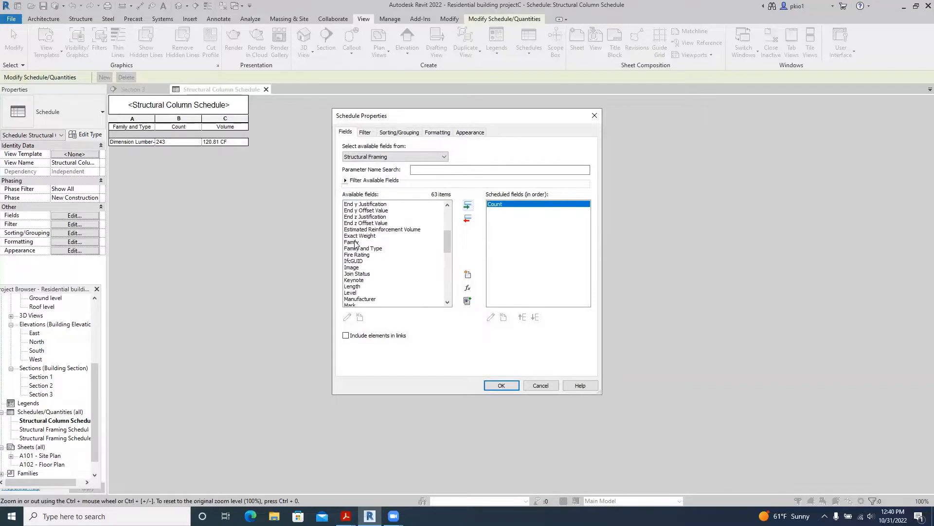
{"action": "left_click", "coordinate": [414, 242]}
{"action": "left_click", "coordinate": [465, 206]}
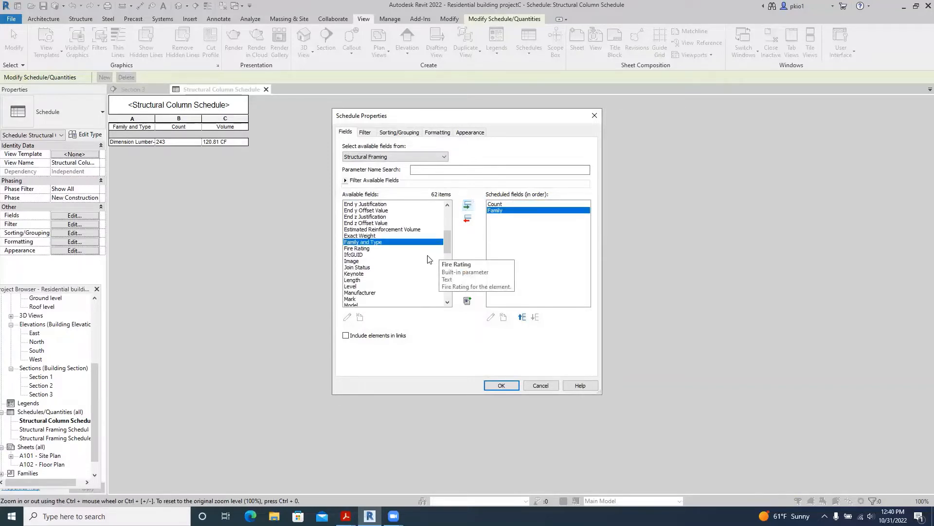
Add the Length and Volume fields after Family in the structural framing schedule
{"action": "scroll", "coordinate": [407, 260], "scroll_direction": "down", "scroll_amount": 2}
{"action": "left_click", "coordinate": [353, 242]}
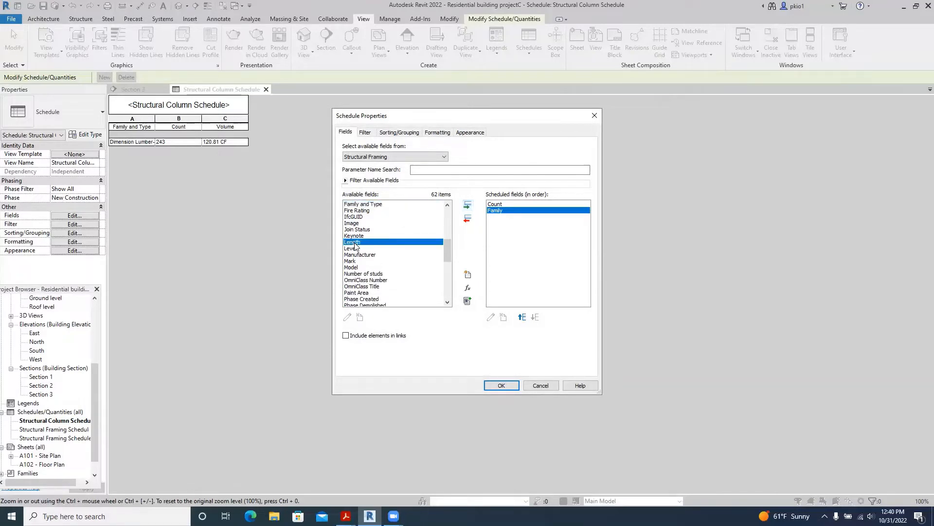
{"action": "left_click", "coordinate": [467, 205]}
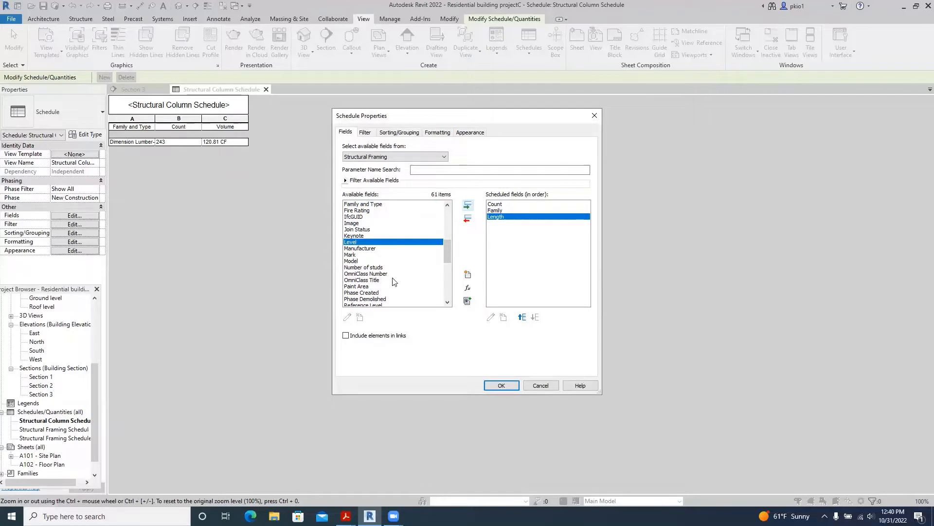
{"action": "scroll", "coordinate": [380, 273], "scroll_direction": "down", "scroll_amount": 5}
{"action": "scroll", "coordinate": [377, 276], "scroll_direction": "down", "scroll_amount": 3}
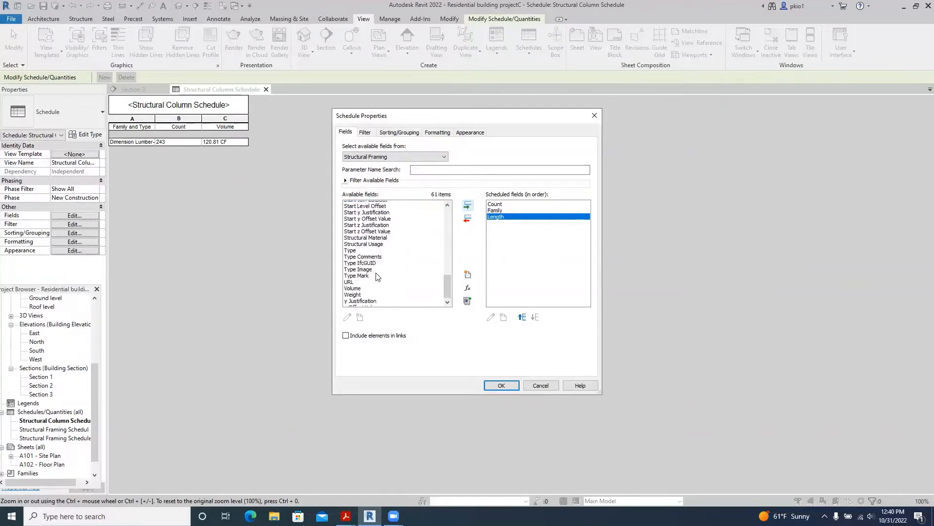
{"action": "left_click", "coordinate": [352, 267]}
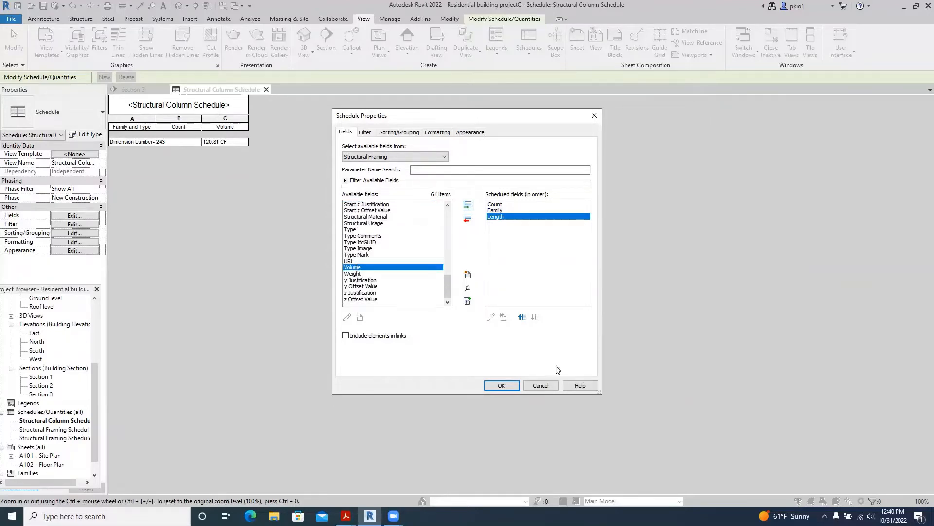
{"action": "left_click", "coordinate": [468, 207]}
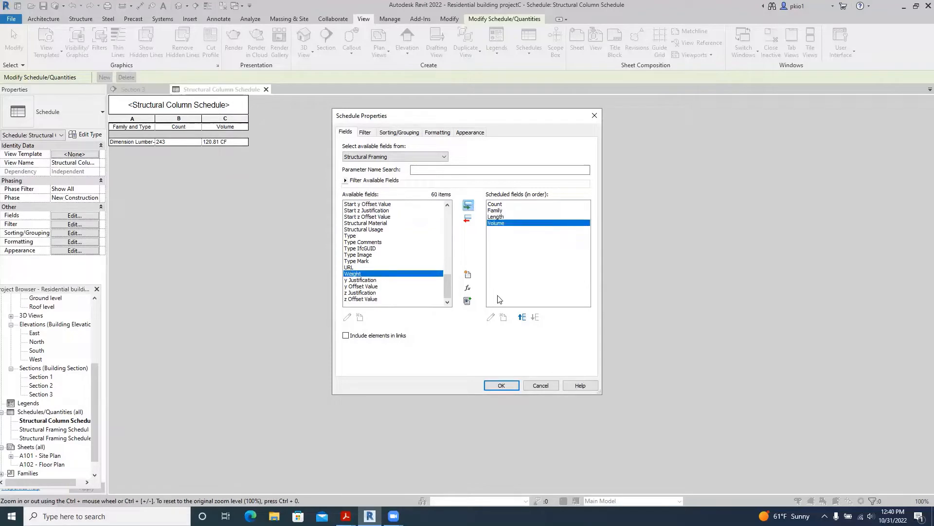
Sort the framing schedule by Family in ascending order, turn on grand totals with title, count, and totals, and generate it
{"action": "left_click", "coordinate": [392, 134]}
{"action": "left_click", "coordinate": [481, 148]}
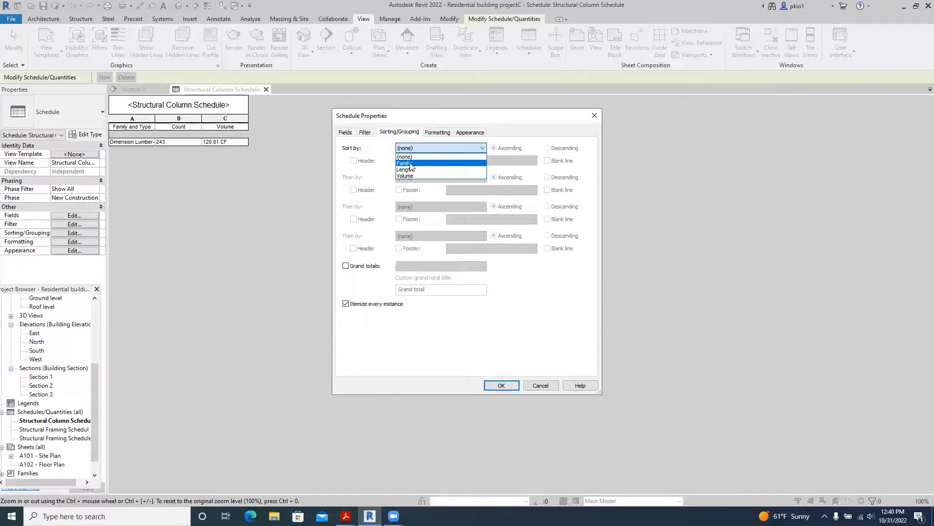
{"action": "left_click", "coordinate": [407, 163]}
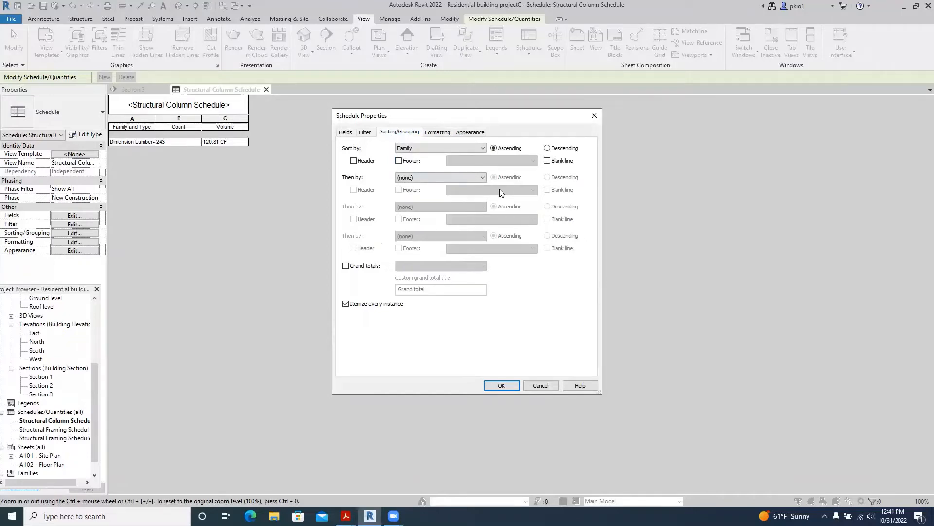
{"action": "left_click", "coordinate": [346, 266]}
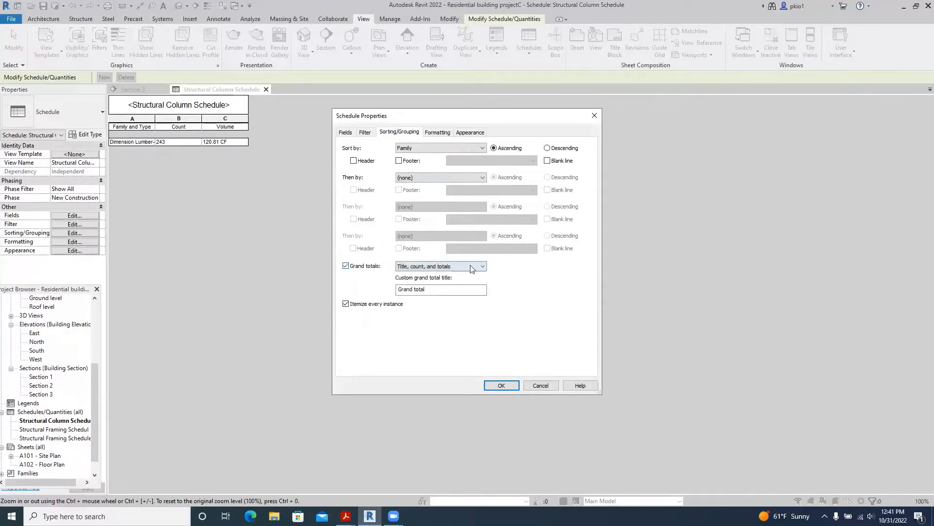
{"action": "left_click", "coordinate": [483, 266]}
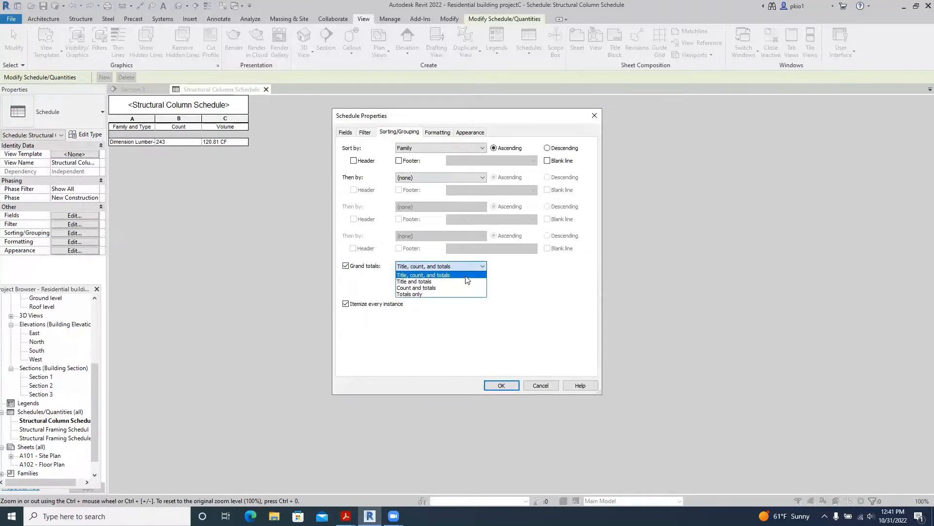
{"action": "left_click", "coordinate": [466, 277]}
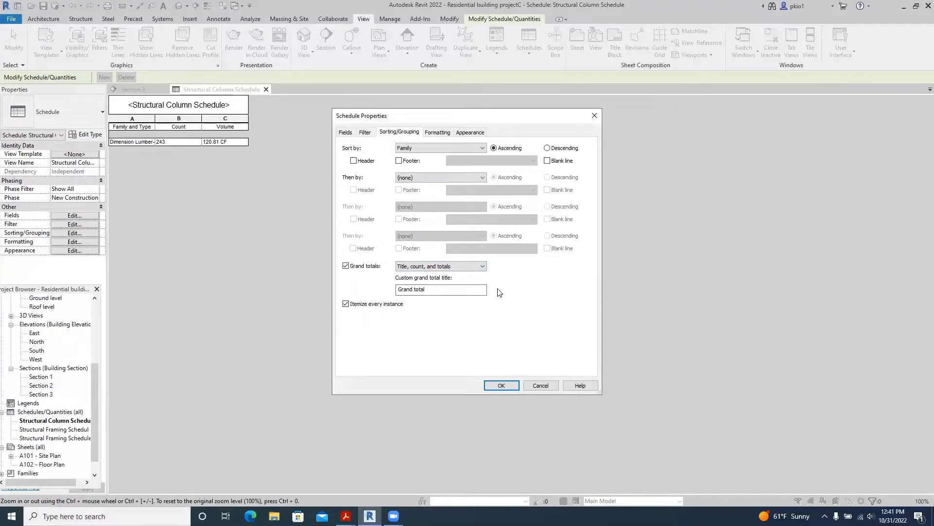
{"action": "left_click", "coordinate": [502, 386]}
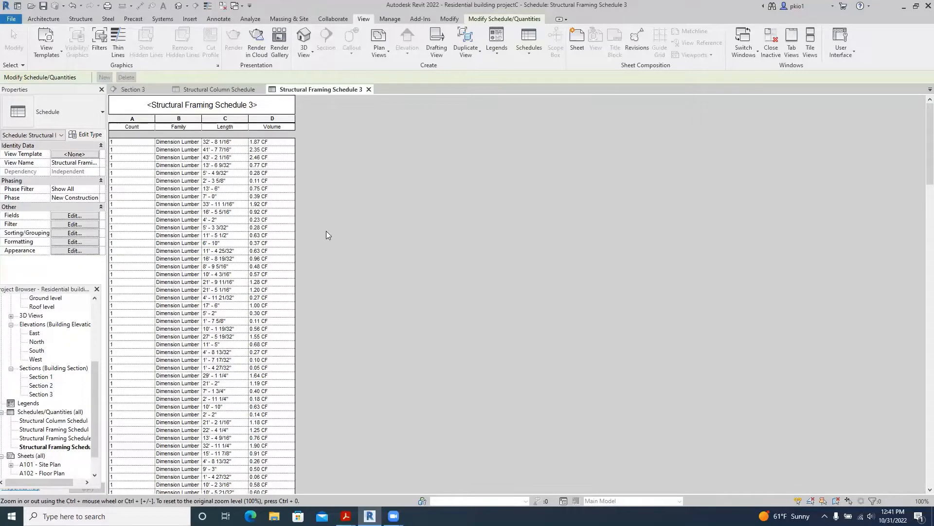
Examine the itemized rows of the structural framing schedule down to its grand total
{"action": "scroll", "coordinate": [326, 231], "scroll_direction": "down", "scroll_amount": 15}
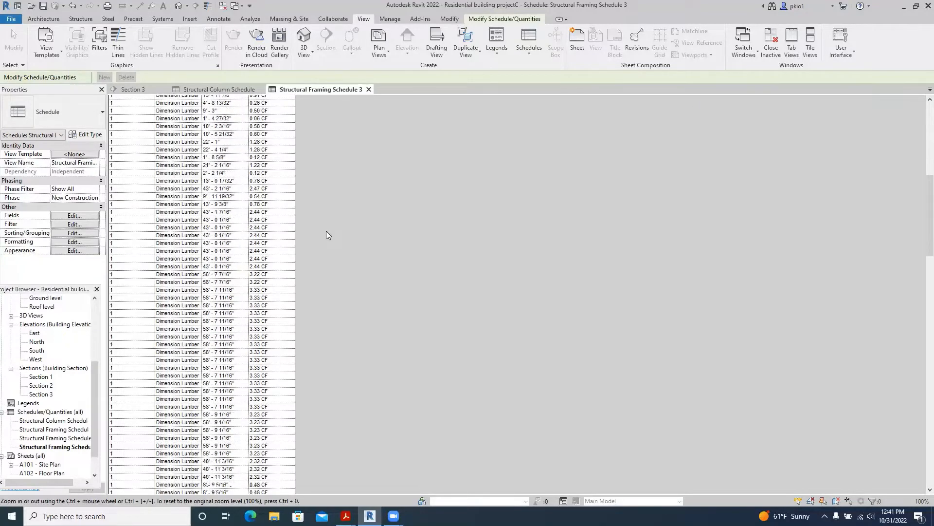
{"action": "scroll", "coordinate": [326, 231], "scroll_direction": "down", "scroll_amount": 20}
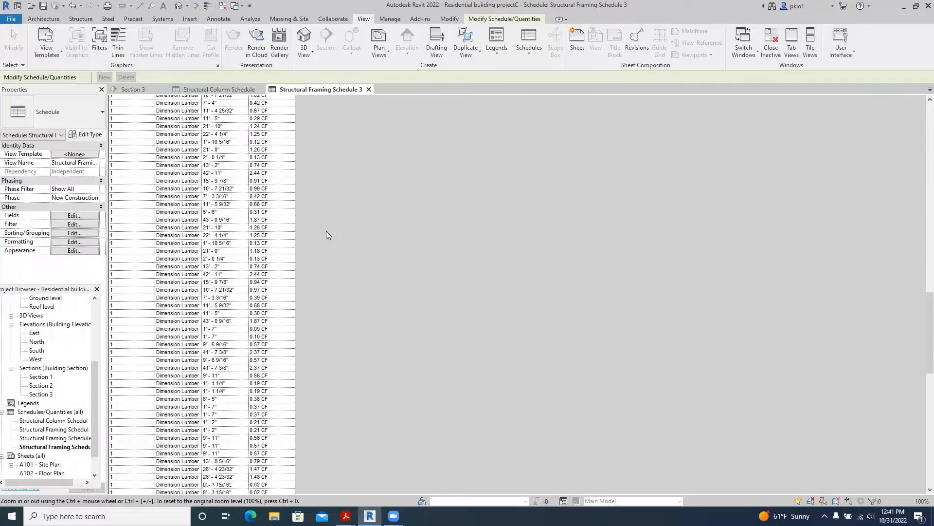
{"action": "scroll", "coordinate": [326, 232], "scroll_direction": "down", "scroll_amount": 15}
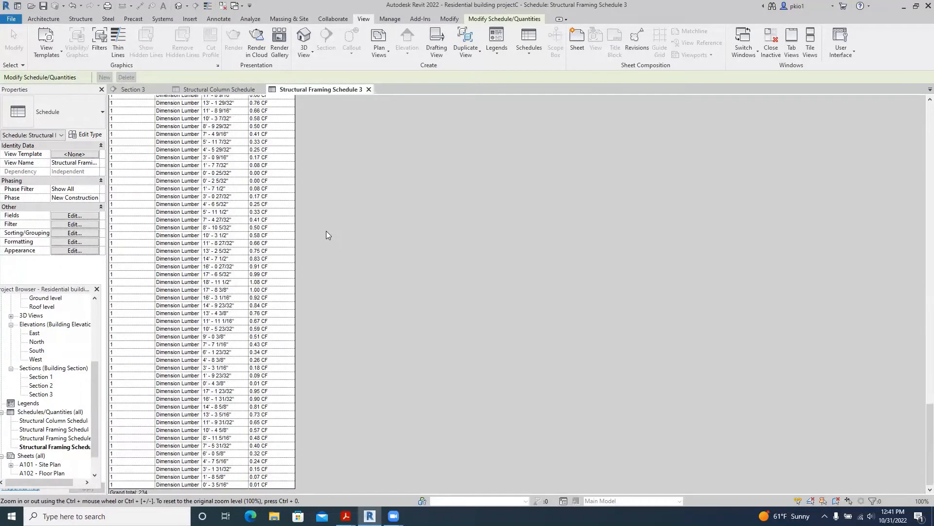
{"action": "scroll", "coordinate": [327, 235], "scroll_direction": "down", "scroll_amount": 1}
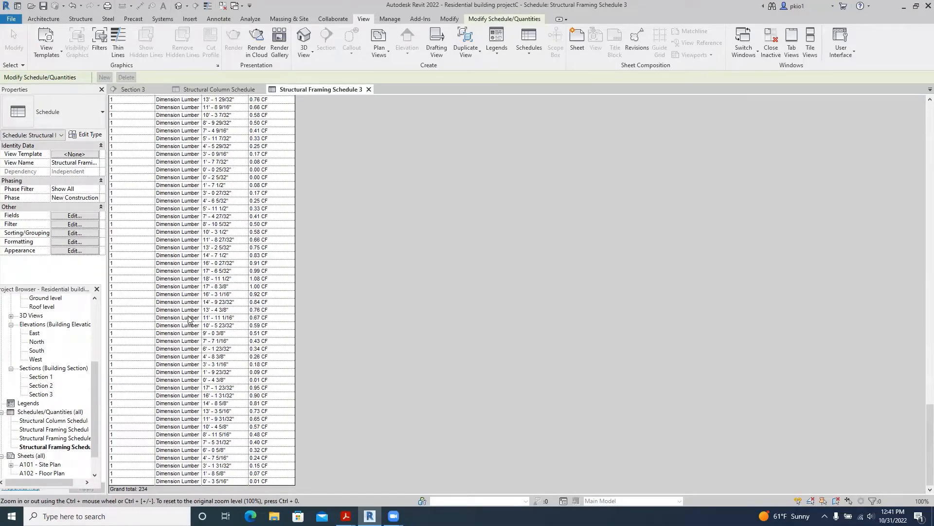
{"action": "scroll", "coordinate": [170, 335], "scroll_direction": "up", "scroll_amount": 3}
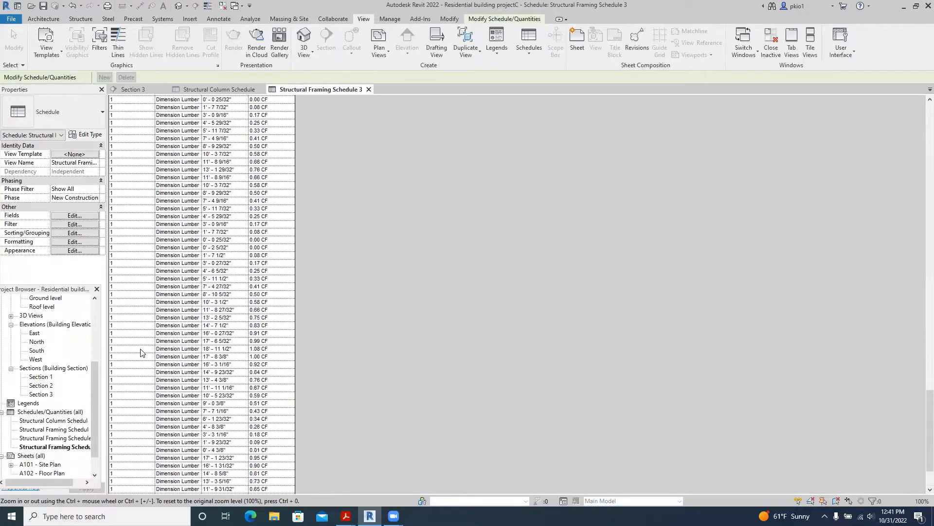
Delete the two older structural framing schedules from the project, keeping Structural Framing Schedule 3
{"action": "right_click", "coordinate": [69, 431]}
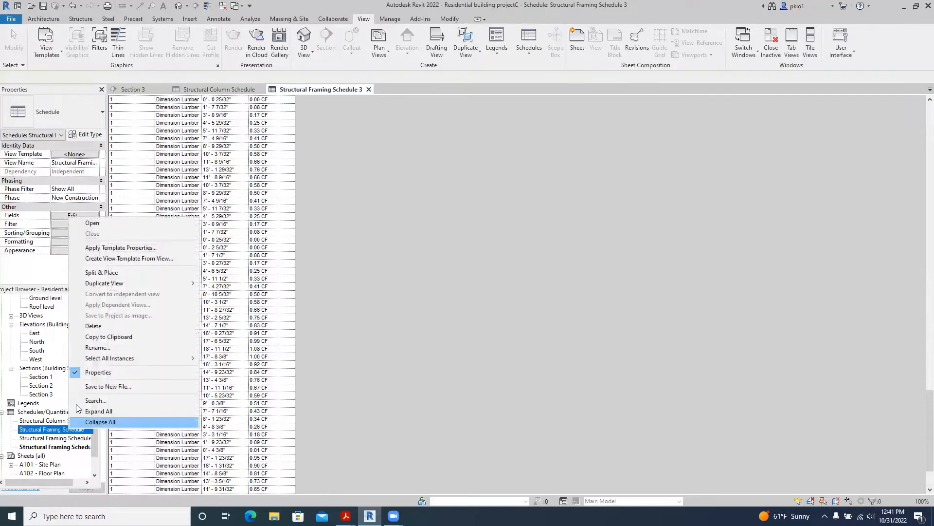
{"action": "left_click", "coordinate": [92, 326]}
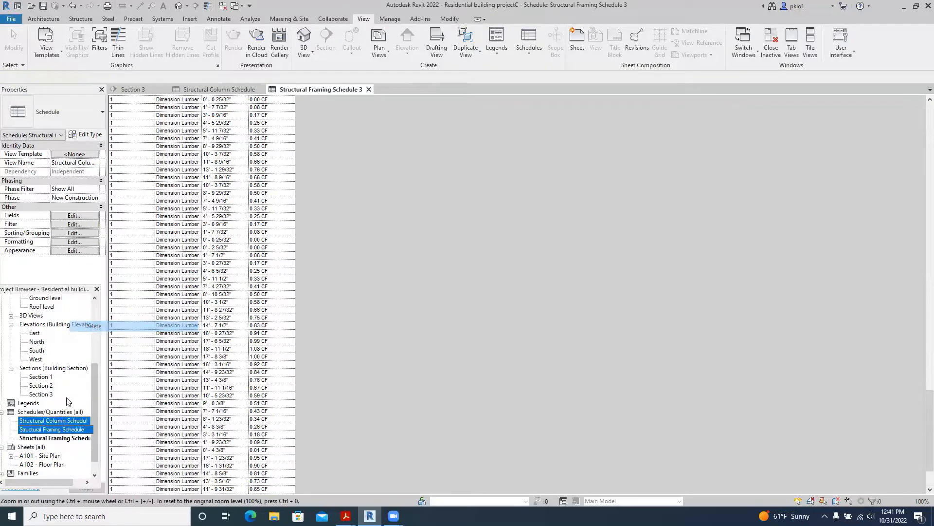
{"action": "right_click", "coordinate": [58, 428]}
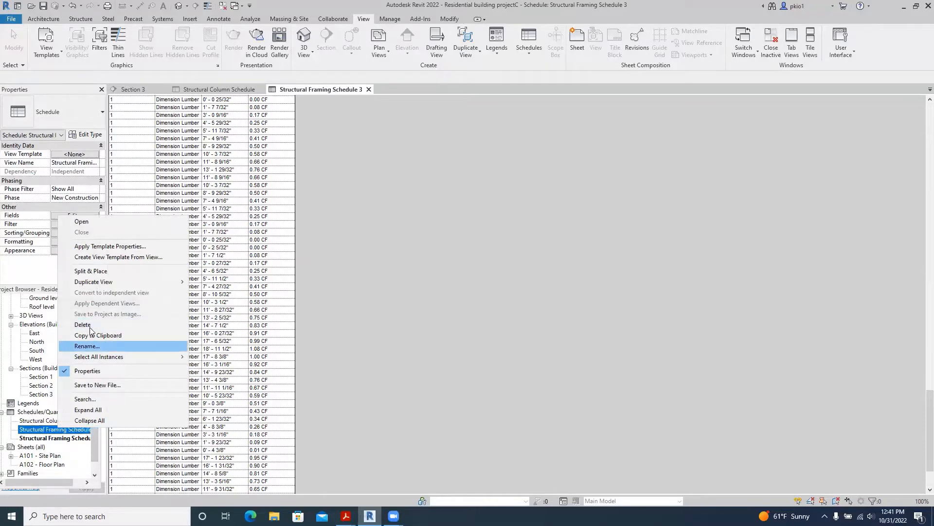
{"action": "left_click", "coordinate": [82, 325]}
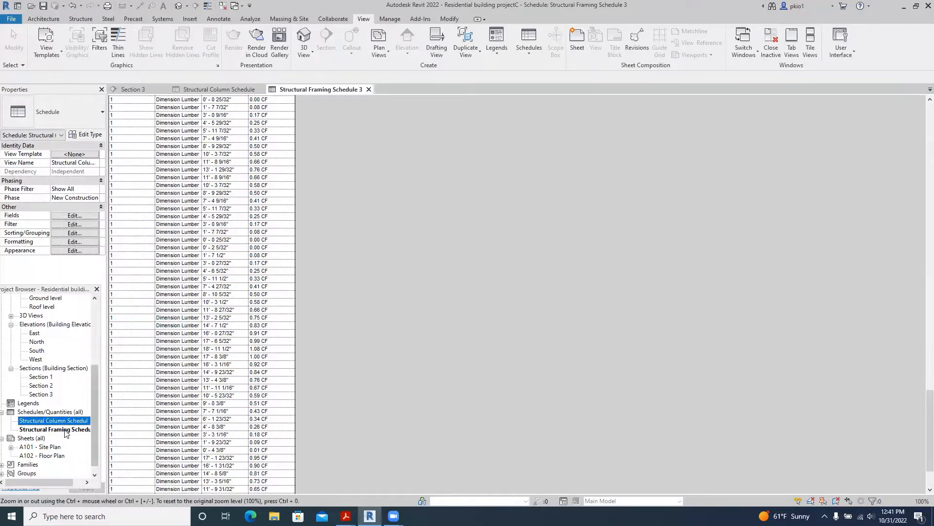
Select Structural Framing Schedule 3 in the project browser and examine the last rows of its table
{"action": "left_click", "coordinate": [67, 422]}
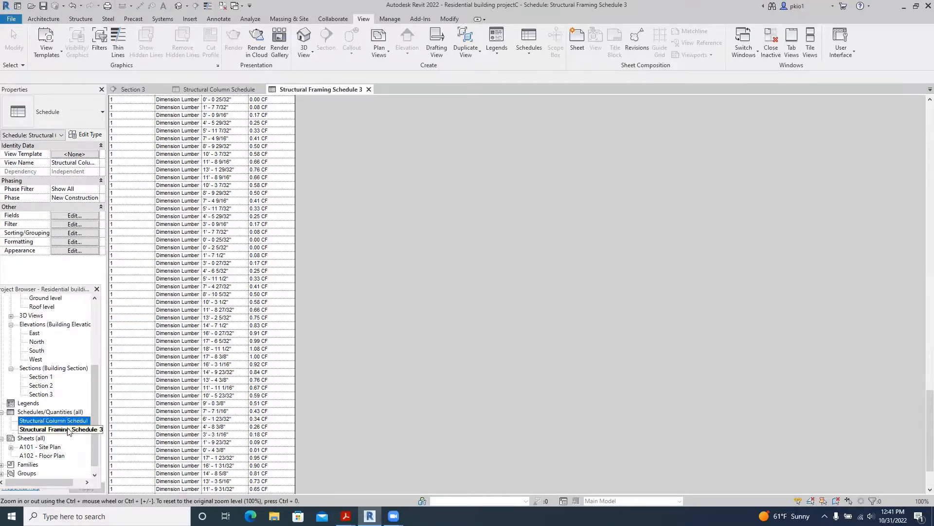
{"action": "left_click", "coordinate": [69, 430]}
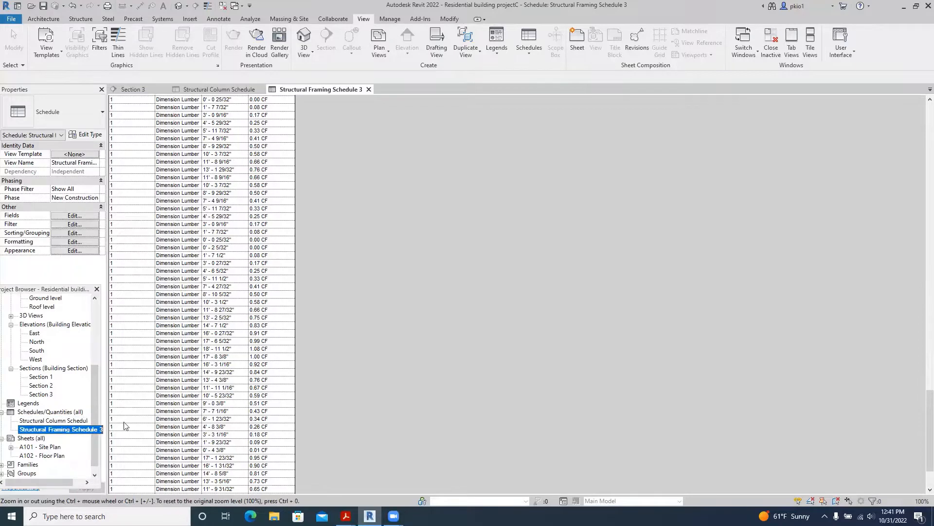
{"action": "left_click", "coordinate": [349, 305]}
{"action": "scroll", "coordinate": [249, 255], "scroll_direction": "down", "scroll_amount": 2}
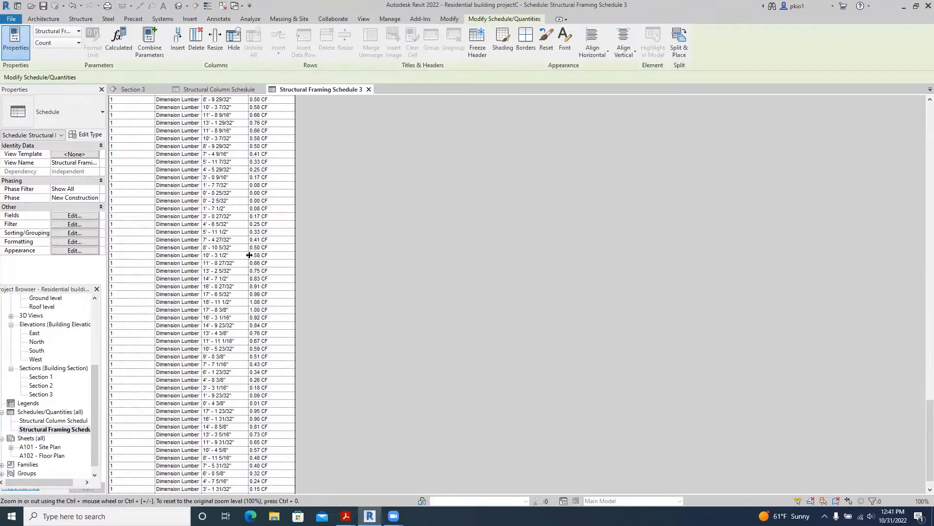
Start another new schedule of building components for the Structural Framing category in the New Construction phase
{"action": "scroll", "coordinate": [253, 259], "scroll_direction": "up", "scroll_amount": 10}
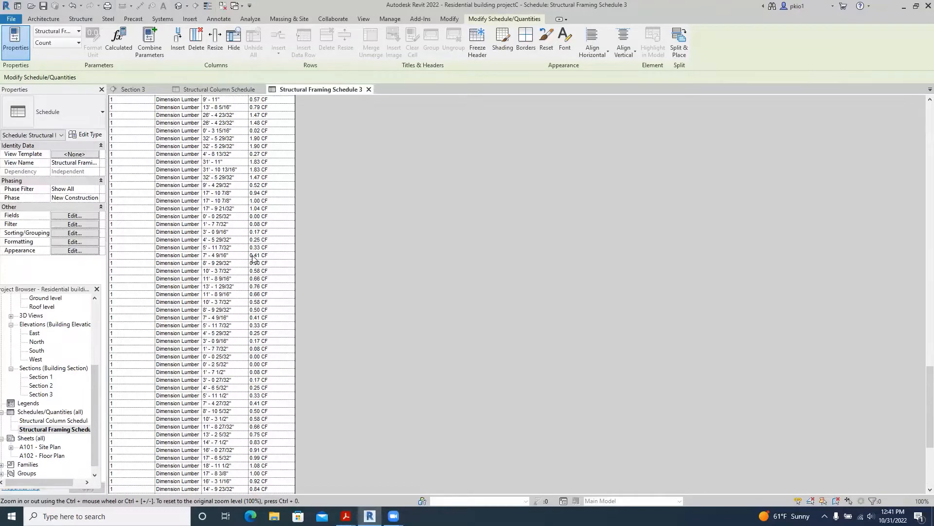
{"action": "scroll", "coordinate": [253, 258], "scroll_direction": "up", "scroll_amount": 10}
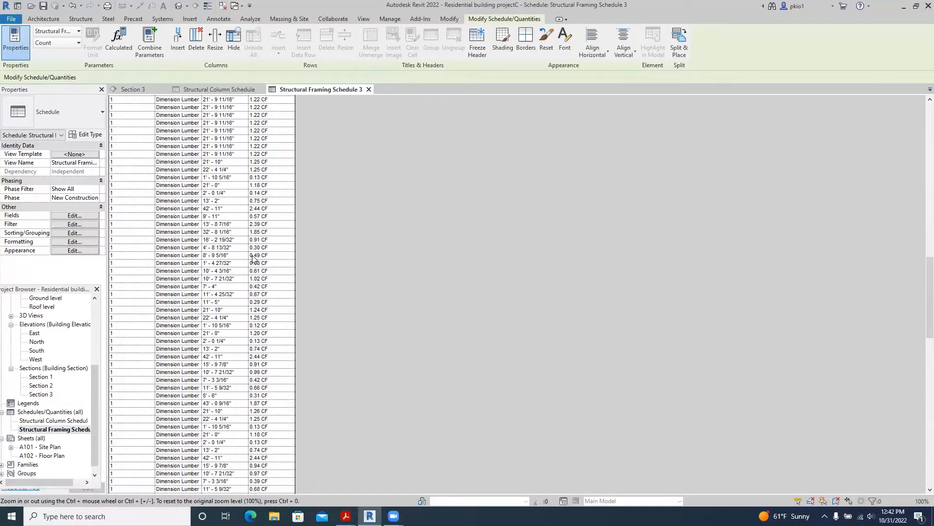
{"action": "scroll", "coordinate": [252, 258], "scroll_direction": "up", "scroll_amount": 15}
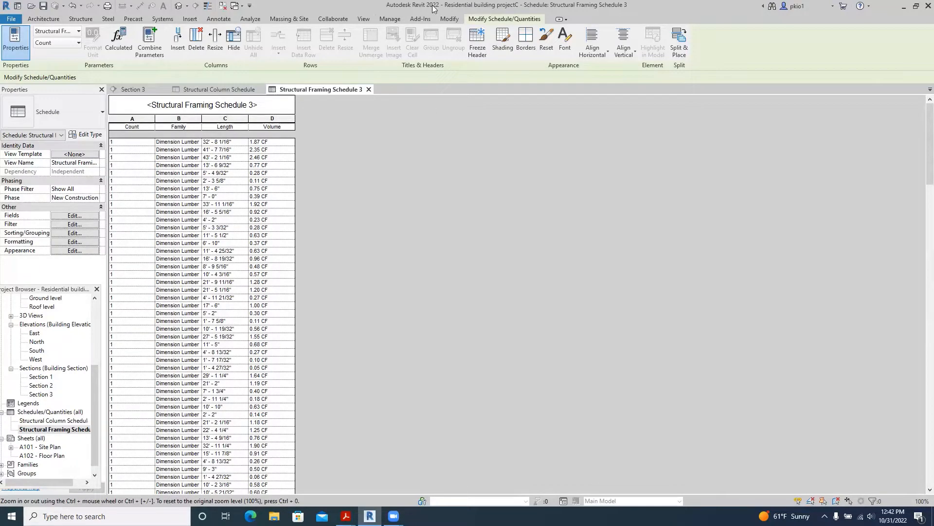
{"action": "left_click", "coordinate": [364, 19]}
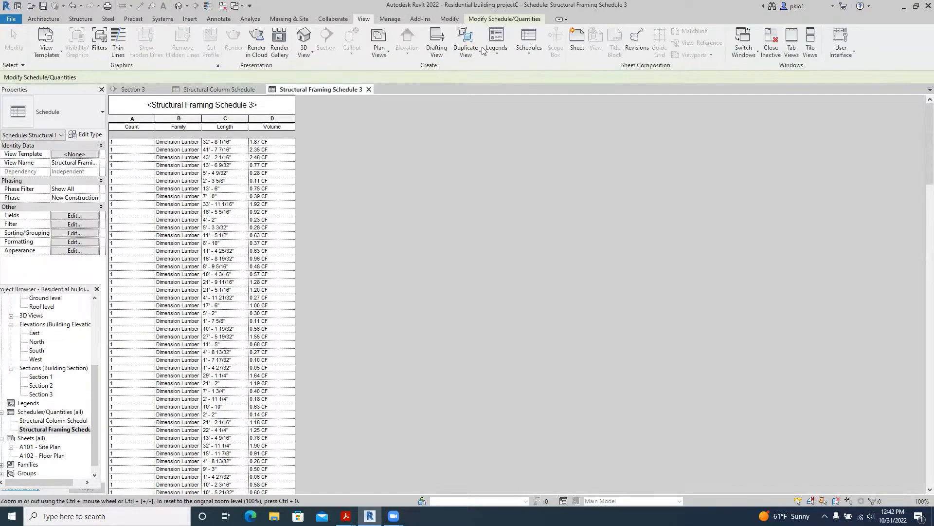
{"action": "left_click", "coordinate": [529, 52]}
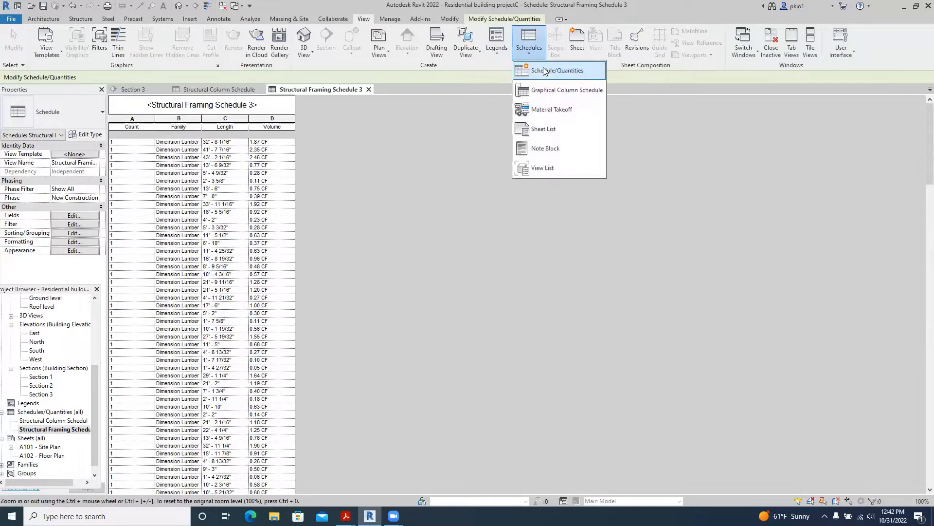
{"action": "left_click", "coordinate": [546, 69]}
{"action": "scroll", "coordinate": [420, 251], "scroll_direction": "down", "scroll_amount": 10}
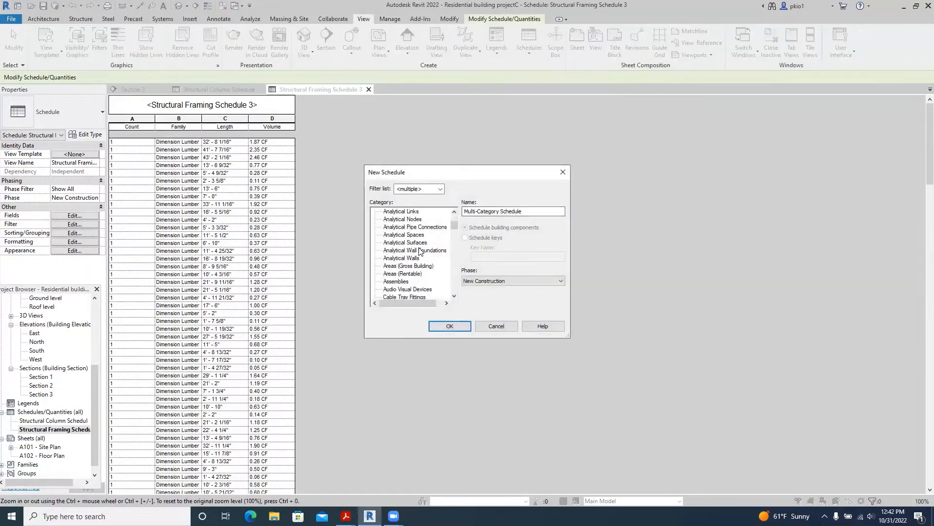
{"action": "scroll", "coordinate": [421, 251], "scroll_direction": "down", "scroll_amount": 10}
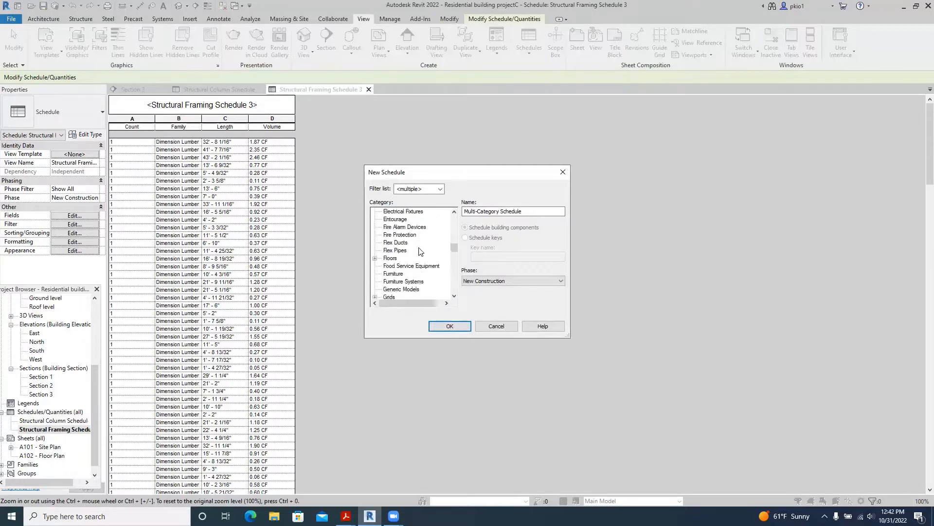
{"action": "scroll", "coordinate": [421, 252], "scroll_direction": "down", "scroll_amount": 8}
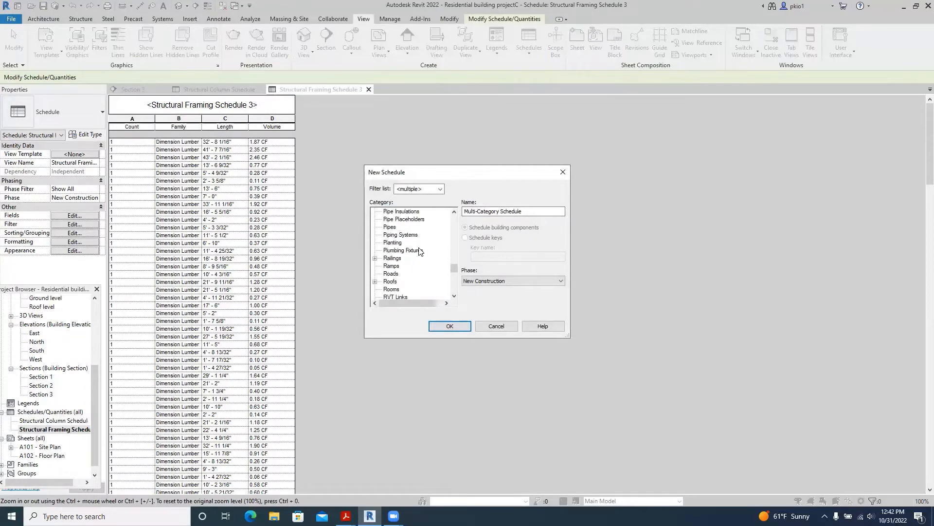
{"action": "scroll", "coordinate": [419, 251], "scroll_direction": "down", "scroll_amount": 5}
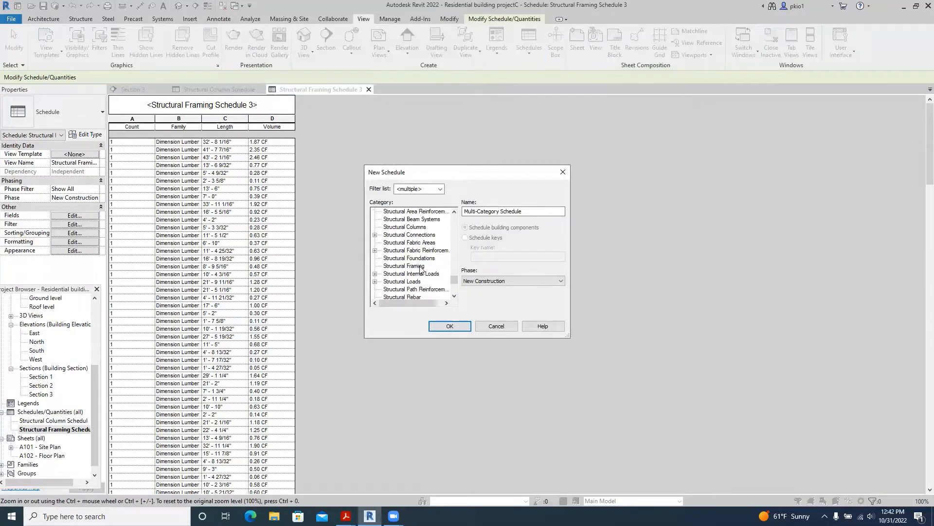
{"action": "left_click", "coordinate": [422, 266]}
{"action": "left_click", "coordinate": [449, 326]}
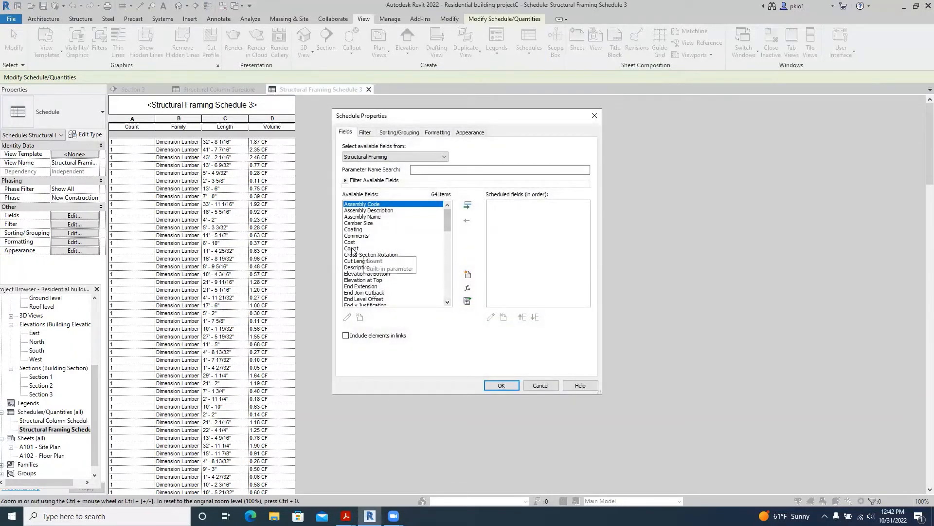
Add the Count and Family fields to the new structural framing schedule
{"action": "left_click", "coordinate": [351, 249]}
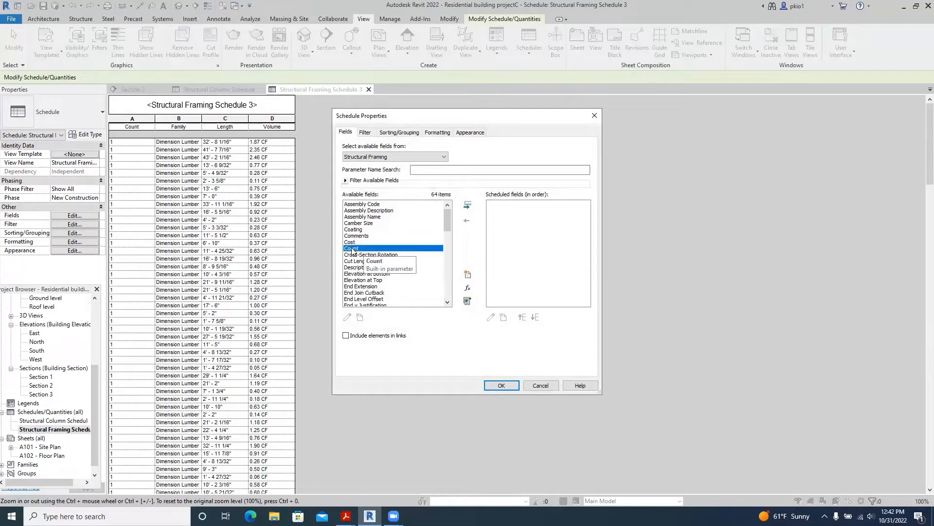
{"action": "left_click", "coordinate": [467, 205]}
{"action": "scroll", "coordinate": [407, 264], "scroll_direction": "down", "scroll_amount": 3}
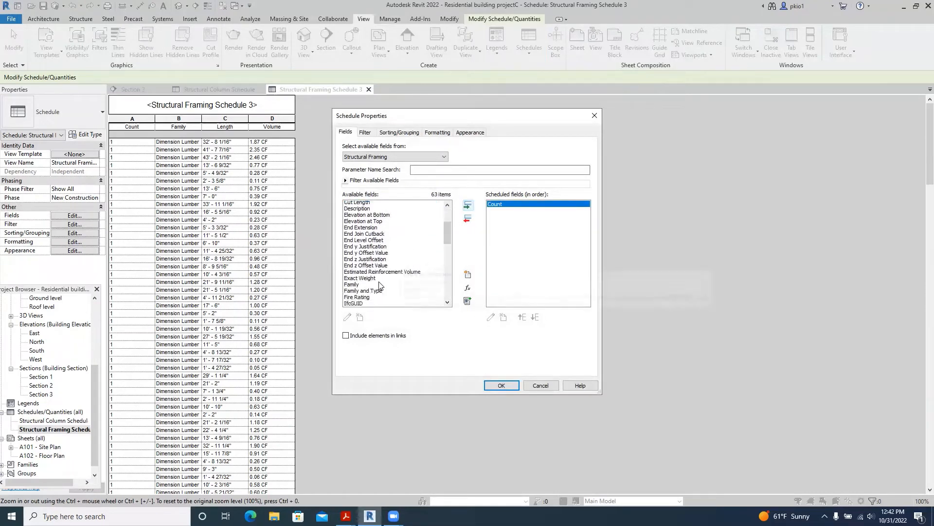
{"action": "left_click", "coordinate": [352, 281]}
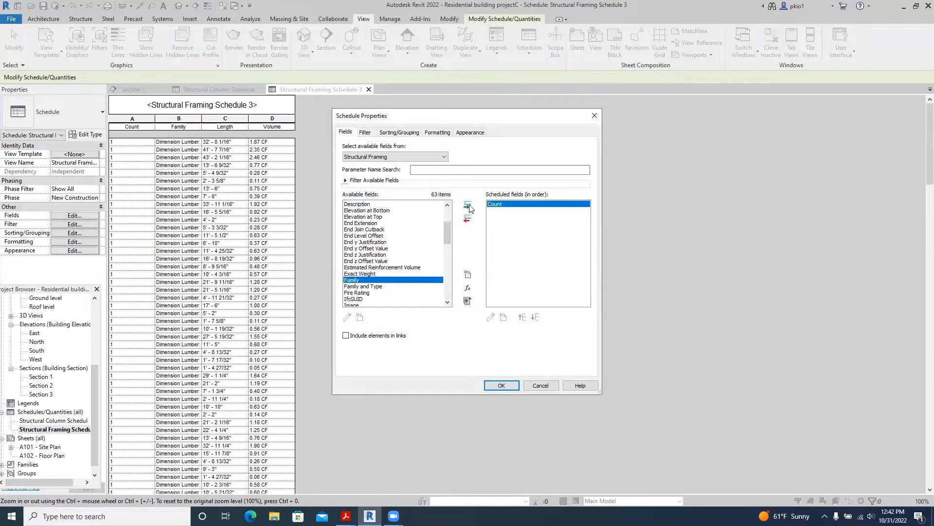
{"action": "left_click", "coordinate": [468, 205]}
Replace the Family field with Family and Type in the scheduled fields
{"action": "scroll", "coordinate": [394, 267], "scroll_direction": "down", "scroll_amount": 2}
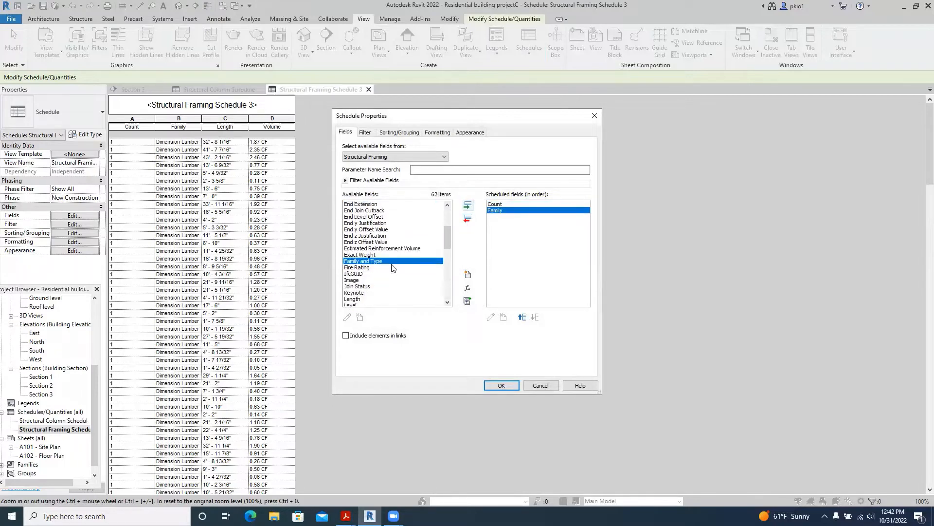
{"action": "scroll", "coordinate": [394, 267], "scroll_direction": "down", "scroll_amount": 1}
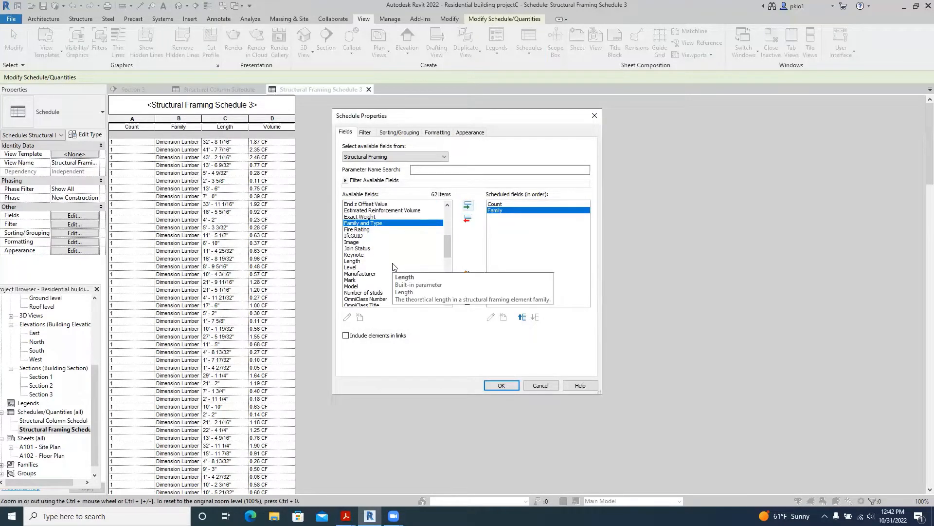
{"action": "scroll", "coordinate": [417, 244], "scroll_direction": "up", "scroll_amount": 1}
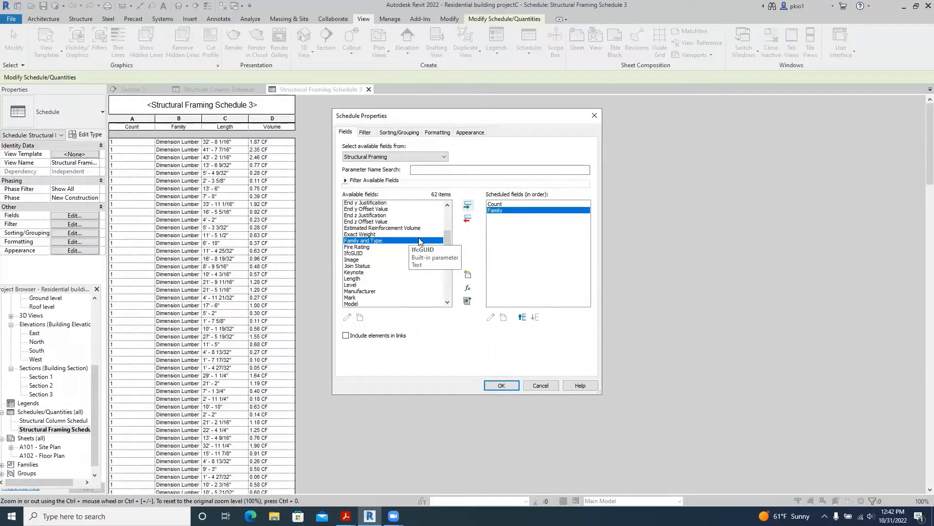
{"action": "left_click", "coordinate": [468, 208]}
{"action": "left_click", "coordinate": [495, 210]}
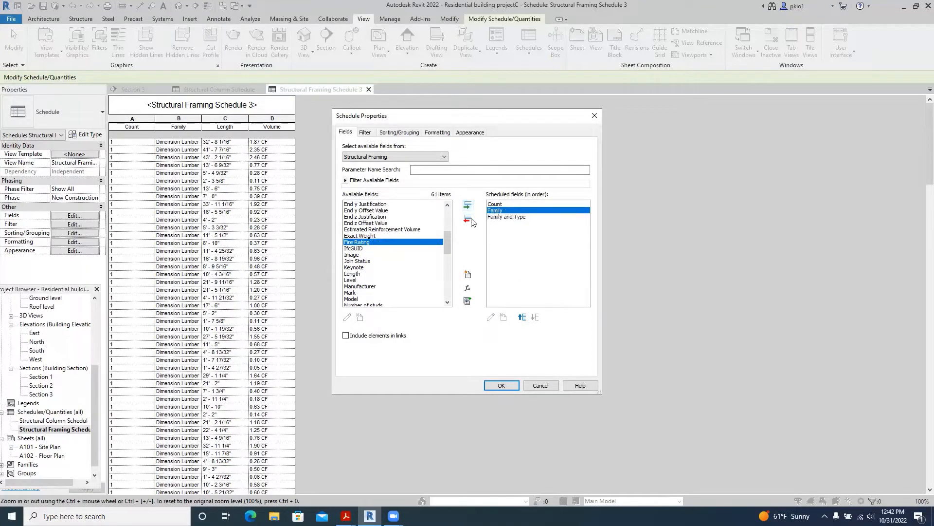
{"action": "left_click", "coordinate": [467, 219]}
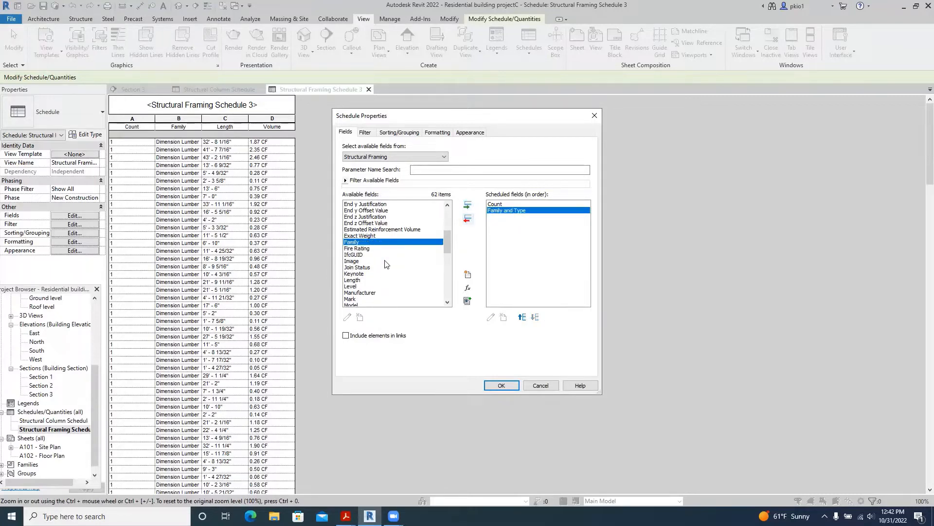
Add the Length and Volume fields after Family and Type in the scheduled fields
{"action": "scroll", "coordinate": [386, 264], "scroll_direction": "down", "scroll_amount": 1}
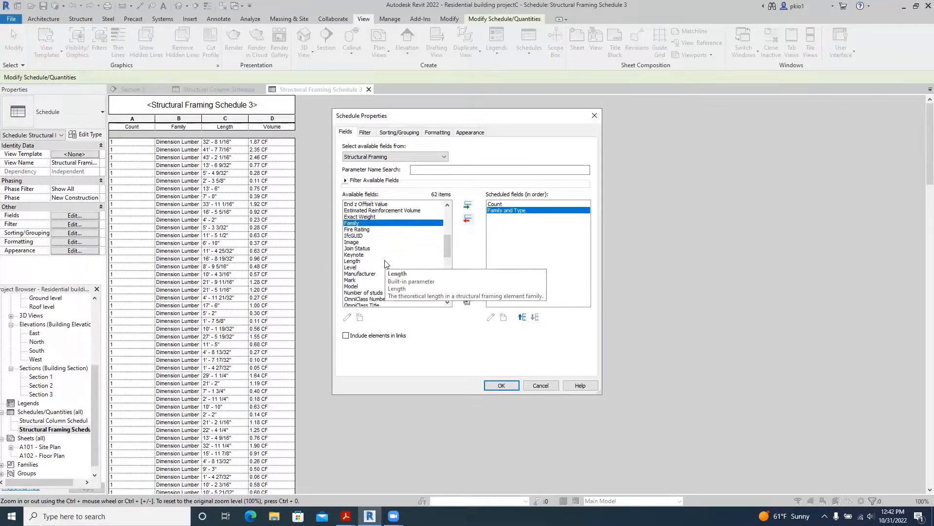
{"action": "scroll", "coordinate": [385, 262], "scroll_direction": "down", "scroll_amount": 1}
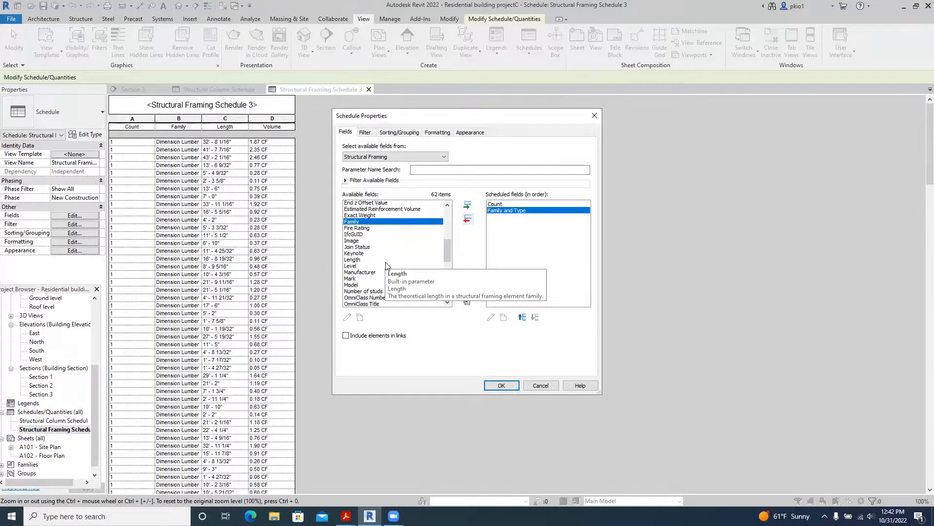
{"action": "scroll", "coordinate": [386, 265], "scroll_direction": "down", "scroll_amount": 1}
{"action": "left_click", "coordinate": [354, 243]}
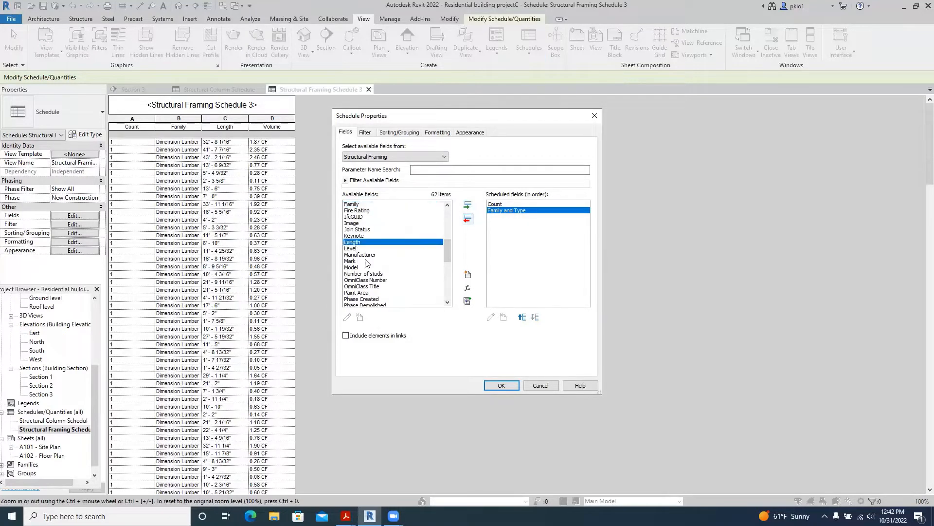
{"action": "scroll", "coordinate": [367, 263], "scroll_direction": "down", "scroll_amount": 1}
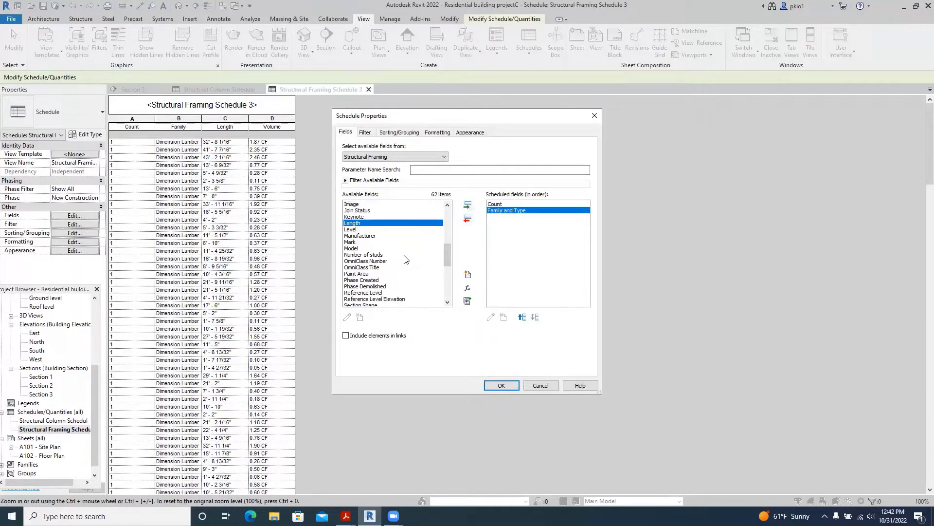
{"action": "scroll", "coordinate": [404, 259], "scroll_direction": "down", "scroll_amount": 3}
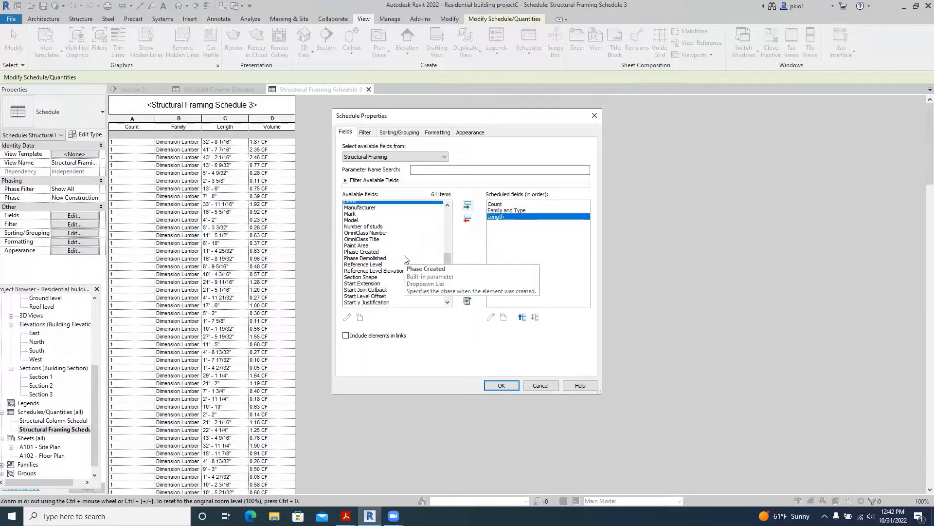
{"action": "scroll", "coordinate": [404, 259], "scroll_direction": "down", "scroll_amount": 5}
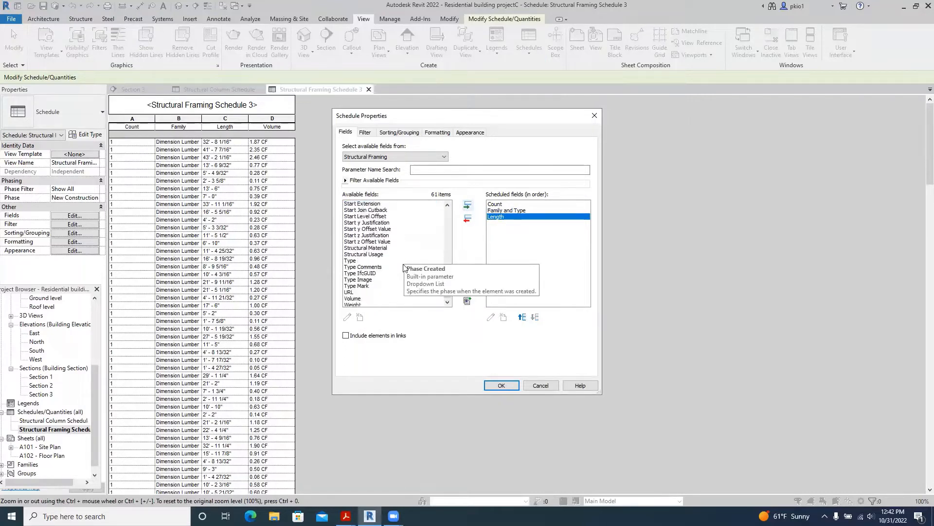
{"action": "left_click", "coordinate": [357, 268]}
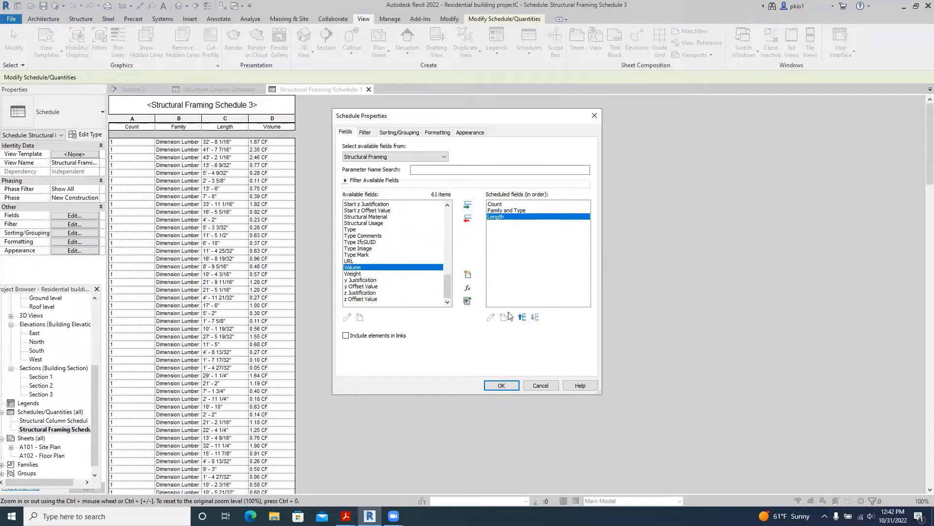
{"action": "left_click", "coordinate": [468, 206]}
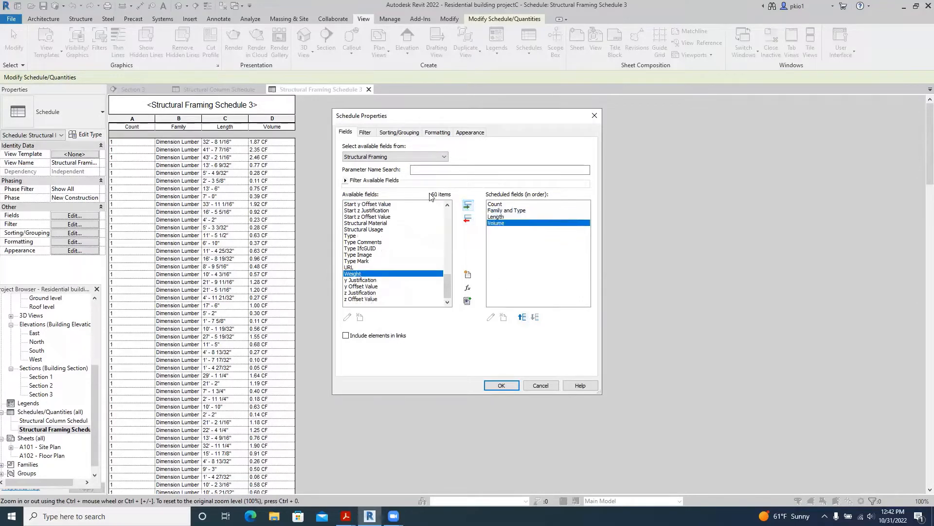
Sort the framing schedule by Length in descending order, turn on grand totals with title, count, and totals, and generate it
{"action": "left_click", "coordinate": [394, 134]}
{"action": "left_click", "coordinate": [482, 148]}
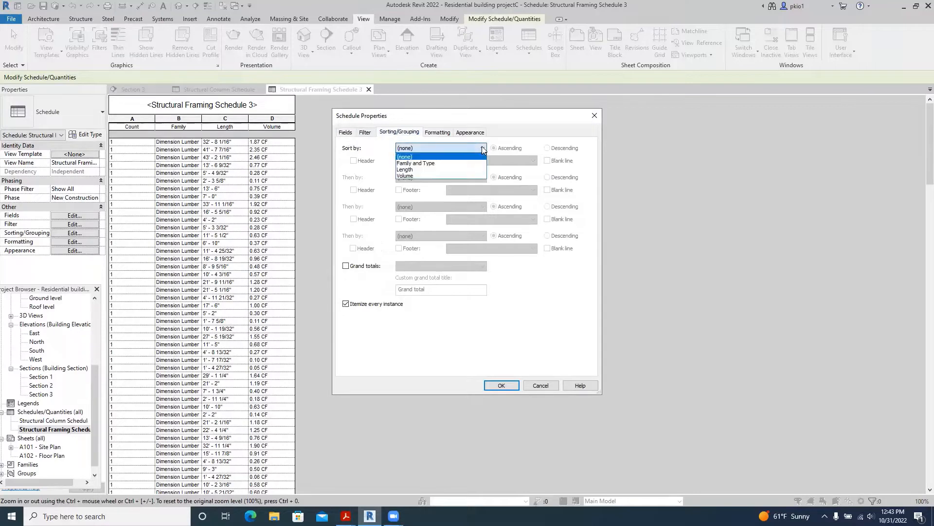
{"action": "left_click", "coordinate": [413, 170]}
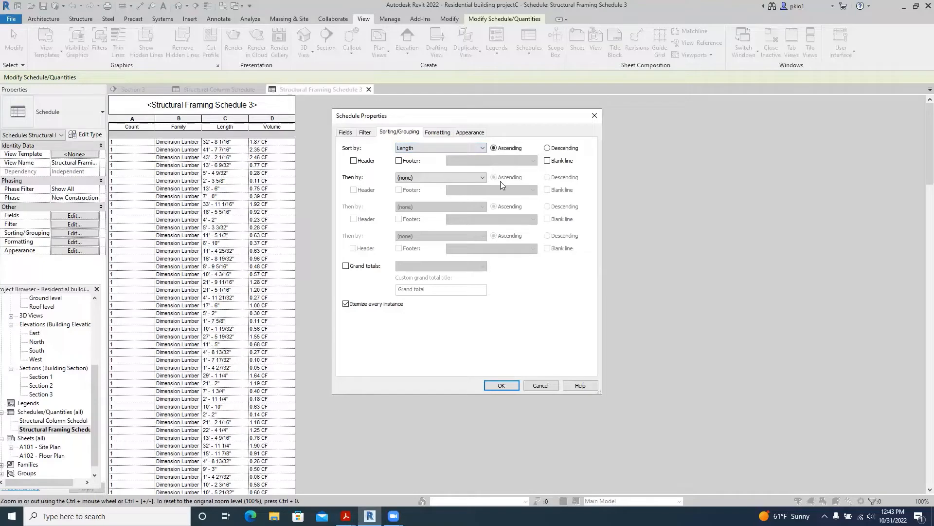
{"action": "left_click", "coordinate": [547, 148]}
{"action": "left_click", "coordinate": [346, 266]}
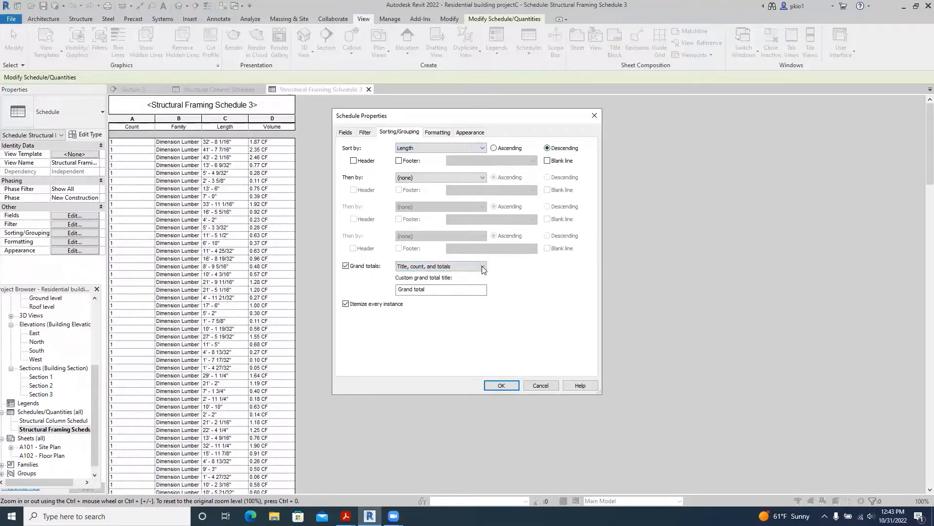
{"action": "left_click", "coordinate": [481, 267]}
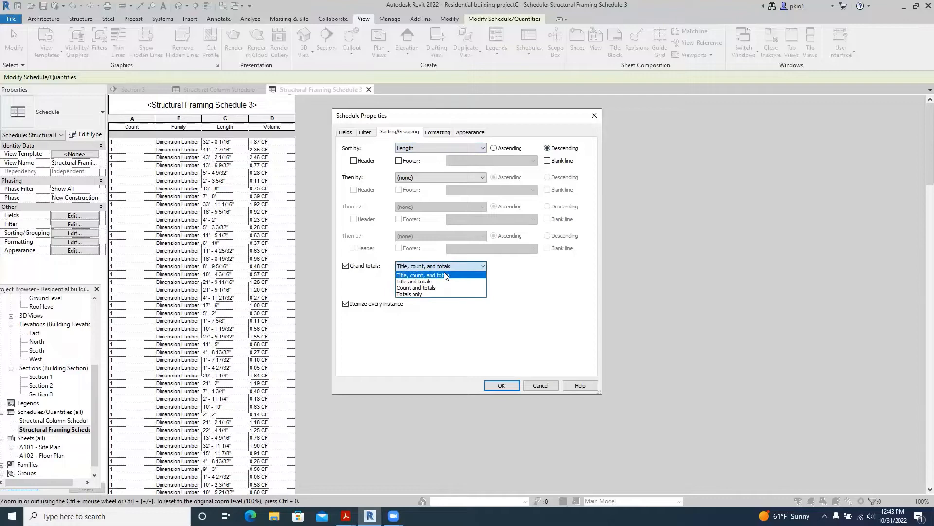
{"action": "left_click", "coordinate": [445, 276]}
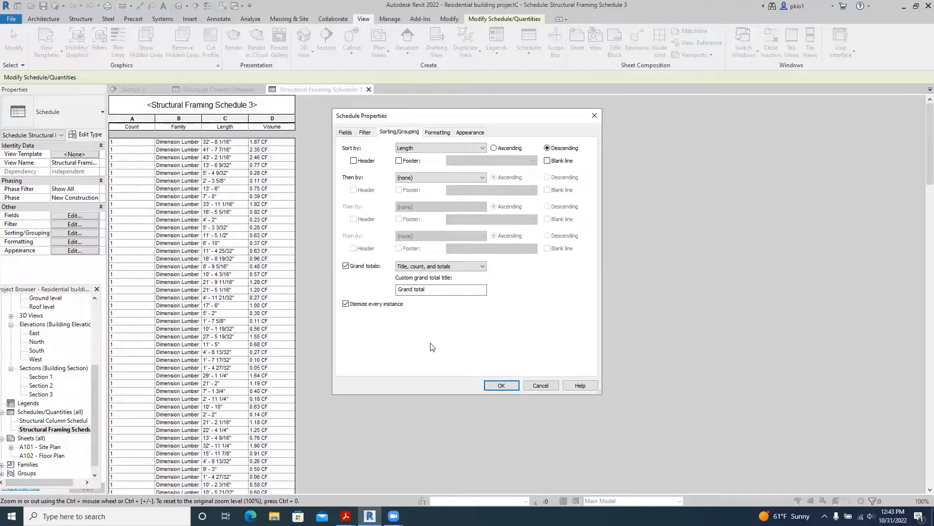
{"action": "left_click", "coordinate": [503, 383]}
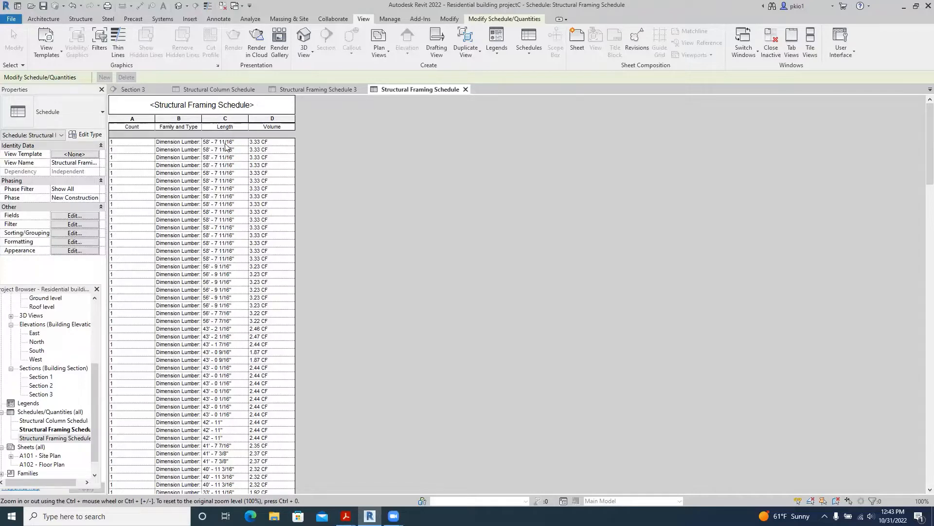
Review the rows of the new structural framing schedule from the longest members to the shortest
{"action": "scroll", "coordinate": [224, 147], "scroll_direction": "down", "scroll_amount": 4}
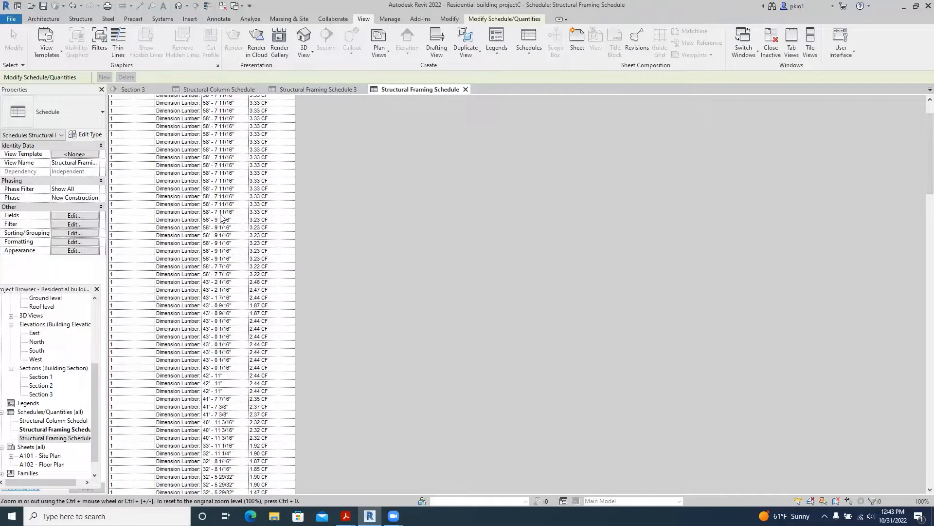
{"action": "scroll", "coordinate": [219, 224], "scroll_direction": "down", "scroll_amount": 20}
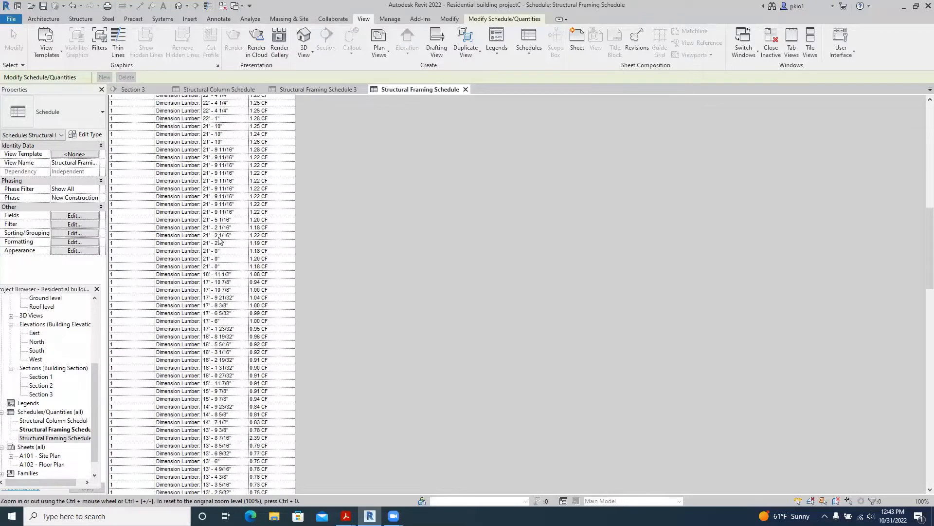
{"action": "scroll", "coordinate": [219, 239], "scroll_direction": "down", "scroll_amount": 20}
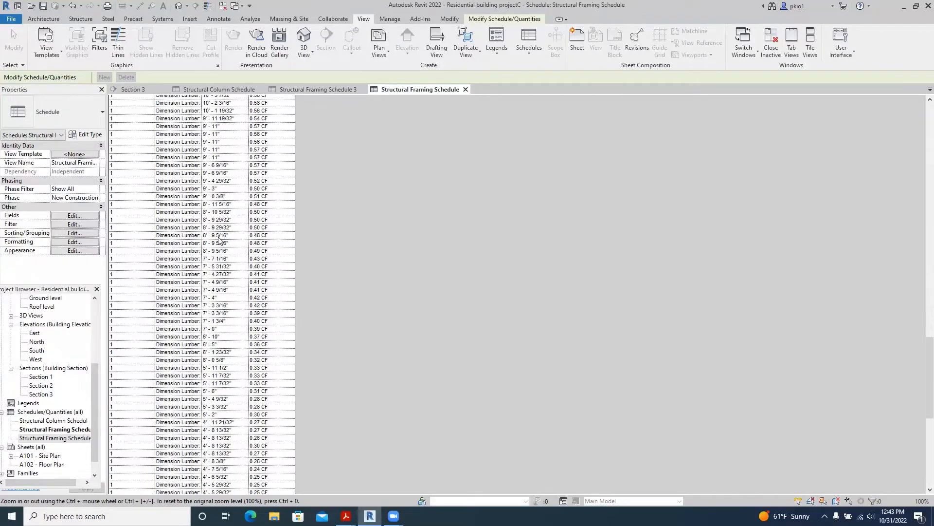
{"action": "scroll", "coordinate": [219, 239], "scroll_direction": "down", "scroll_amount": 8}
{"action": "scroll", "coordinate": [219, 242], "scroll_direction": "up", "scroll_amount": 20}
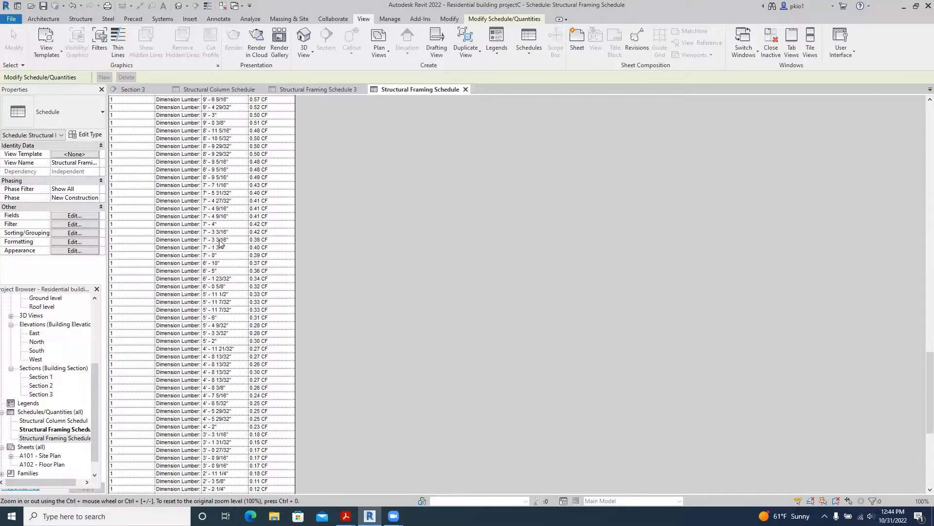
{"action": "scroll", "coordinate": [219, 242], "scroll_direction": "up", "scroll_amount": 20}
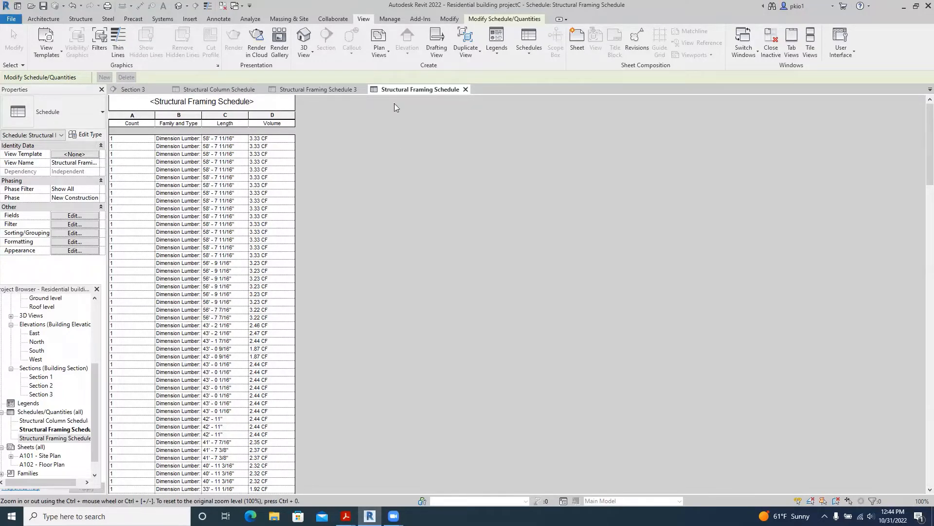
Create another building component schedule for the Structural Framing category in the New Construction phase, named Structural Framing Schedule 2
{"action": "left_click", "coordinate": [527, 39]}
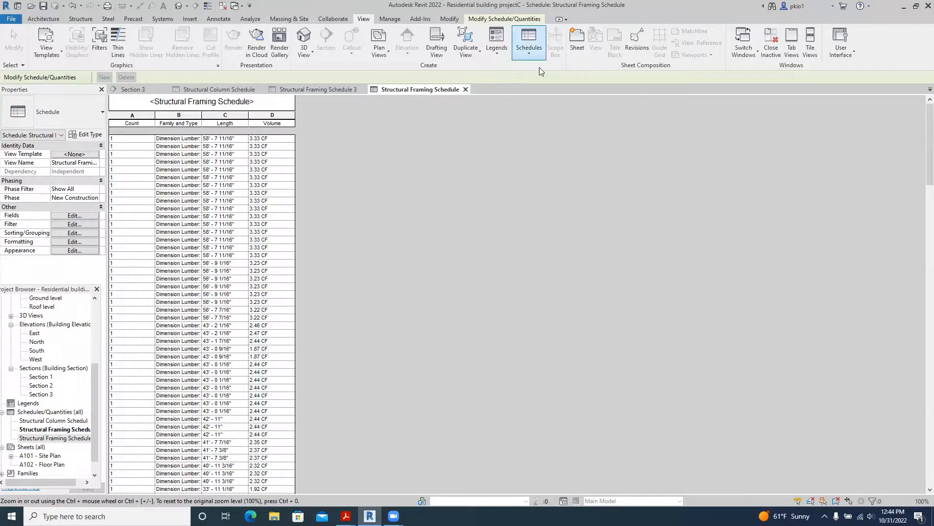
{"action": "left_click", "coordinate": [550, 72]}
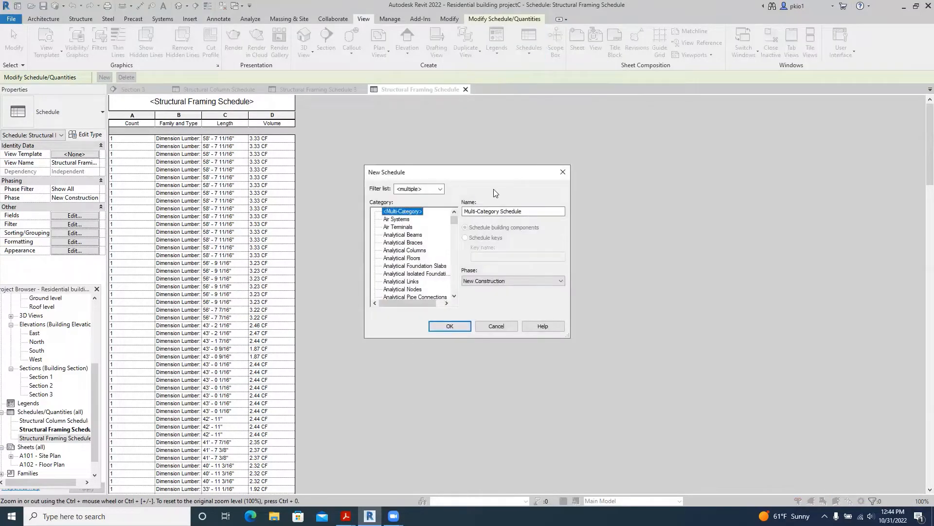
{"action": "scroll", "coordinate": [453, 225], "scroll_direction": "down", "scroll_amount": 2}
{"action": "left_click_drag", "start_coordinate": [452, 226], "coordinate": [427, 279]}
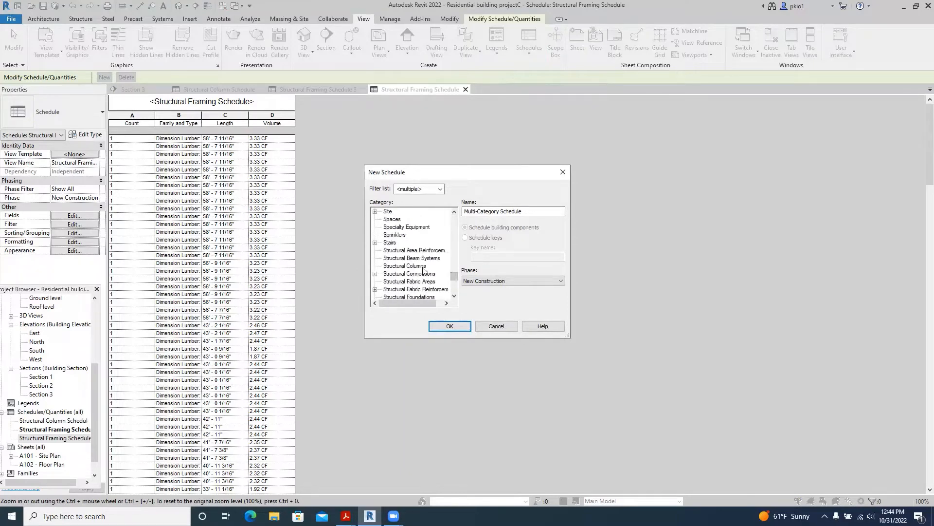
{"action": "scroll", "coordinate": [422, 270], "scroll_direction": "down", "scroll_amount": 1}
{"action": "scroll", "coordinate": [421, 273], "scroll_direction": "down", "scroll_amount": 1}
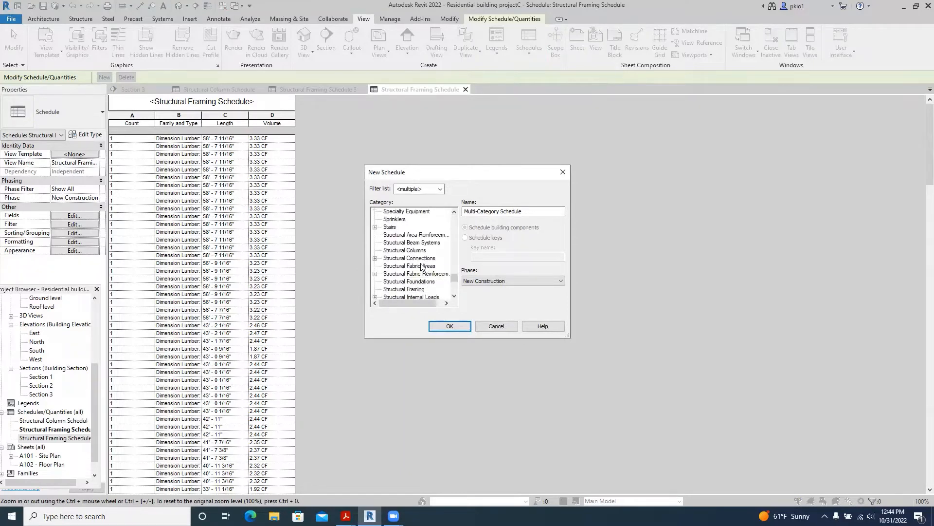
{"action": "left_click", "coordinate": [417, 275]}
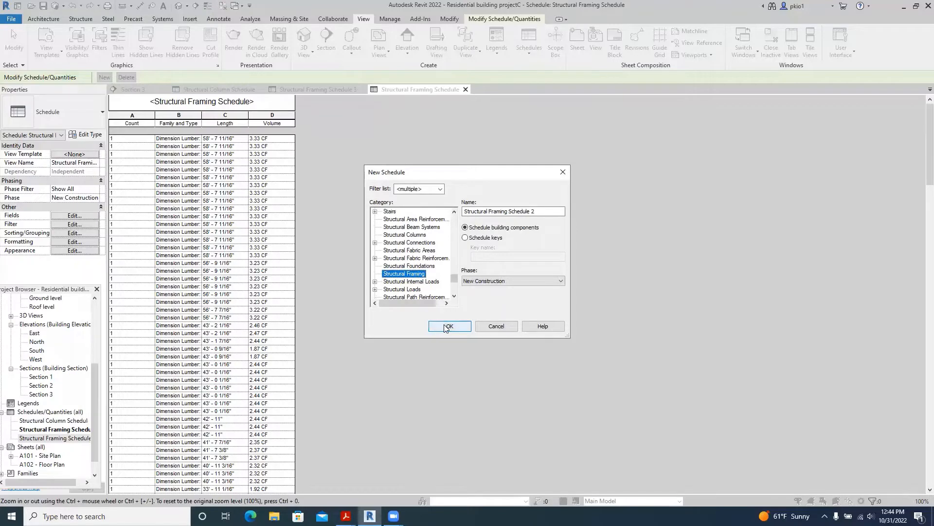
{"action": "left_click", "coordinate": [444, 324]}
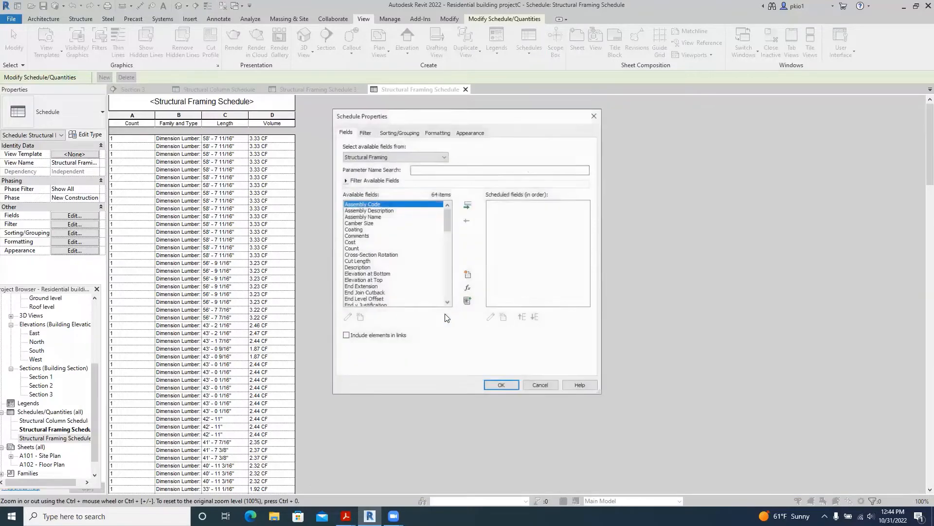
Add the Count and Family and Type fields to Structural Framing Schedule 2
{"action": "left_click", "coordinate": [351, 249]}
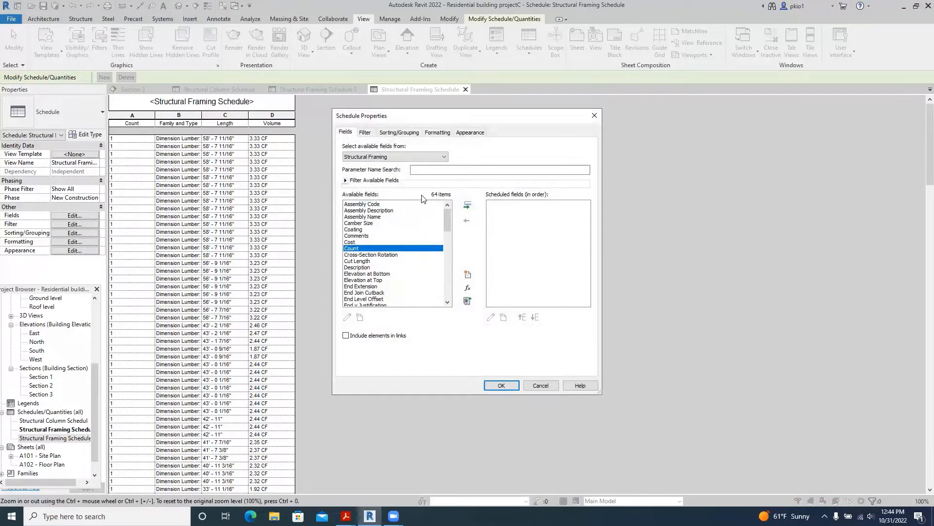
{"action": "left_click", "coordinate": [467, 205]}
{"action": "scroll", "coordinate": [411, 258], "scroll_direction": "down", "scroll_amount": 3}
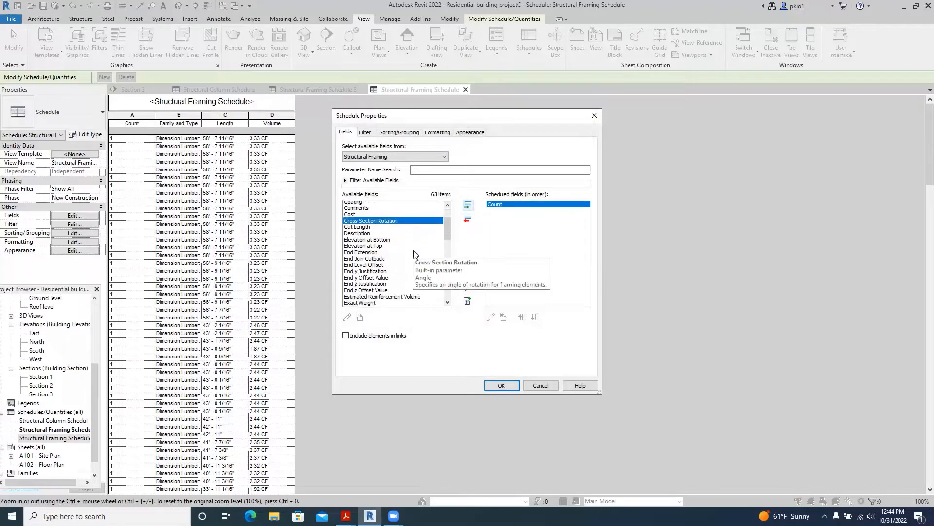
{"action": "left_click", "coordinate": [375, 286]}
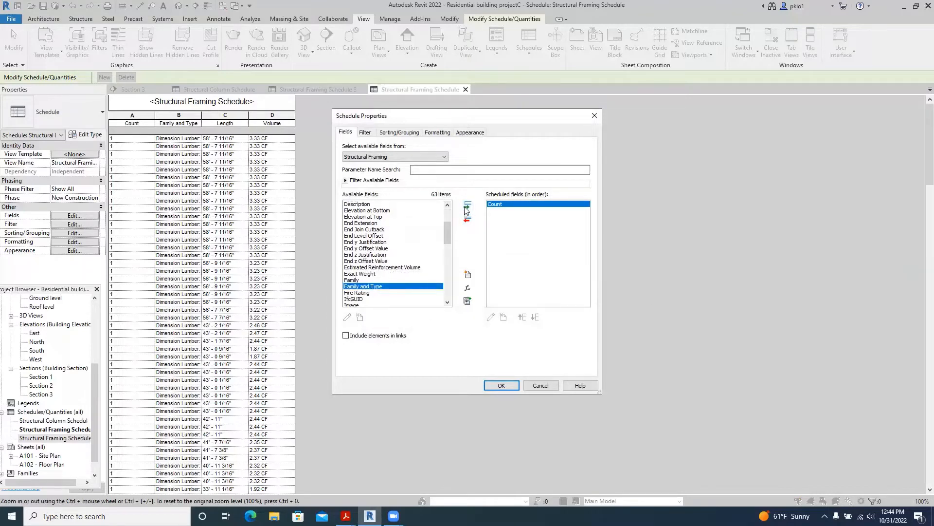
{"action": "left_click", "coordinate": [468, 205]}
Add the Length and Volume fields to the scheduled fields of Structural Framing Schedule 2
{"action": "scroll", "coordinate": [401, 260], "scroll_direction": "down", "scroll_amount": 3}
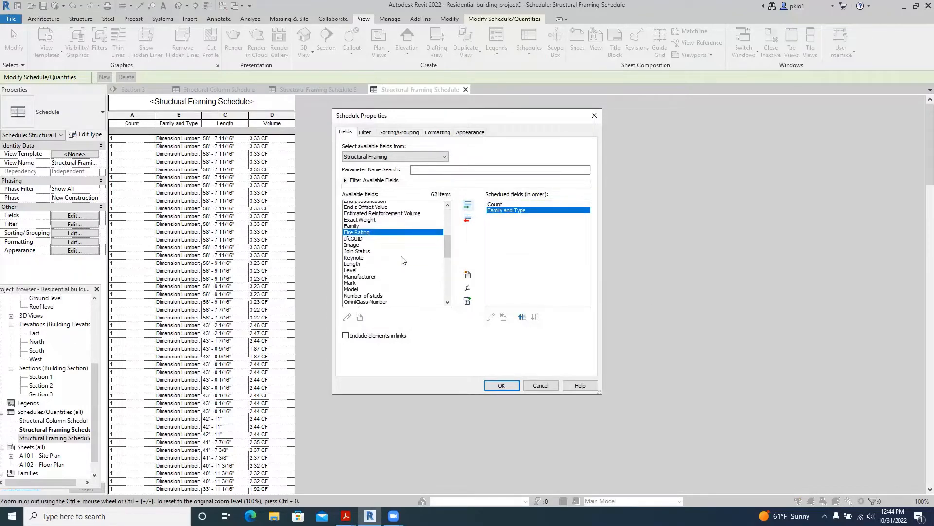
{"action": "left_click", "coordinate": [358, 262]}
{"action": "left_click", "coordinate": [470, 207]}
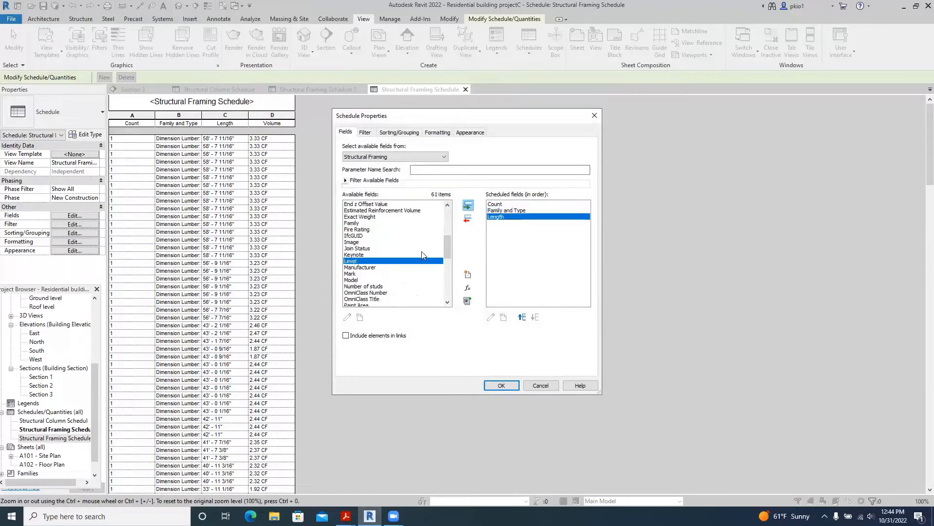
{"action": "scroll", "coordinate": [360, 285], "scroll_direction": "down", "scroll_amount": 12}
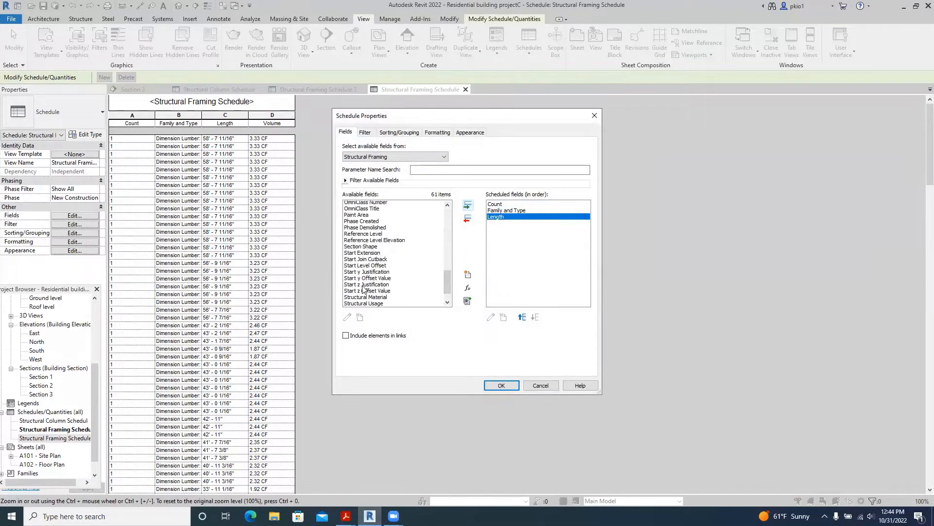
{"action": "left_click", "coordinate": [352, 269]}
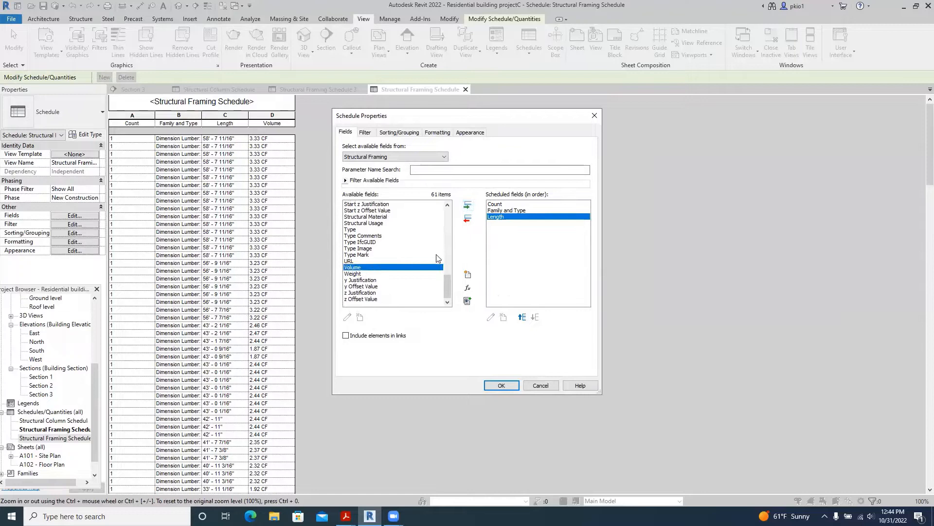
{"action": "left_click", "coordinate": [467, 206]}
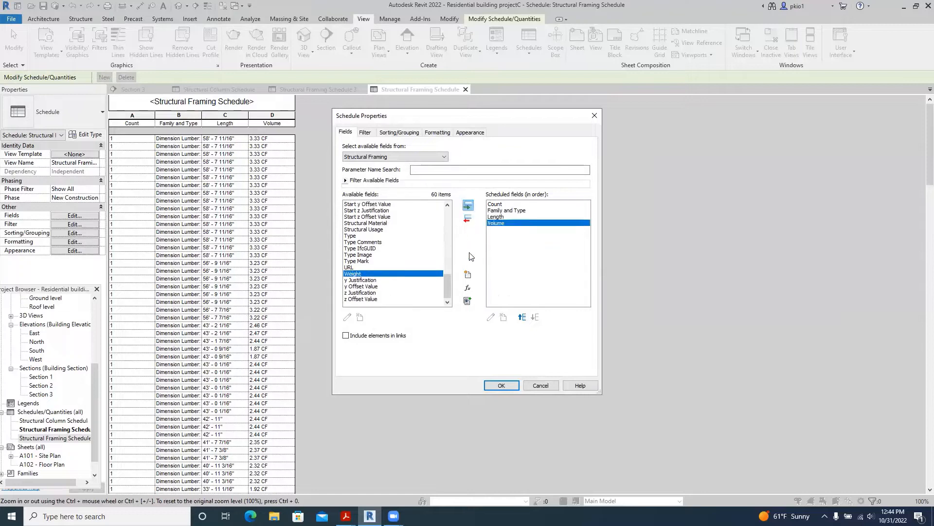
Sort by Length ascending, enable grand totals with title, count, and totals, and turn off itemizing every instance
{"action": "left_click", "coordinate": [399, 132]}
{"action": "left_click", "coordinate": [440, 147]}
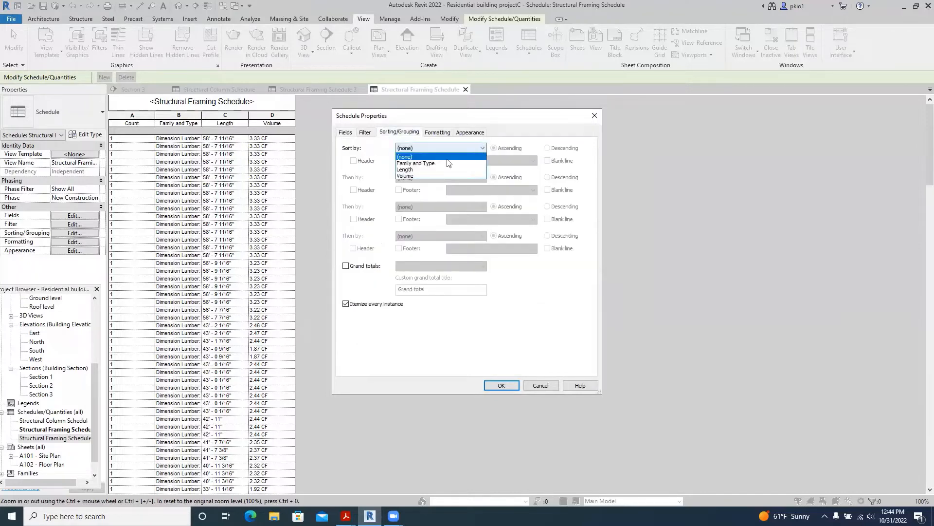
{"action": "left_click", "coordinate": [412, 169]}
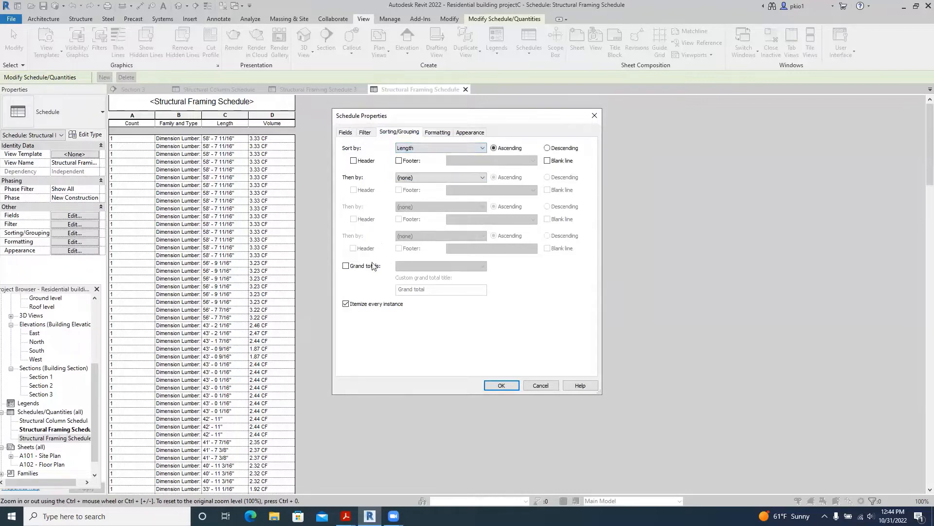
{"action": "left_click", "coordinate": [345, 266]}
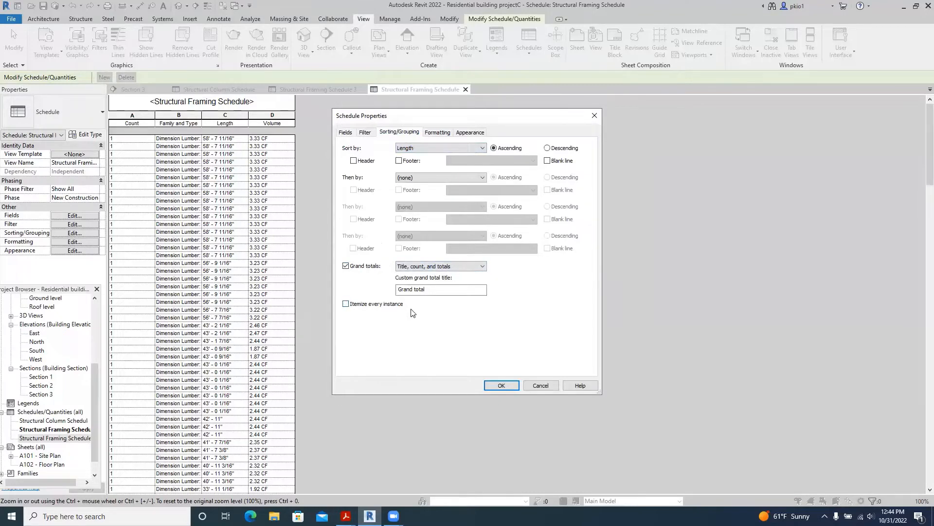
Set the Length field's formatting to Calculate totals and generate the schedule
{"action": "left_click", "coordinate": [438, 133]}
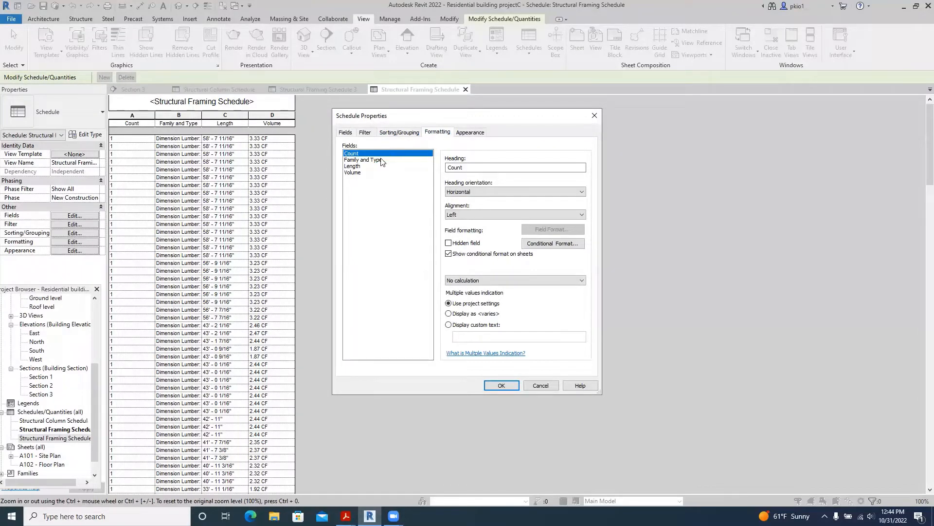
{"action": "left_click", "coordinate": [355, 166]}
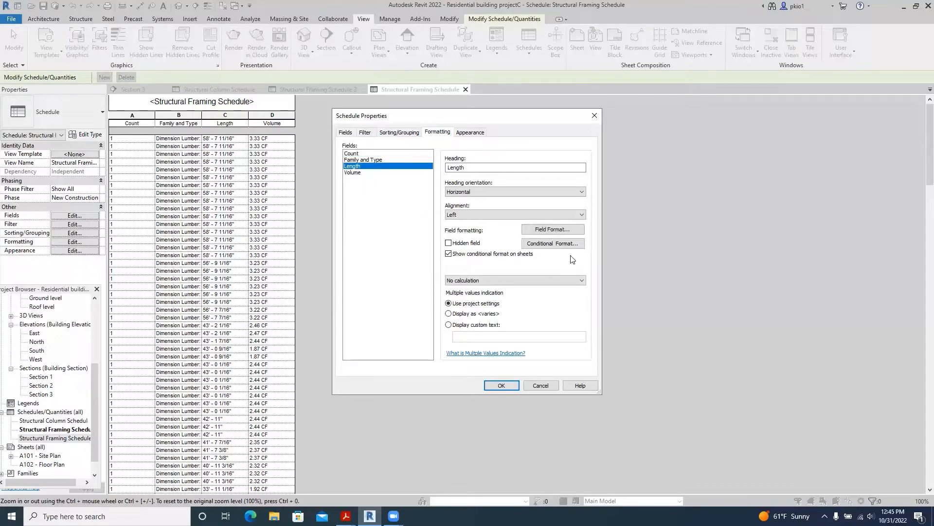
{"action": "left_click", "coordinate": [581, 282]}
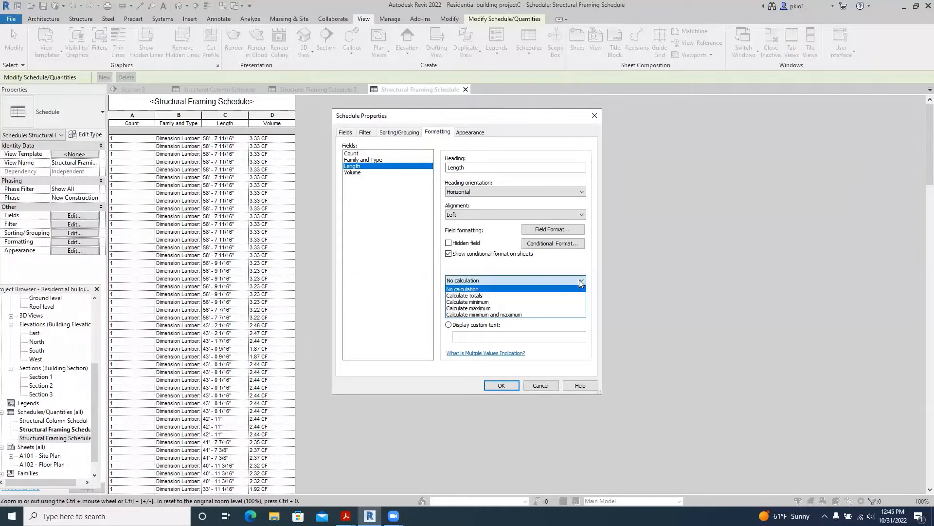
{"action": "left_click", "coordinate": [528, 296]}
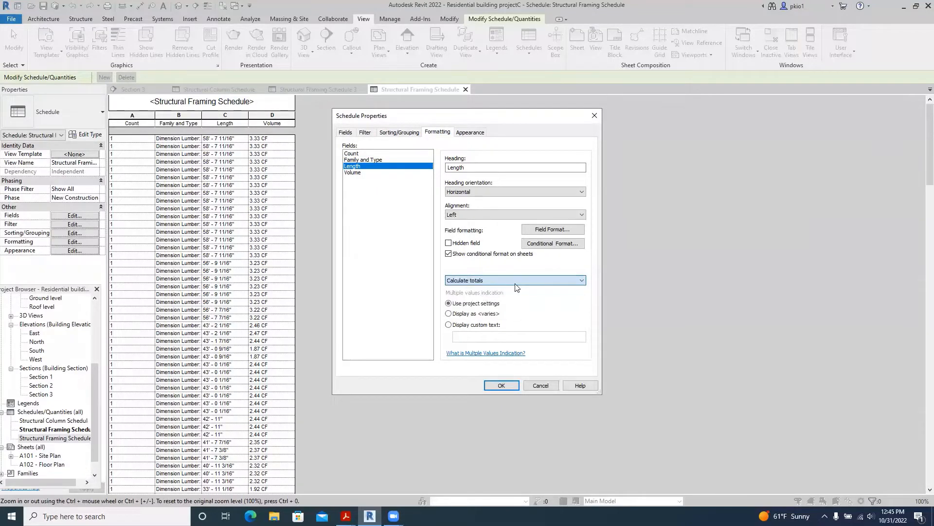
{"action": "left_click", "coordinate": [502, 386]}
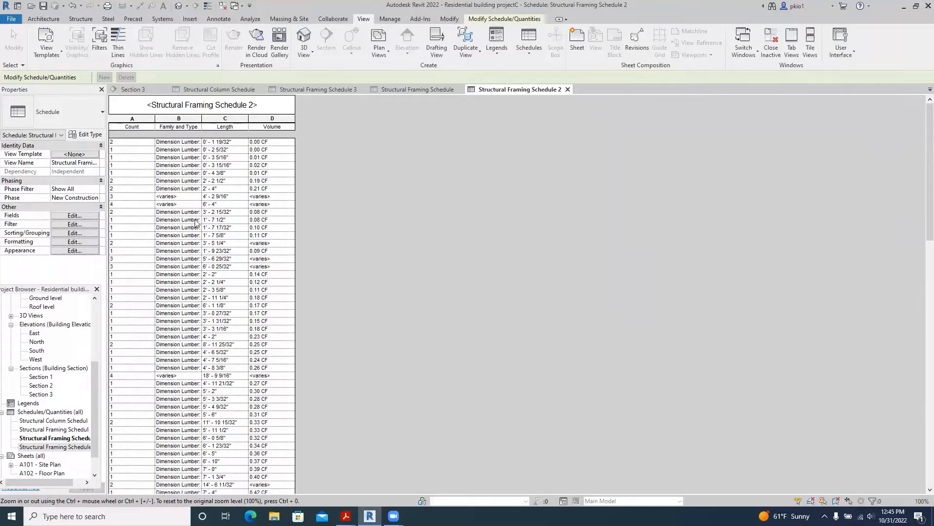
Examine the grouped rows, varying volumes and grand total length in Structural Framing Schedule 2
{"action": "scroll", "coordinate": [196, 223], "scroll_direction": "down", "scroll_amount": 12}
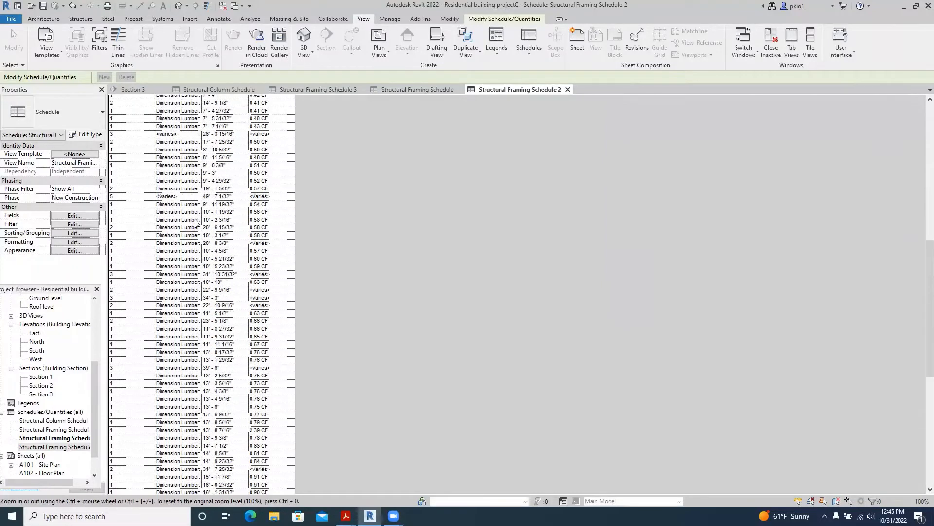
{"action": "scroll", "coordinate": [196, 223], "scroll_direction": "down", "scroll_amount": 10}
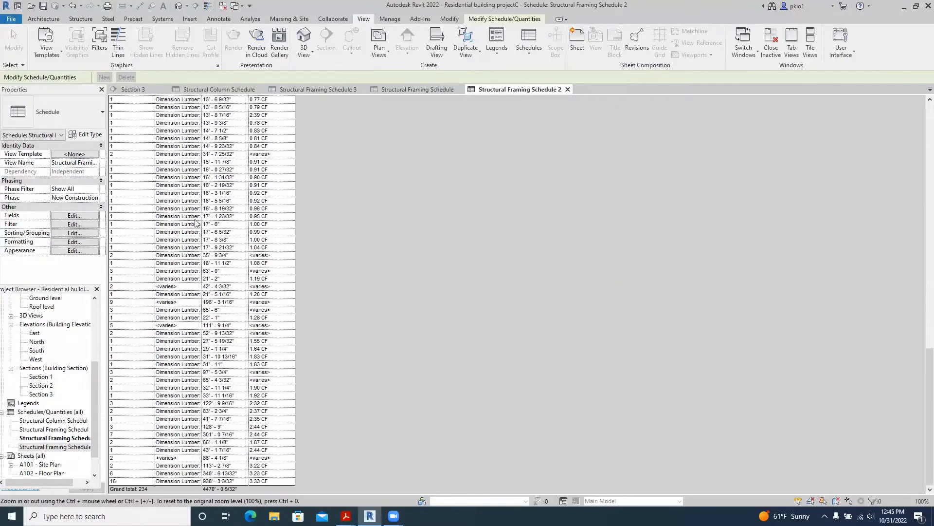
{"action": "scroll", "coordinate": [253, 267], "scroll_direction": "up", "scroll_amount": 15}
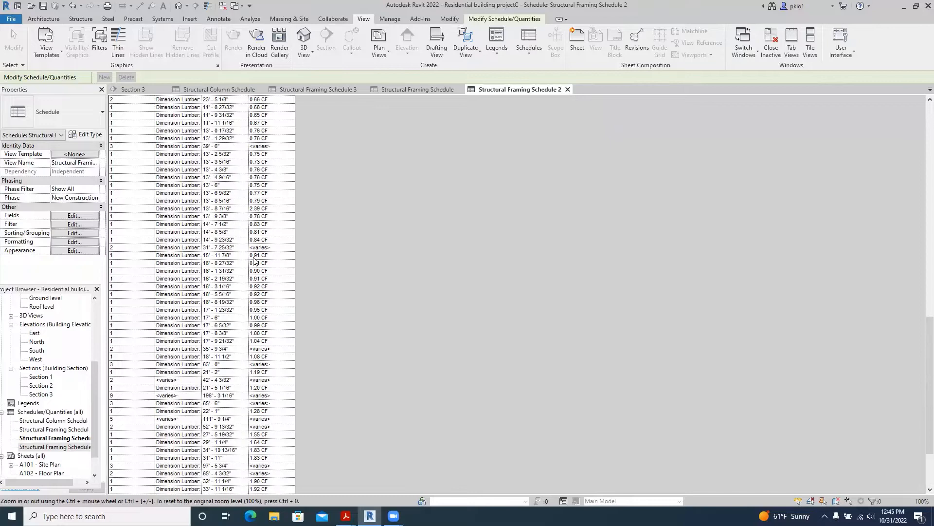
{"action": "scroll", "coordinate": [257, 302], "scroll_direction": "down", "scroll_amount": 15}
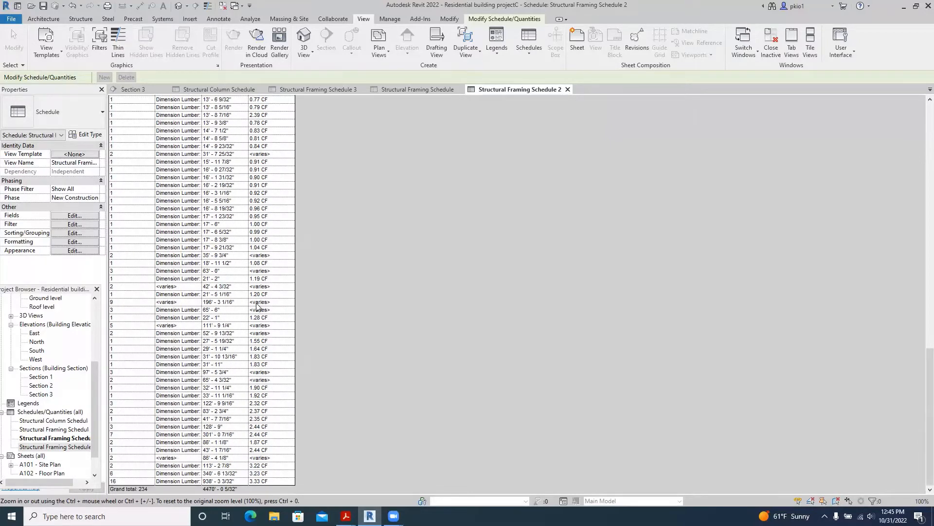
Compare the rows and grand totals of Structural Framing Schedule, Structural Framing Schedule 3 and Structural Framing Schedule 2
{"action": "left_click", "coordinate": [420, 90]}
{"action": "scroll", "coordinate": [410, 221], "scroll_direction": "down", "scroll_amount": 10}
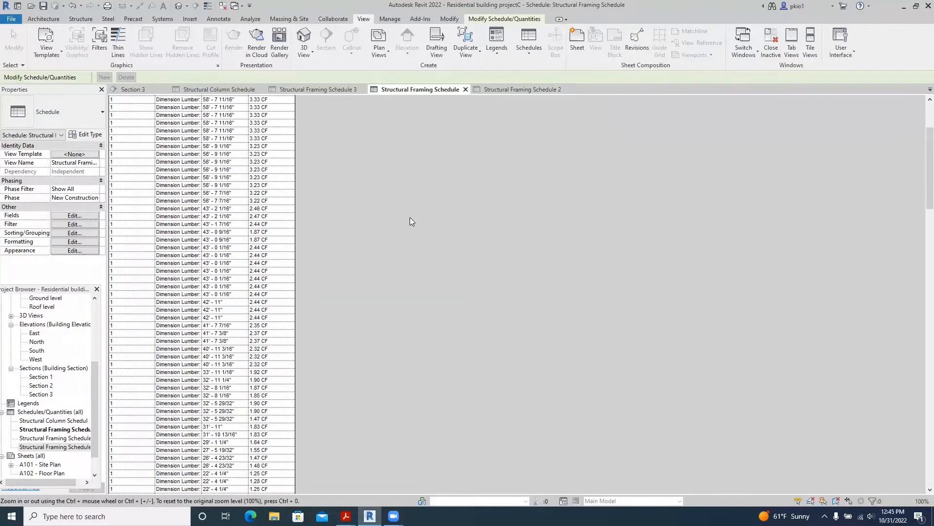
{"action": "scroll", "coordinate": [411, 221], "scroll_direction": "down", "scroll_amount": 10}
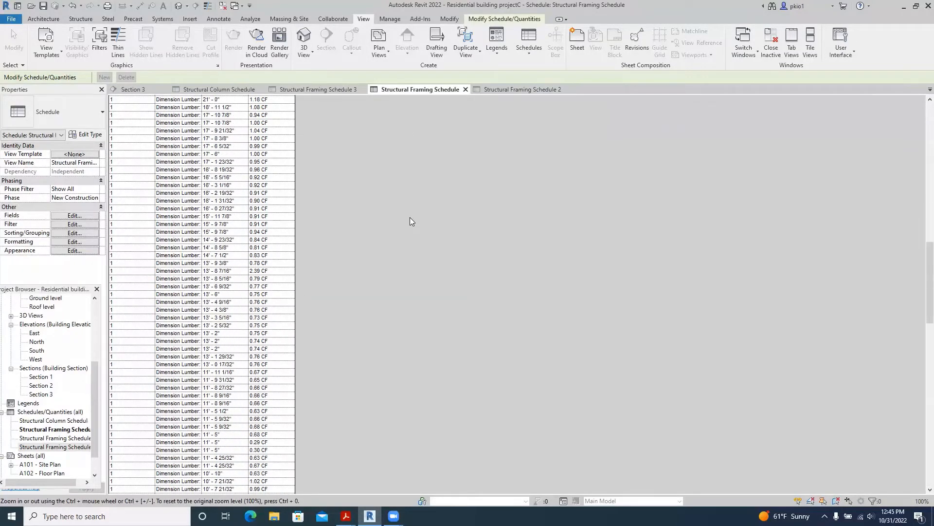
{"action": "scroll", "coordinate": [410, 222], "scroll_direction": "down", "scroll_amount": 10}
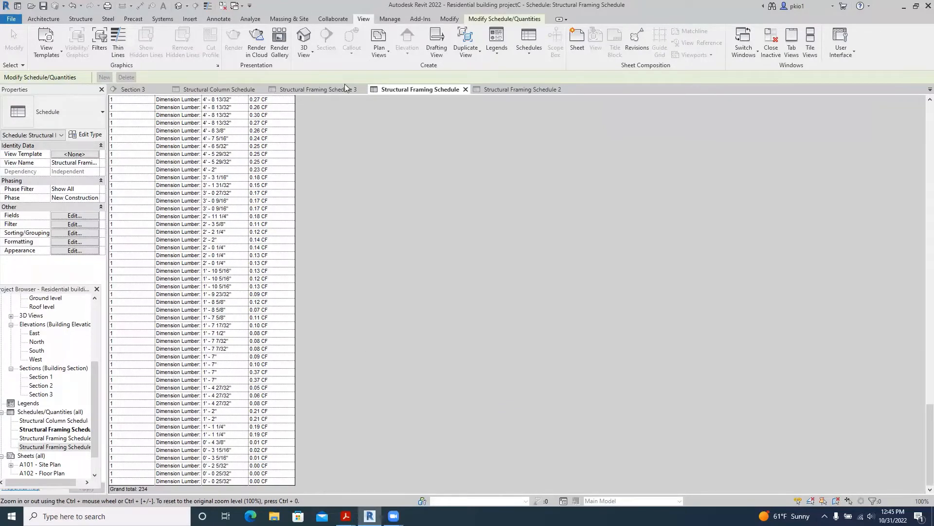
{"action": "left_click", "coordinate": [334, 91]}
{"action": "scroll", "coordinate": [262, 238], "scroll_direction": "down", "scroll_amount": 10}
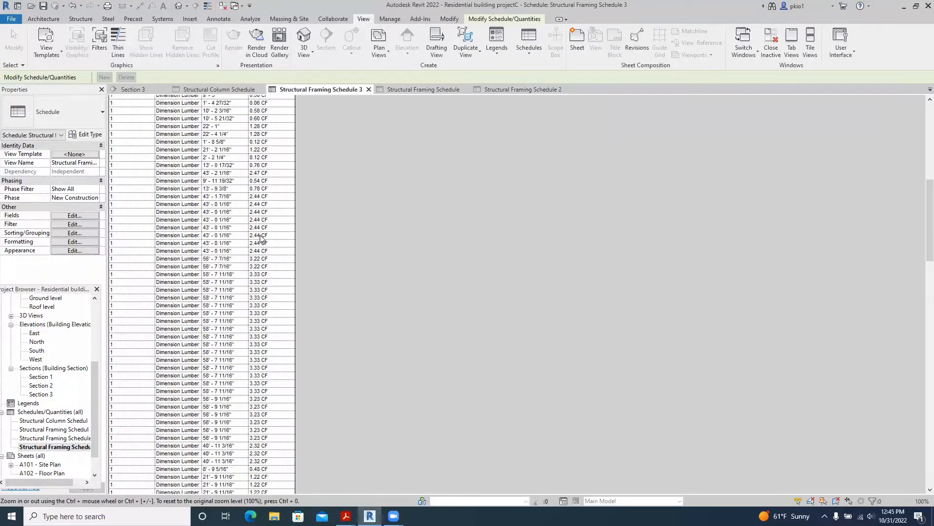
{"action": "scroll", "coordinate": [261, 238], "scroll_direction": "down", "scroll_amount": 15}
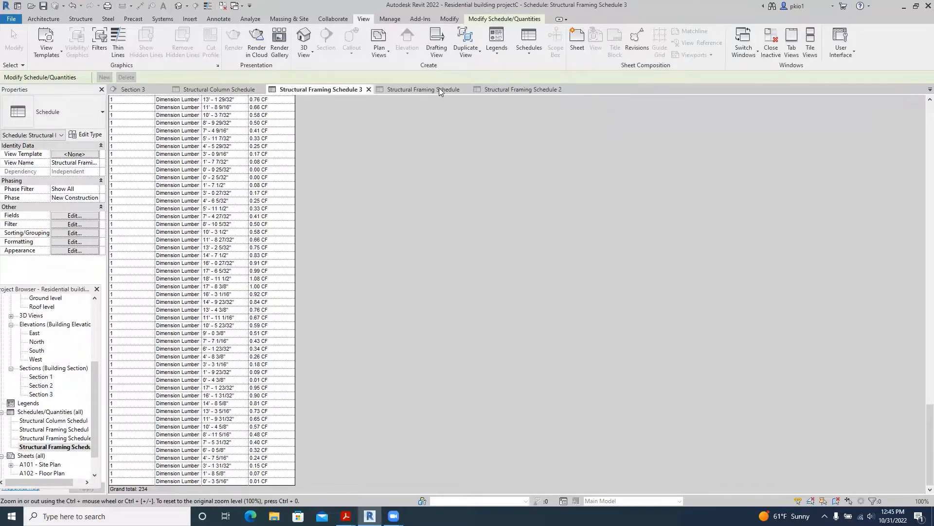
{"action": "left_click", "coordinate": [513, 89]}
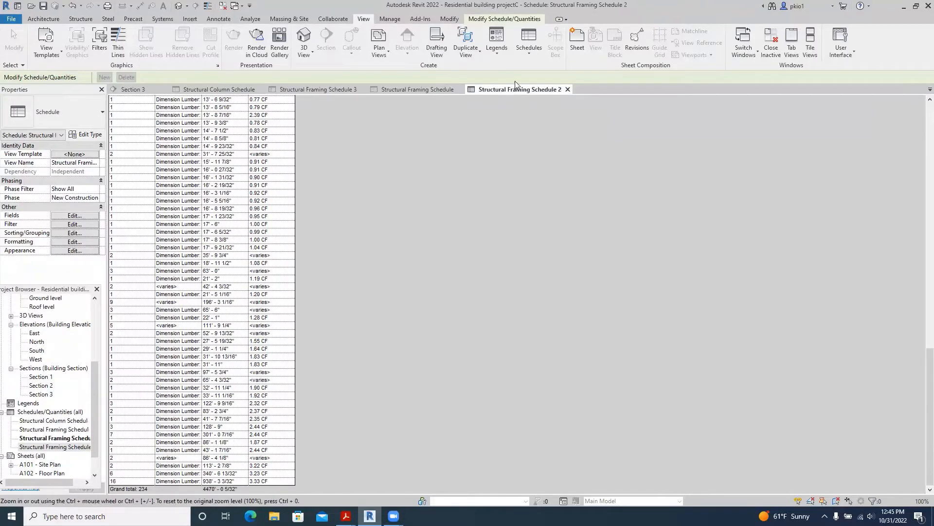
Create a new quantity schedule for the Doors category, scheduling building components in the New Construction phase
{"action": "left_click", "coordinate": [530, 43]}
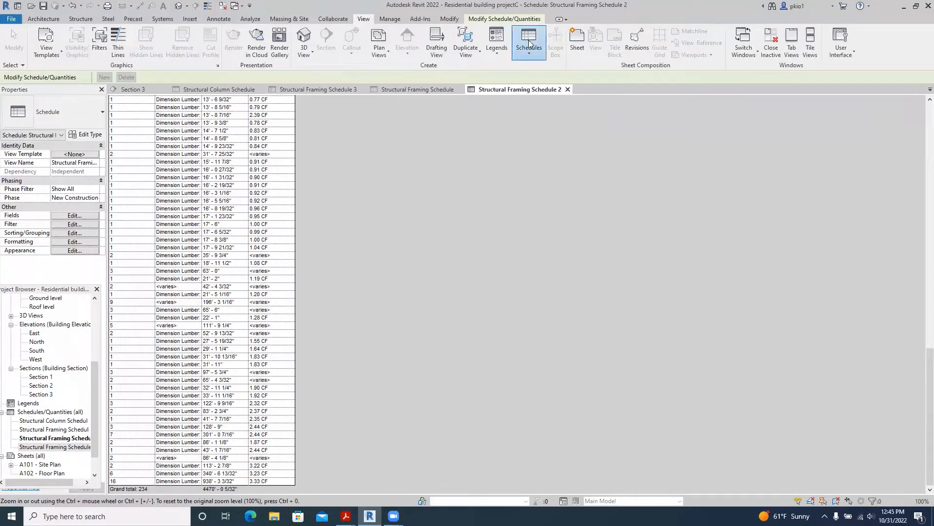
{"action": "left_click", "coordinate": [546, 67]}
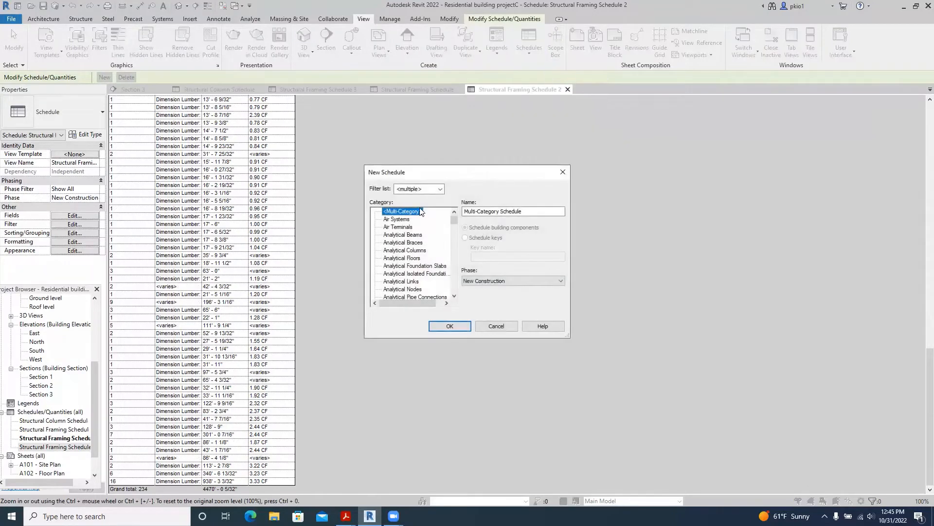
{"action": "scroll", "coordinate": [422, 242], "scroll_direction": "down", "scroll_amount": 6}
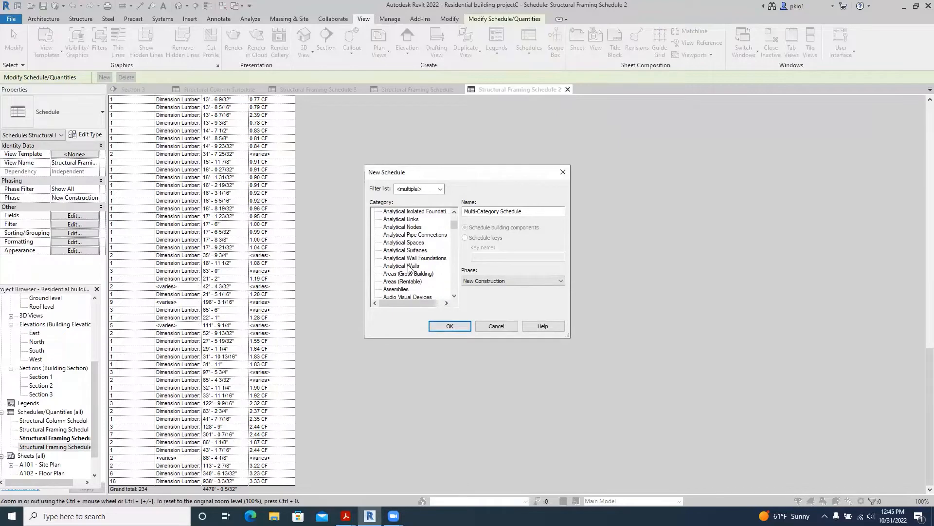
{"action": "scroll", "coordinate": [409, 269], "scroll_direction": "down", "scroll_amount": 2}
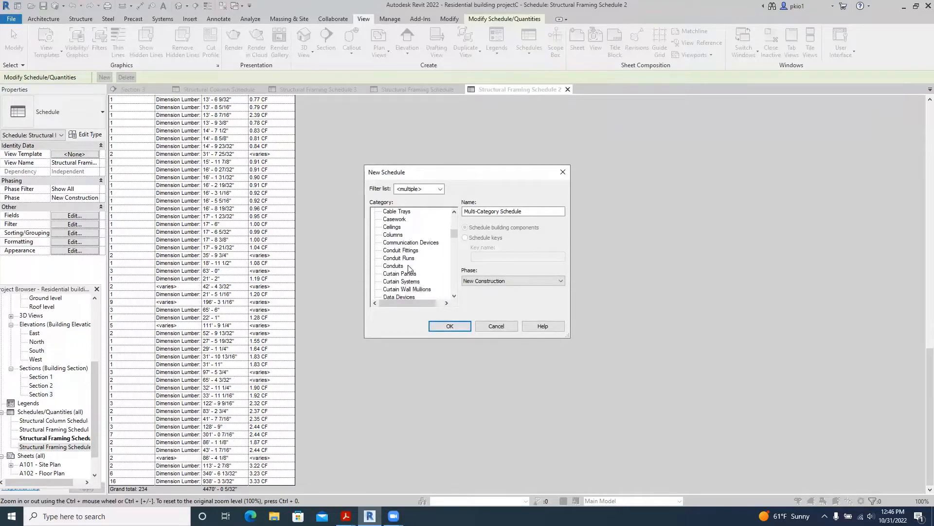
{"action": "scroll", "coordinate": [409, 269], "scroll_direction": "down", "scroll_amount": 2}
{"action": "left_click", "coordinate": [390, 274]}
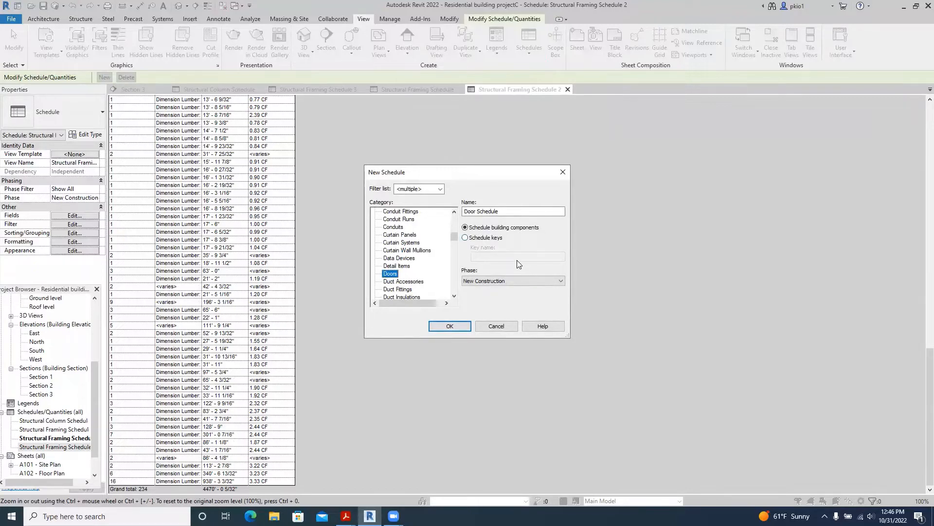
{"action": "left_click", "coordinate": [460, 325]}
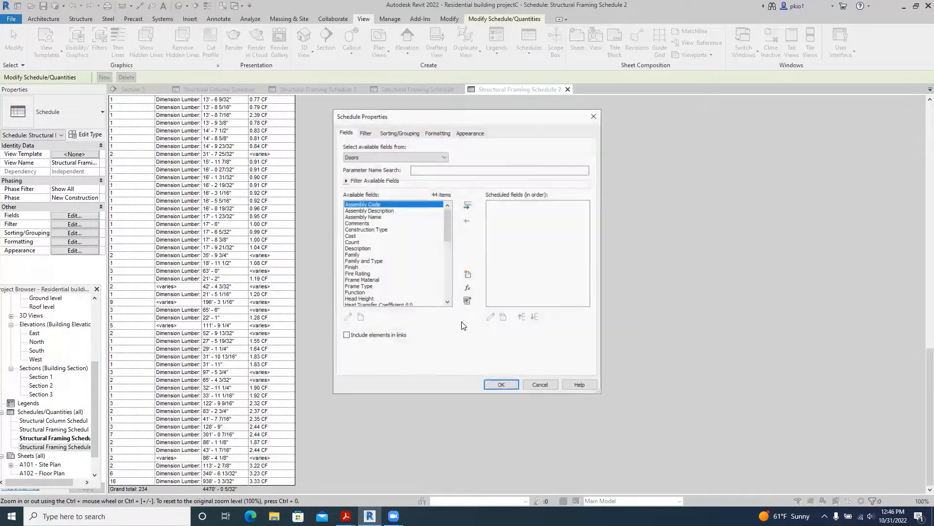
Add the Count and Family and Type fields to the door schedule's scheduled fields
{"action": "left_click", "coordinate": [352, 242]}
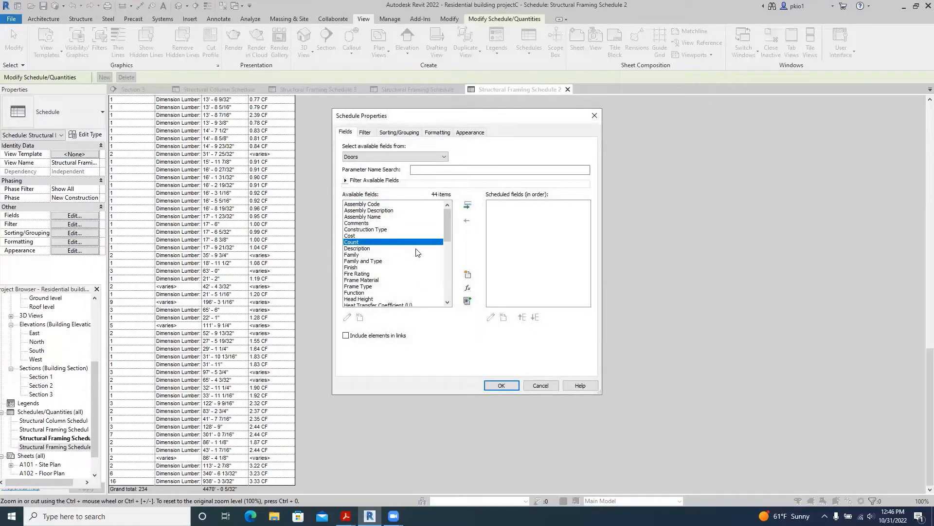
{"action": "left_click", "coordinate": [467, 205]}
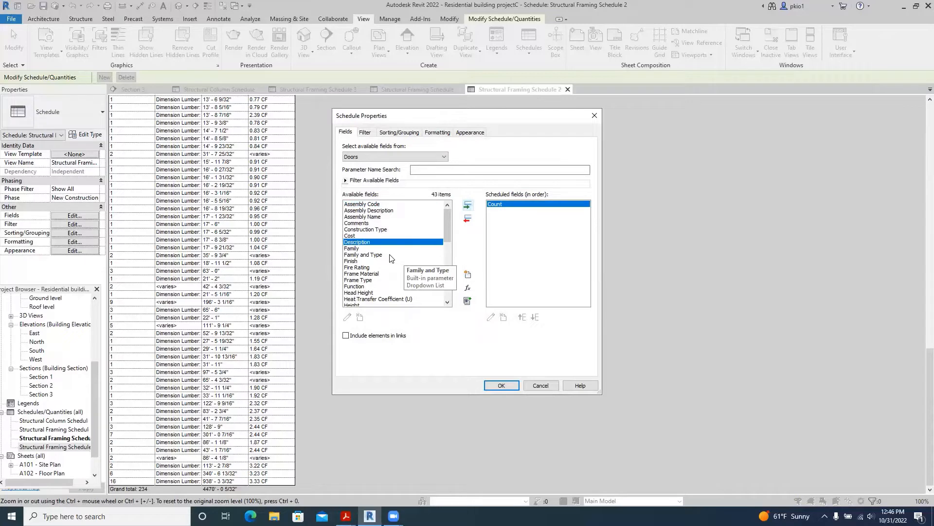
{"action": "left_click", "coordinate": [376, 255]}
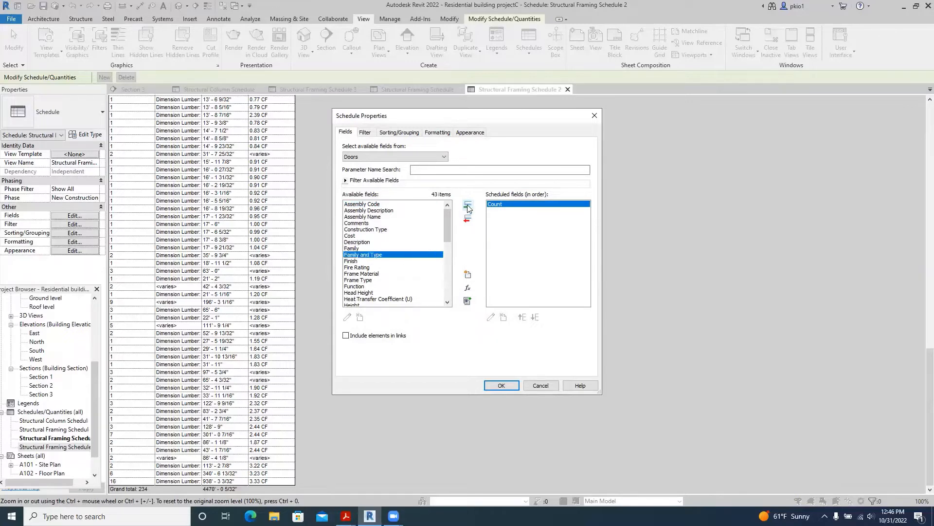
{"action": "left_click", "coordinate": [467, 205]}
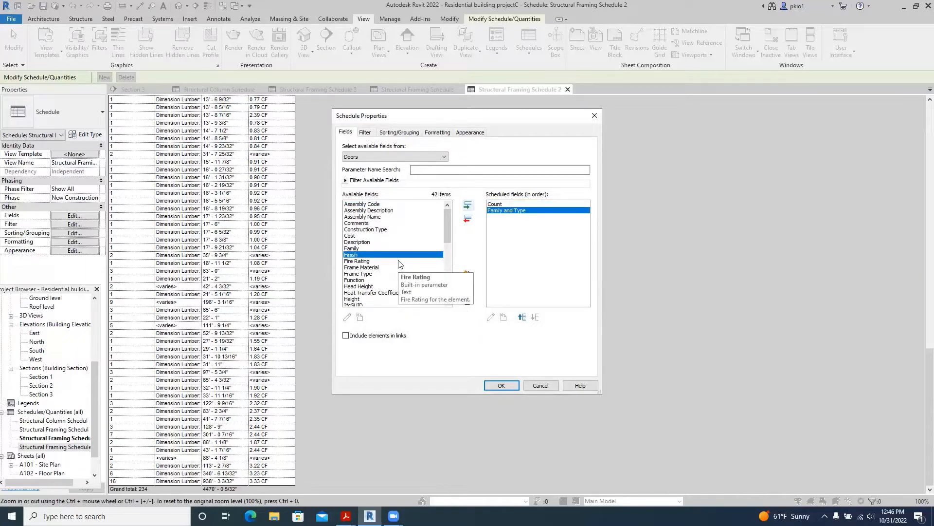
Add the Height and Width fields to the door schedule's scheduled fields
{"action": "scroll", "coordinate": [399, 264], "scroll_direction": "down", "scroll_amount": 1}
{"action": "scroll", "coordinate": [384, 259], "scroll_direction": "down", "scroll_amount": 1}
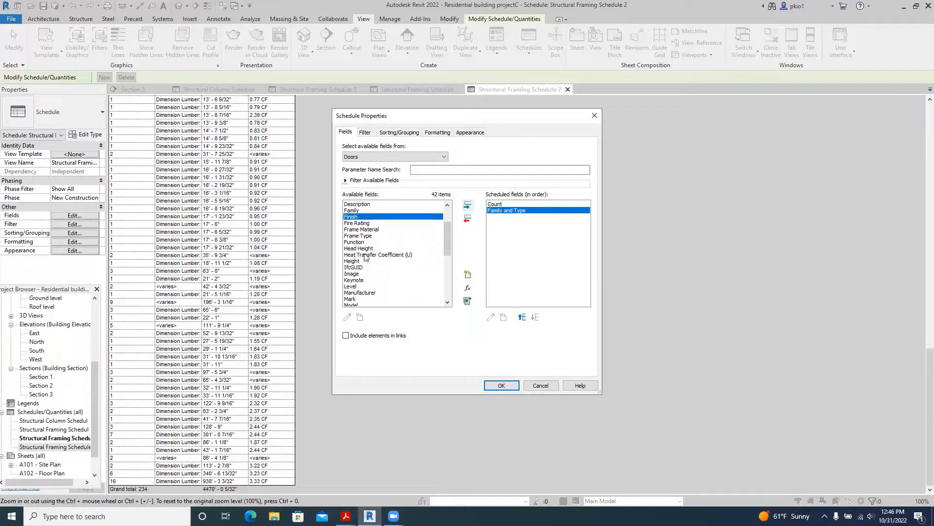
{"action": "scroll", "coordinate": [397, 268], "scroll_direction": "down", "scroll_amount": 1}
{"action": "scroll", "coordinate": [354, 242], "scroll_direction": "down", "scroll_amount": 1}
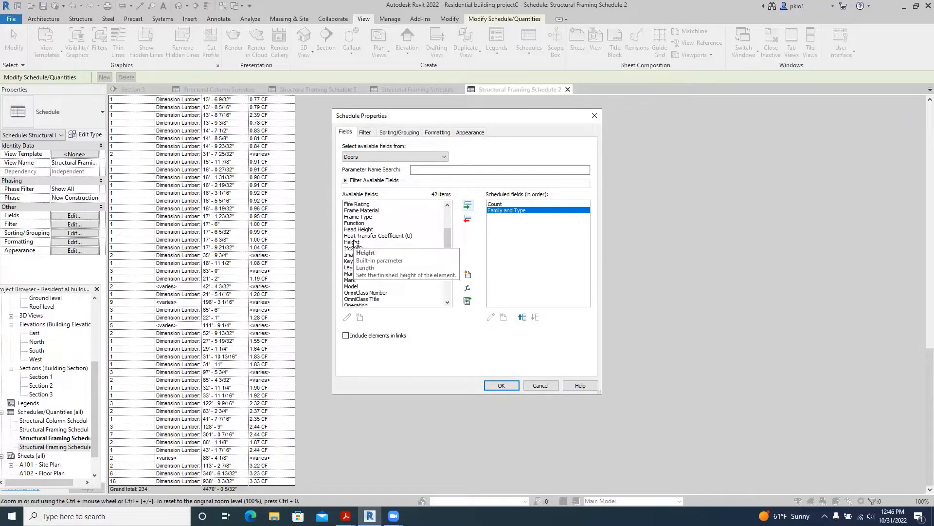
{"action": "left_click", "coordinate": [354, 242]}
{"action": "left_click", "coordinate": [468, 208]}
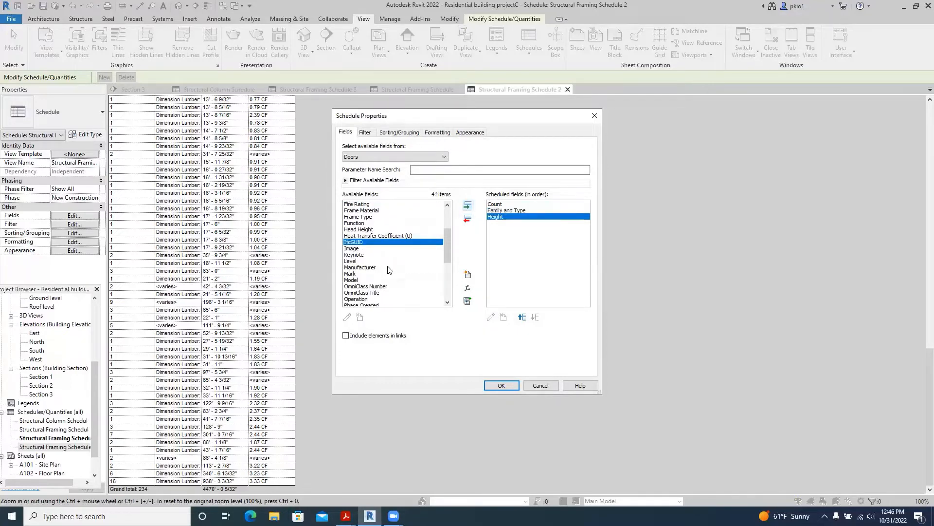
{"action": "scroll", "coordinate": [389, 270], "scroll_direction": "down", "scroll_amount": 1}
{"action": "scroll", "coordinate": [389, 270], "scroll_direction": "down", "scroll_amount": 4}
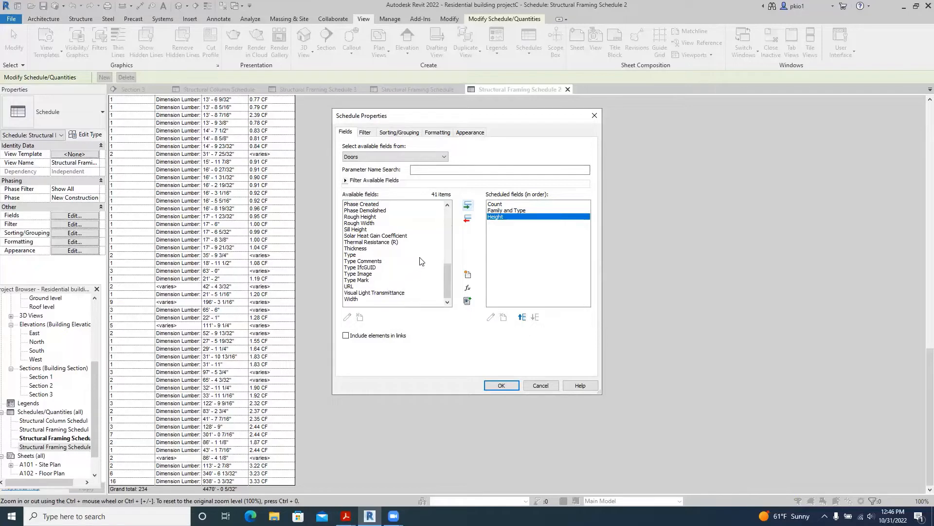
{"action": "left_click", "coordinate": [375, 249]}
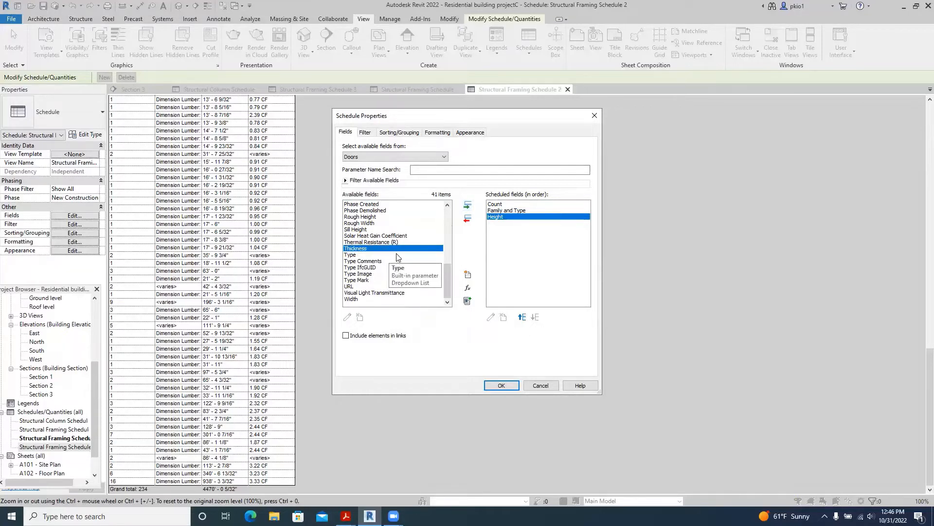
{"action": "left_click", "coordinate": [356, 299]}
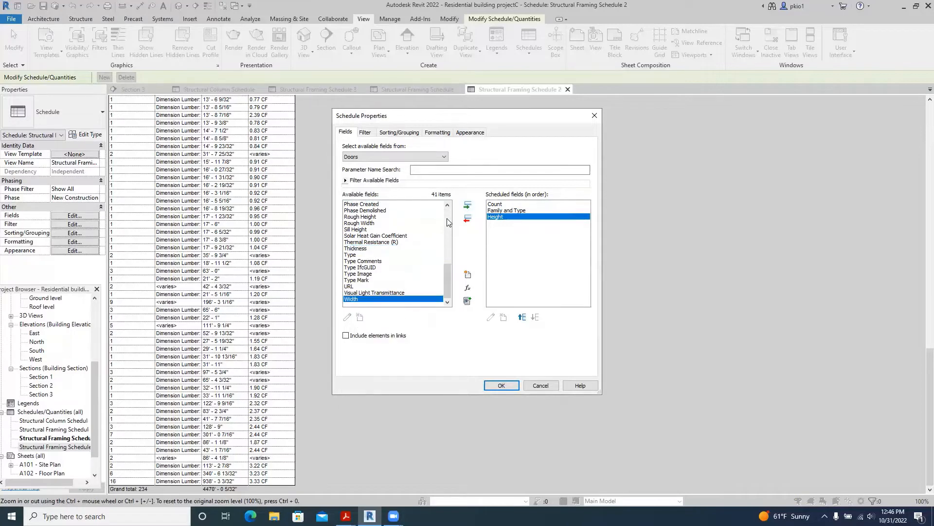
{"action": "left_click", "coordinate": [468, 205]}
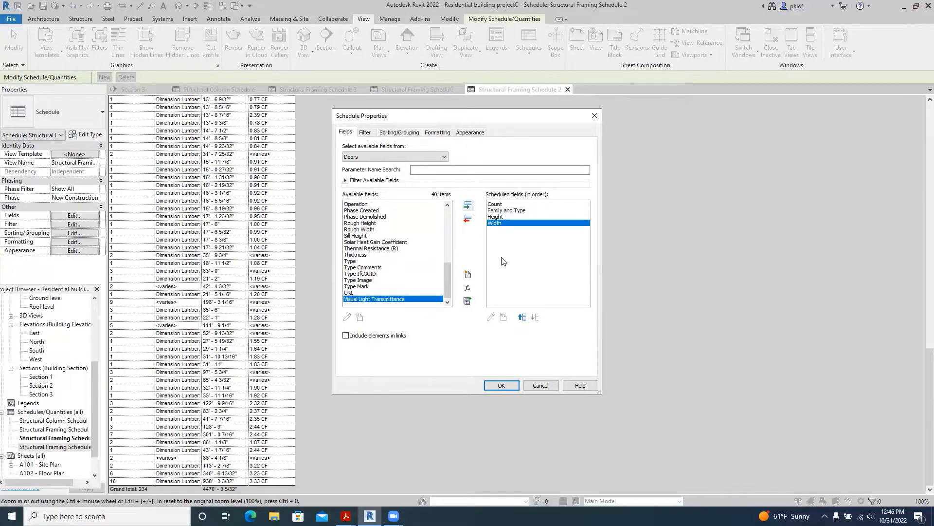
Sort the door schedule by Height in ascending order
{"action": "left_click", "coordinate": [404, 132]}
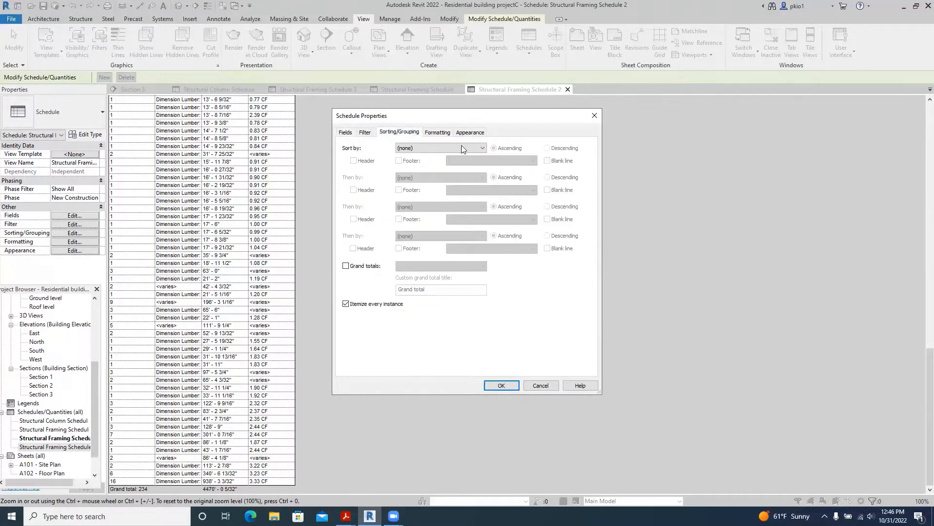
{"action": "left_click", "coordinate": [482, 149]}
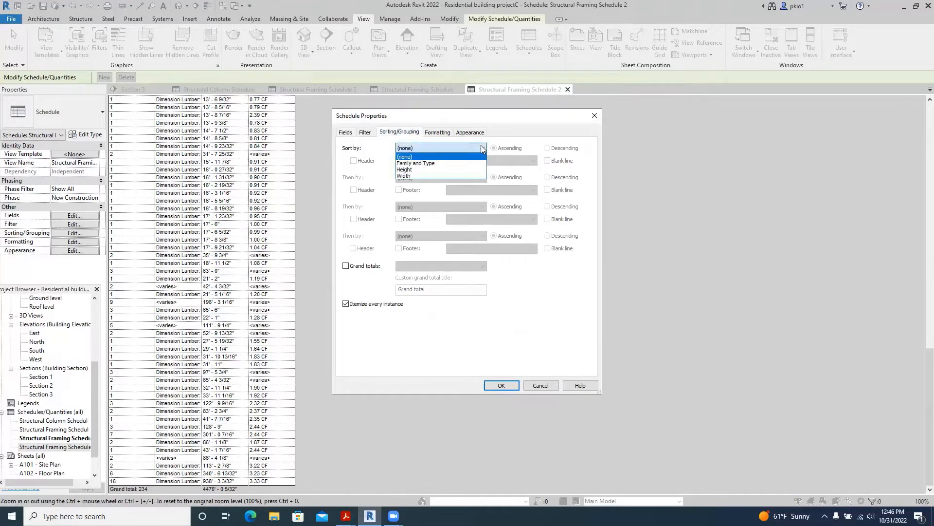
{"action": "left_click", "coordinate": [408, 169]}
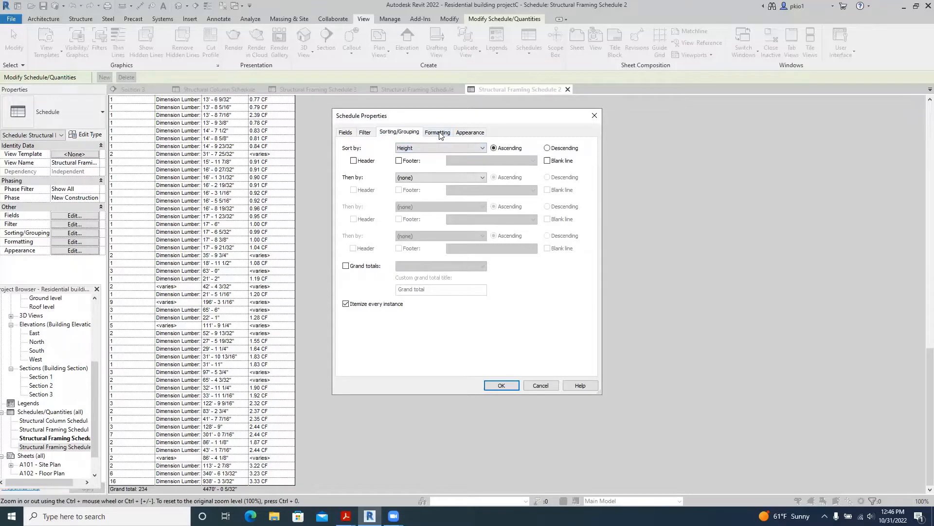
Set the Height field's formatting to Calculate totals and generate the door schedule
{"action": "left_click", "coordinate": [440, 135]}
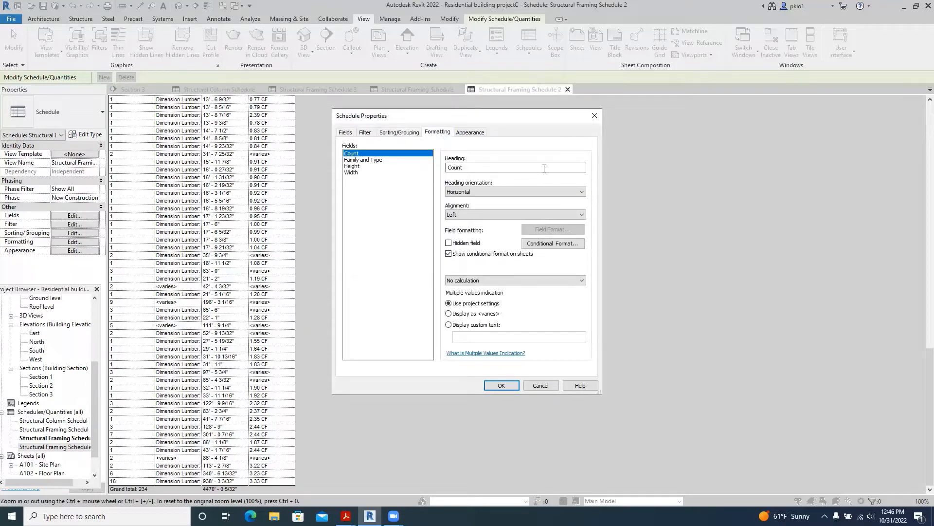
{"action": "left_click", "coordinate": [352, 167]}
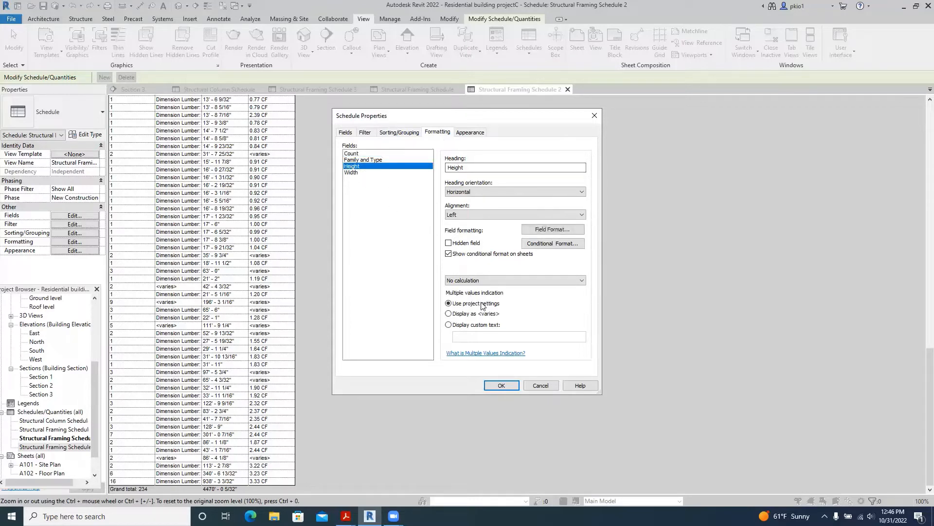
{"action": "left_click", "coordinate": [580, 281]}
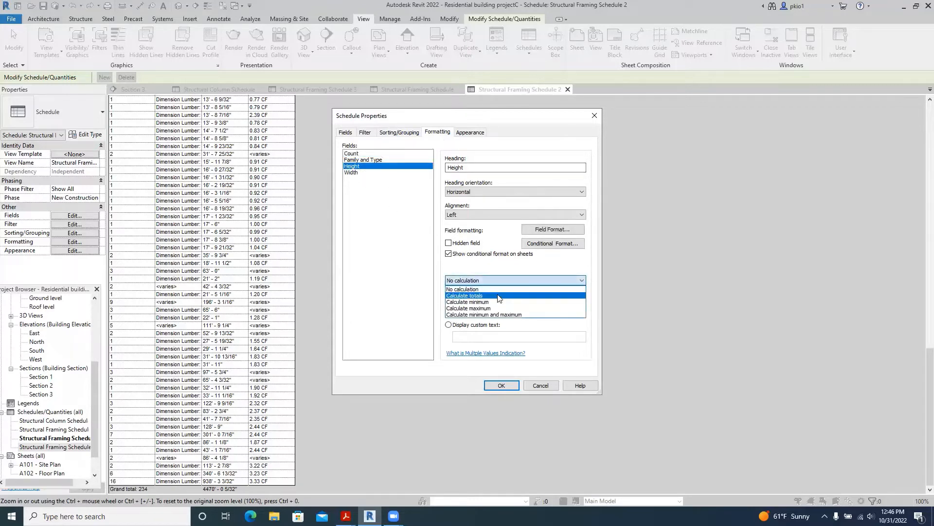
{"action": "left_click", "coordinate": [479, 296]}
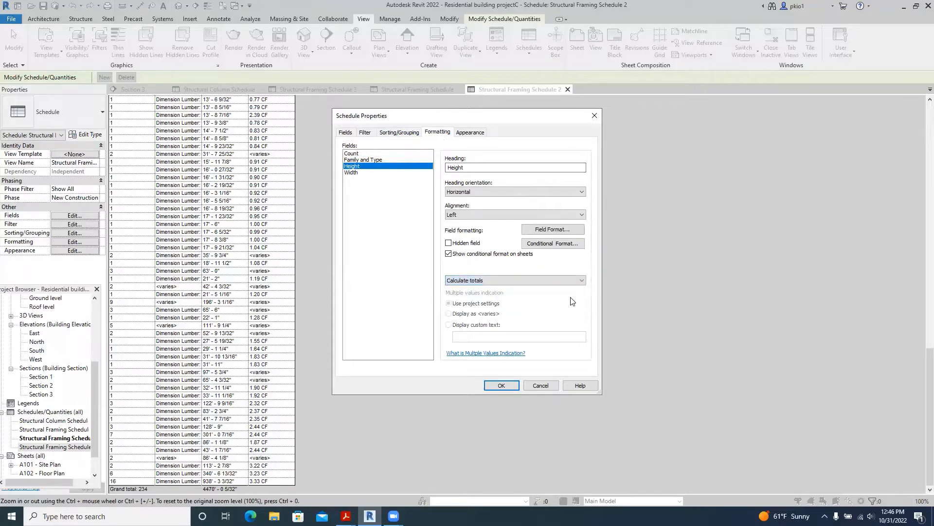
{"action": "left_click", "coordinate": [501, 385]}
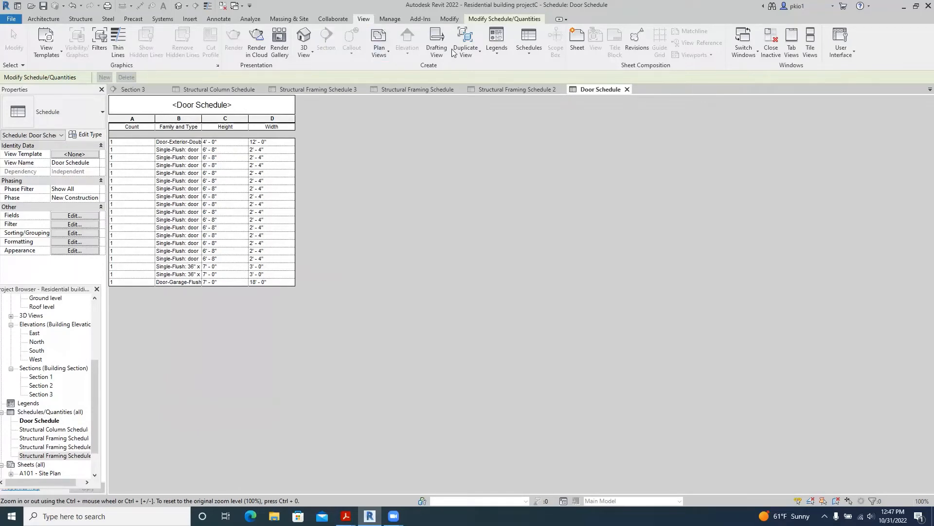
Create a new Schedule/Quantities schedule for the Windows category in the New Construction phase
{"action": "left_click", "coordinate": [533, 43]}
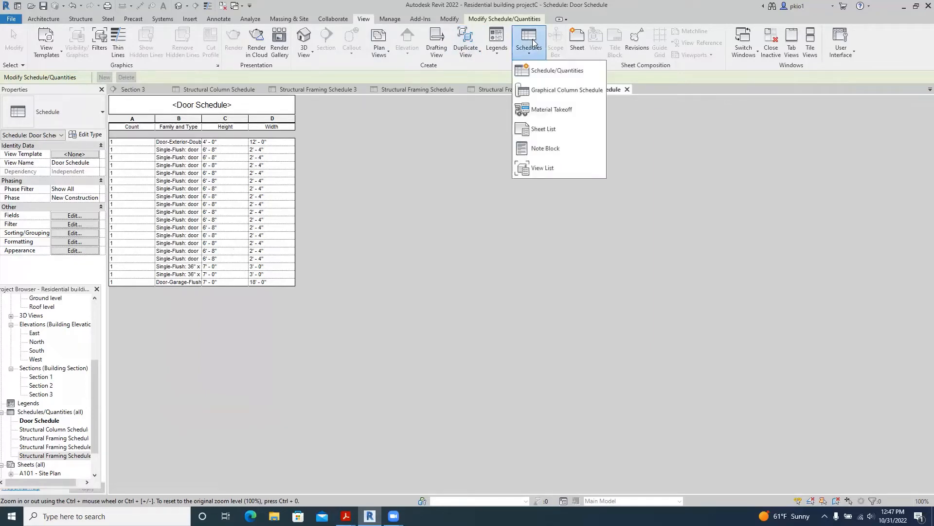
{"action": "left_click", "coordinate": [550, 71]}
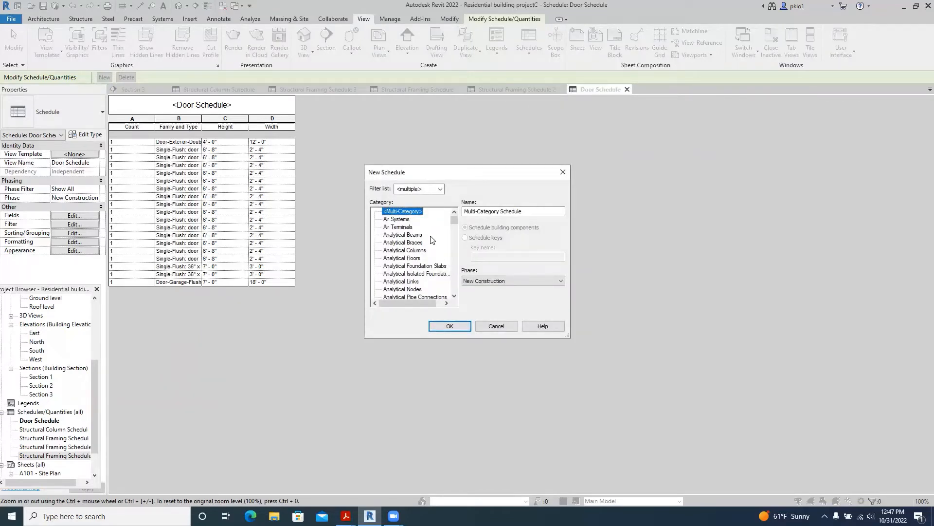
{"action": "scroll", "coordinate": [428, 226], "scroll_direction": "down", "scroll_amount": 10}
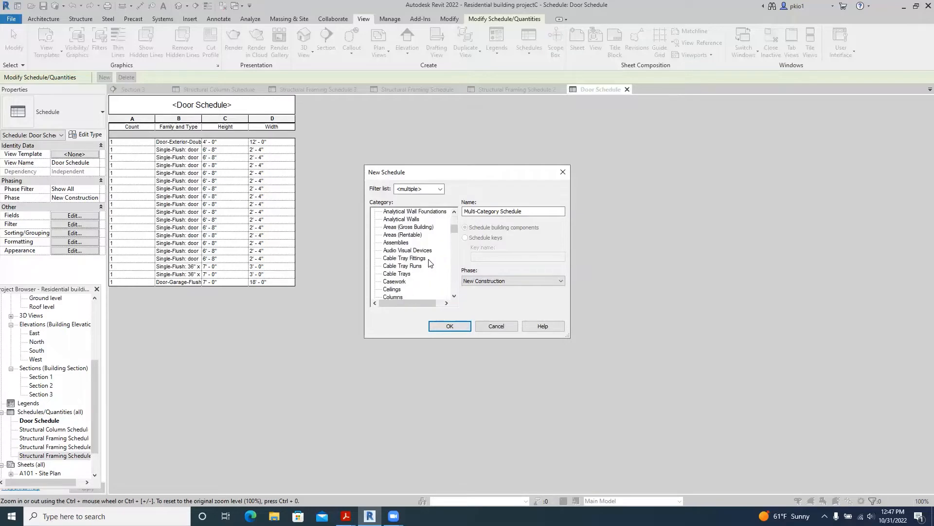
{"action": "scroll", "coordinate": [430, 263], "scroll_direction": "down", "scroll_amount": 10}
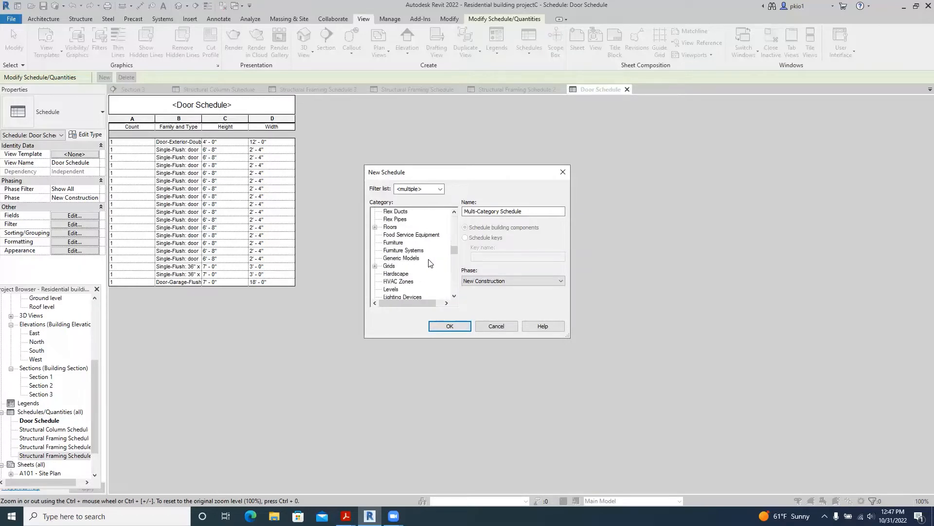
{"action": "scroll", "coordinate": [429, 262], "scroll_direction": "down", "scroll_amount": 7}
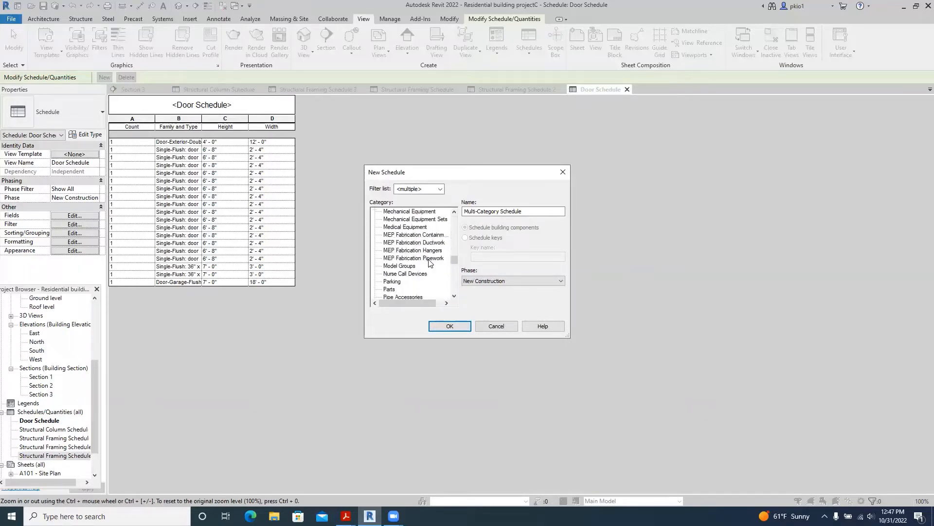
{"action": "scroll", "coordinate": [429, 262], "scroll_direction": "down", "scroll_amount": 6}
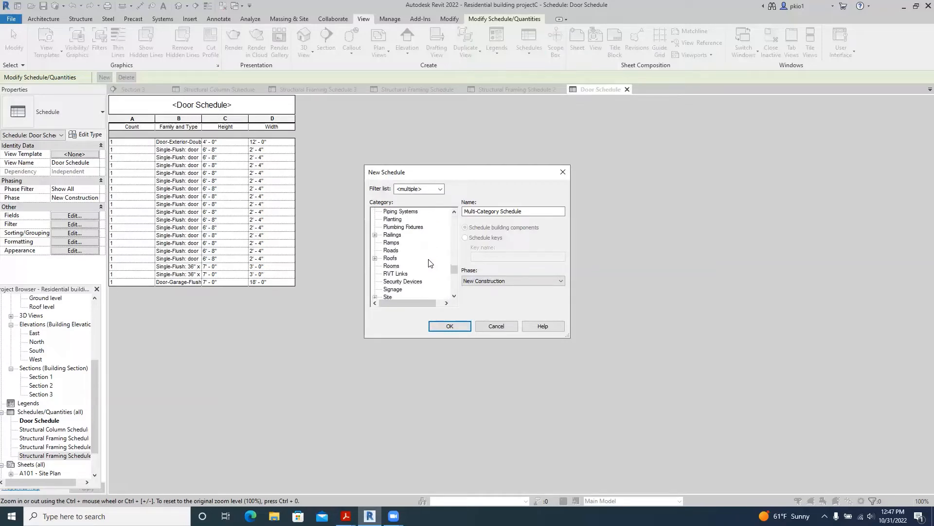
{"action": "scroll", "coordinate": [430, 263], "scroll_direction": "down", "scroll_amount": 6}
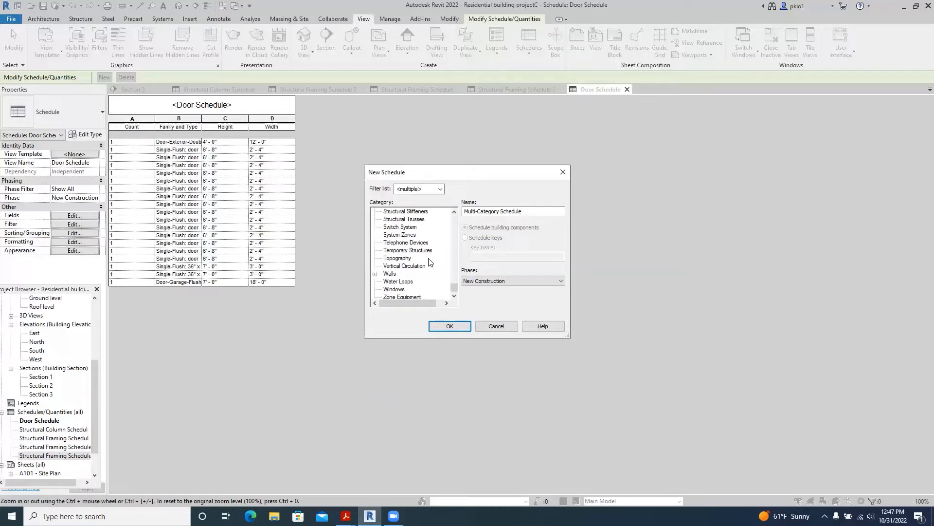
{"action": "left_click", "coordinate": [403, 289]}
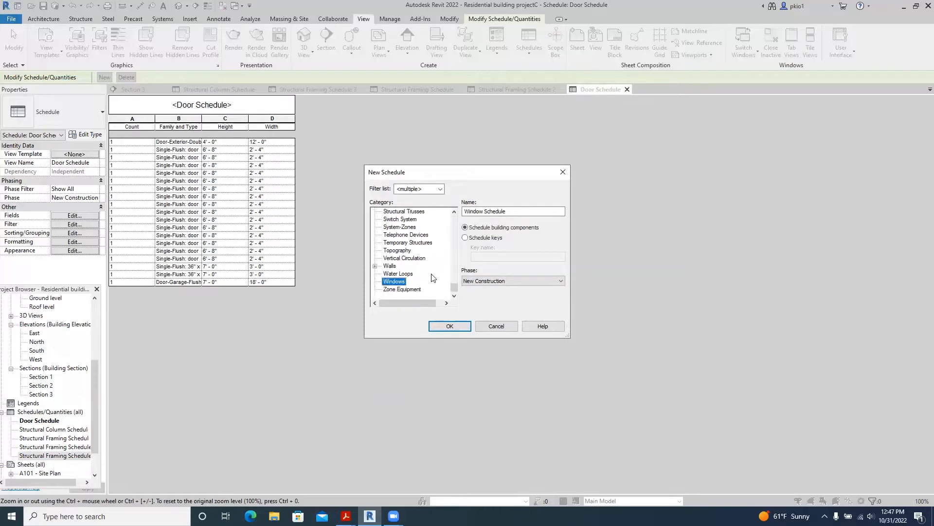
{"action": "left_click", "coordinate": [462, 326]}
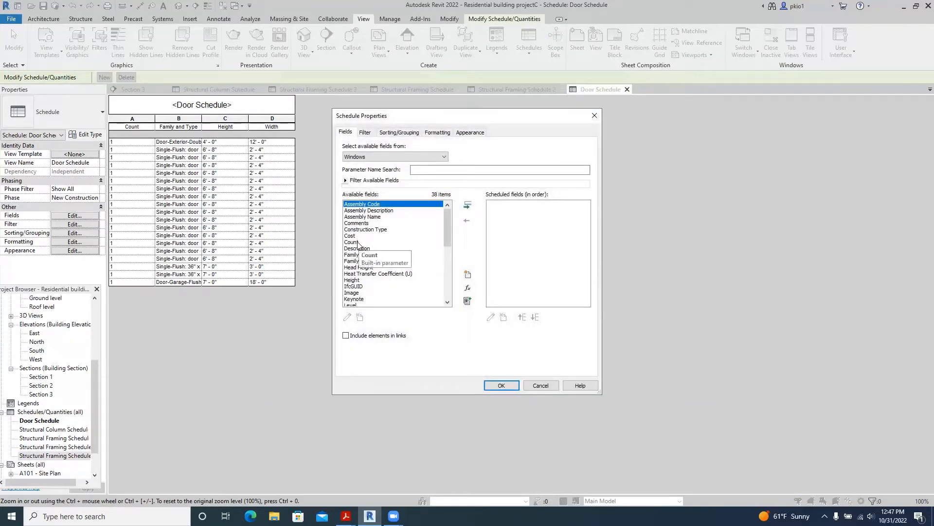
Add the Count and Family and Type fields to the window schedule's scheduled fields
{"action": "left_click", "coordinate": [358, 243]}
{"action": "left_click", "coordinate": [467, 205]}
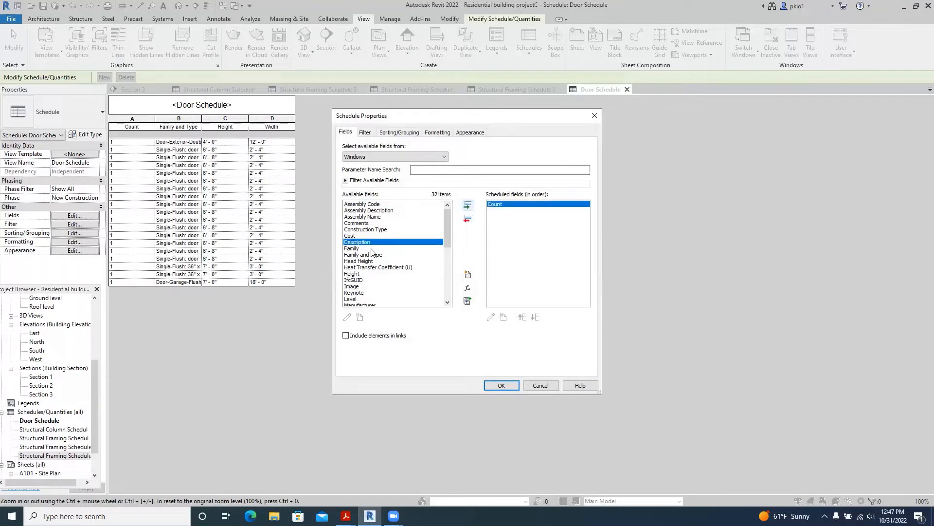
{"action": "left_click", "coordinate": [385, 255]}
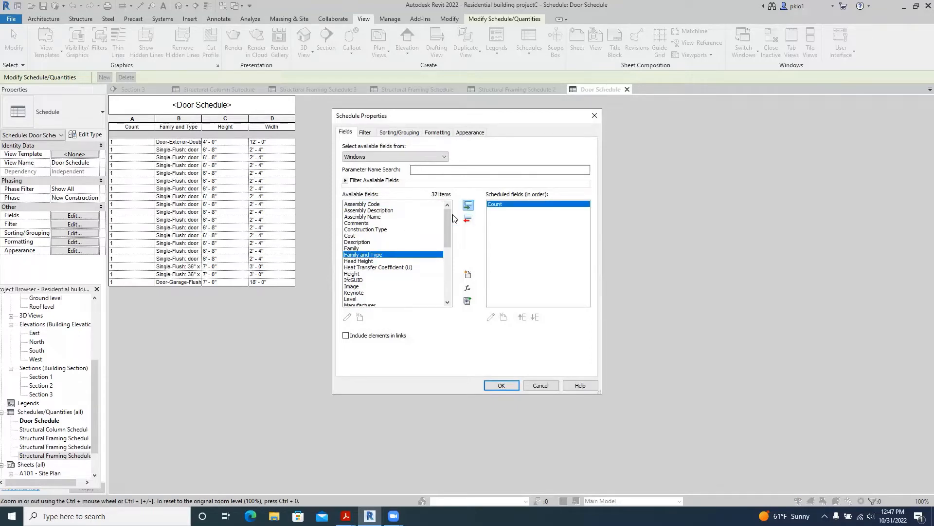
{"action": "left_click", "coordinate": [468, 205]}
Add the Height and Width fields to the window schedule's scheduled fields
{"action": "scroll", "coordinate": [409, 247], "scroll_direction": "down", "scroll_amount": 2}
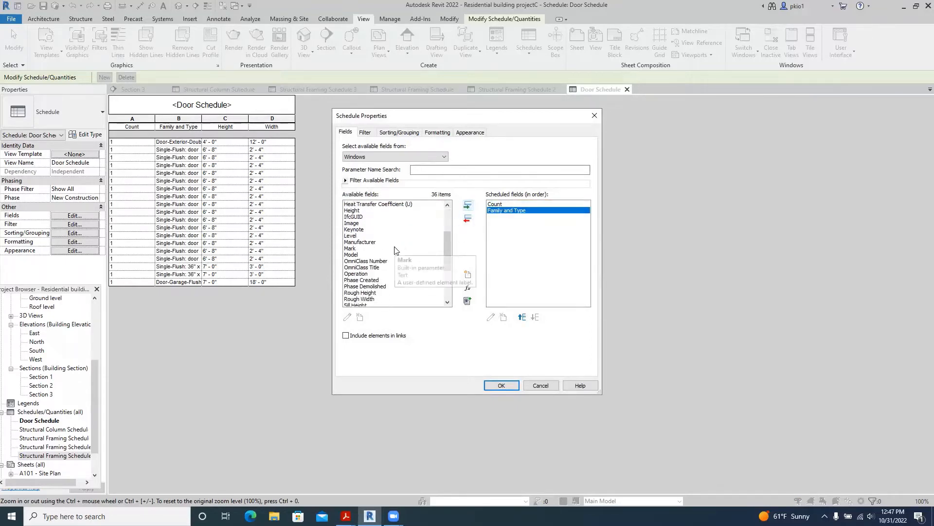
{"action": "left_click", "coordinate": [360, 229]}
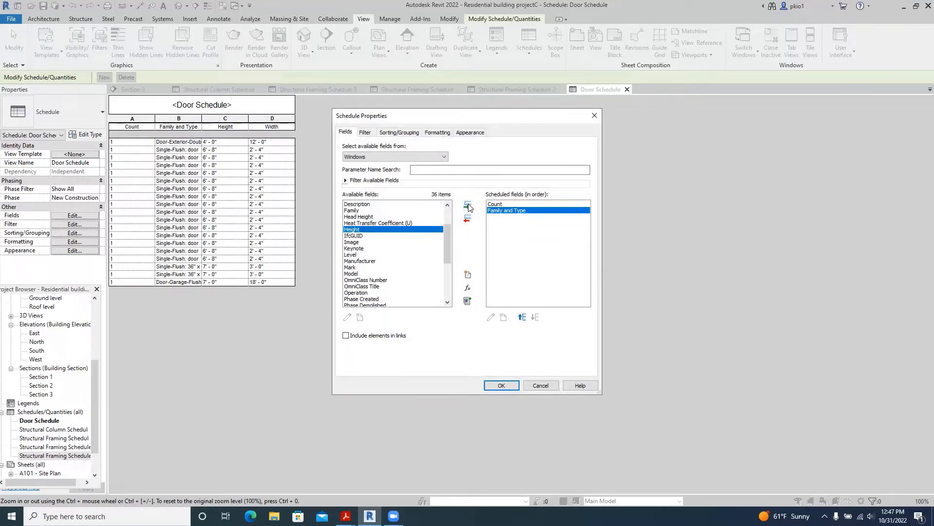
{"action": "left_click", "coordinate": [467, 205]}
{"action": "scroll", "coordinate": [383, 257], "scroll_direction": "down", "scroll_amount": 5}
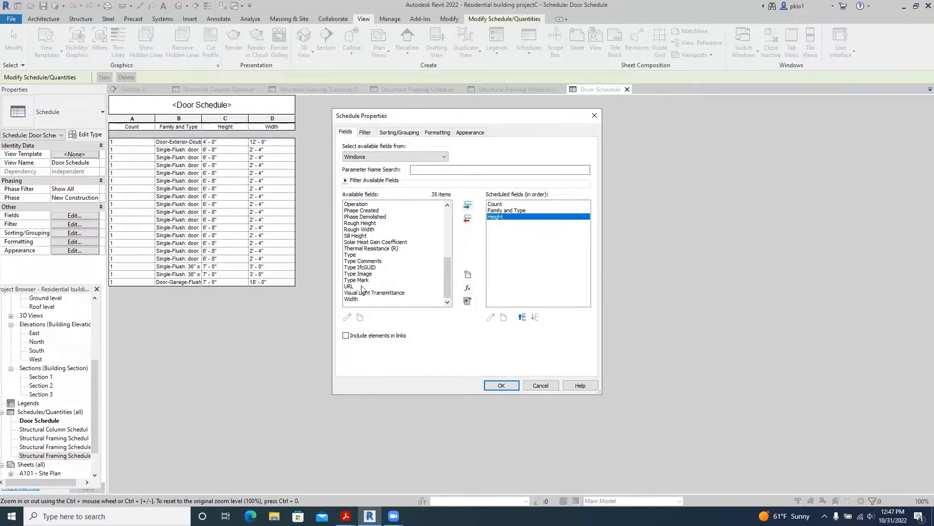
{"action": "left_click", "coordinate": [352, 299]}
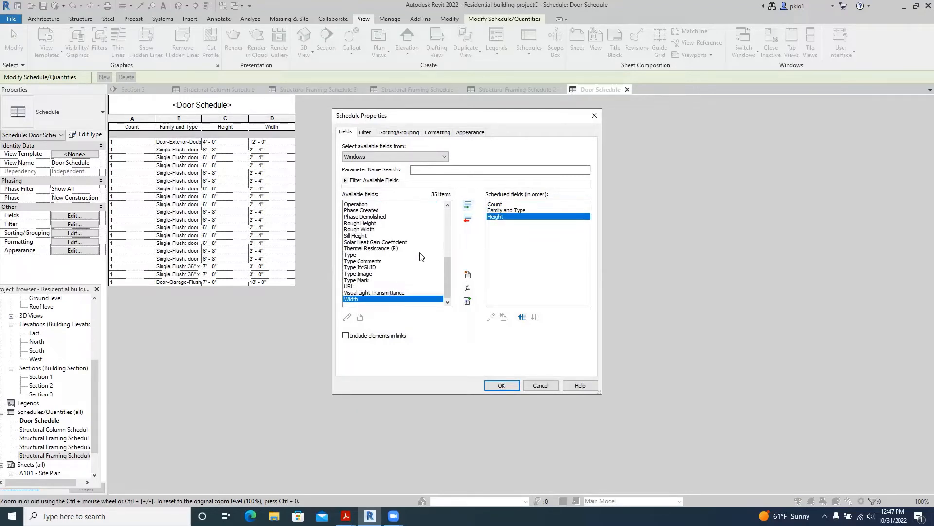
{"action": "left_click", "coordinate": [467, 207]}
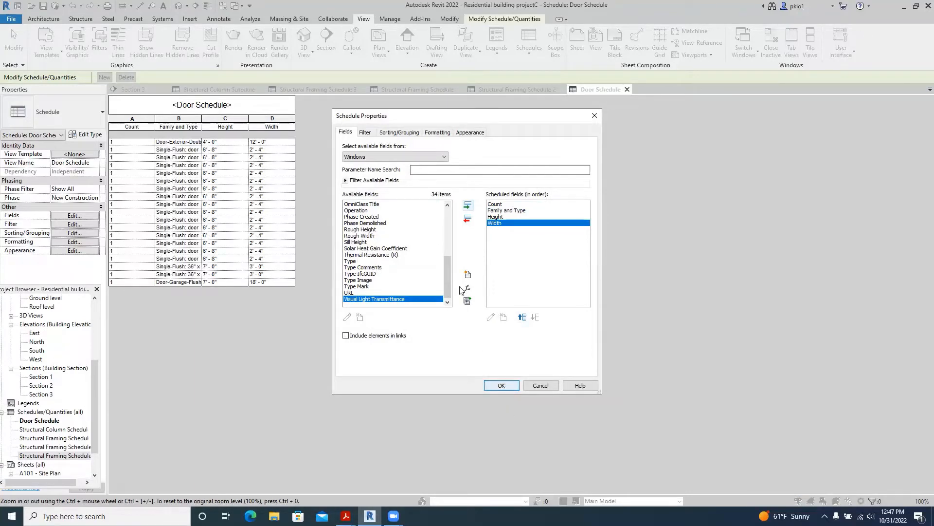
Sort the window schedule by Height in ascending order
{"action": "left_click", "coordinate": [399, 132]}
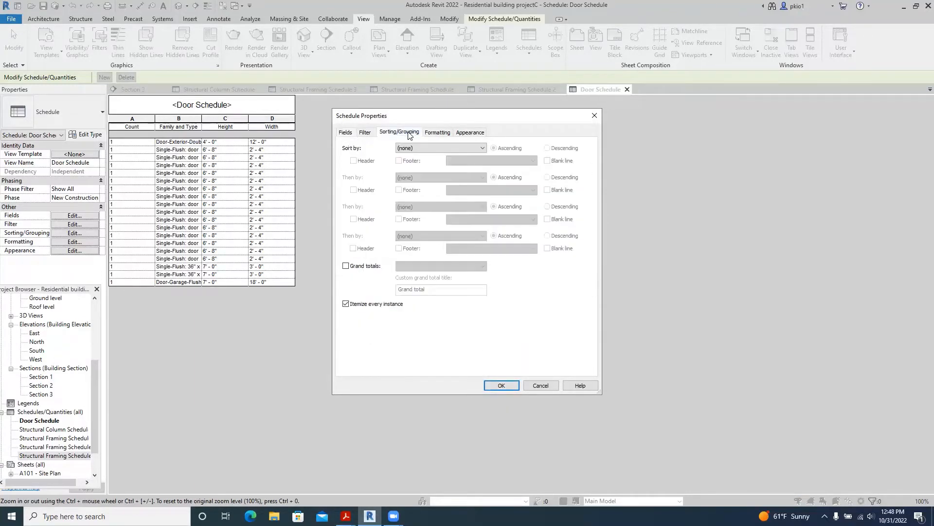
{"action": "left_click", "coordinate": [482, 148]}
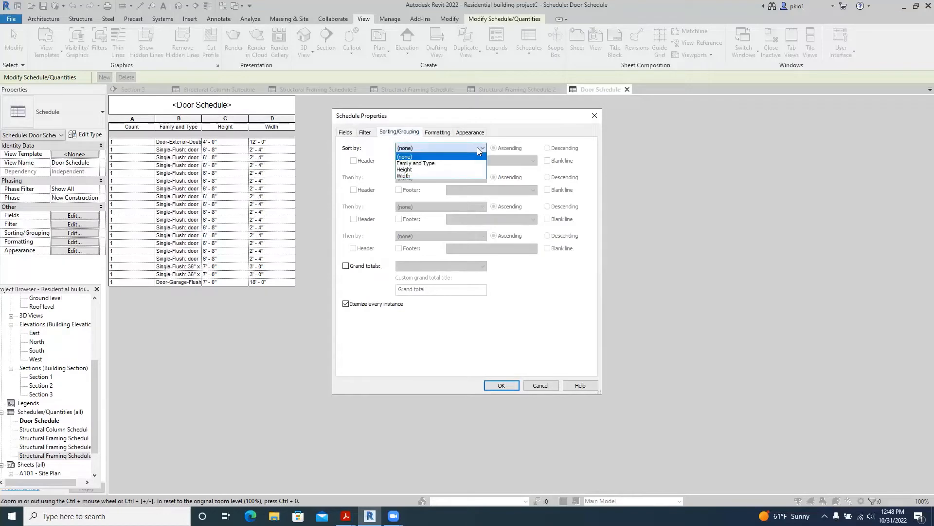
{"action": "left_click", "coordinate": [415, 170]}
{"action": "left_click", "coordinate": [446, 133]}
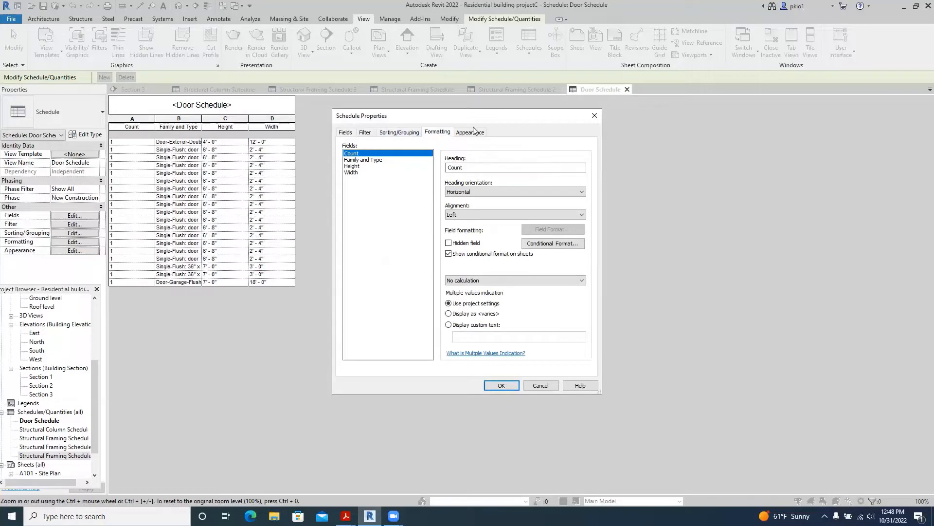
Add the Sill Height field to the window schedule's scheduled fields
{"action": "left_click", "coordinate": [390, 133]}
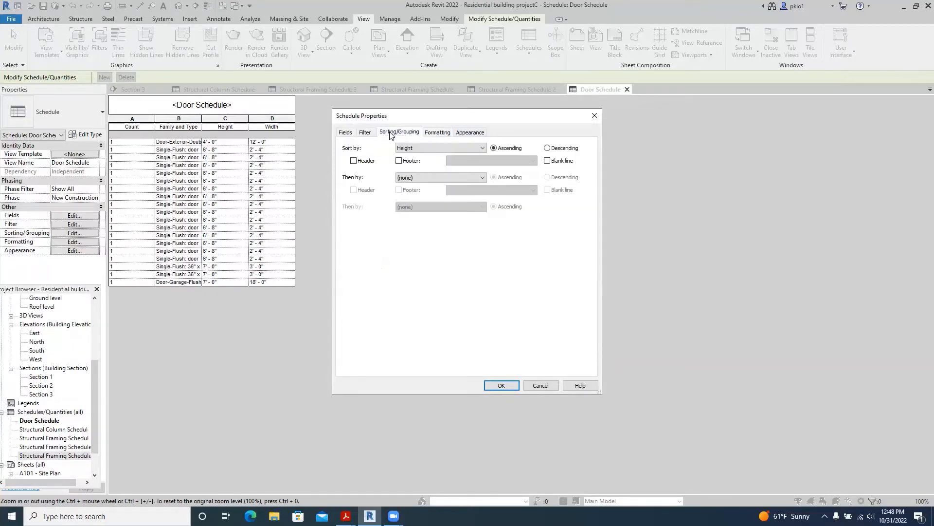
{"action": "left_click", "coordinate": [365, 132]}
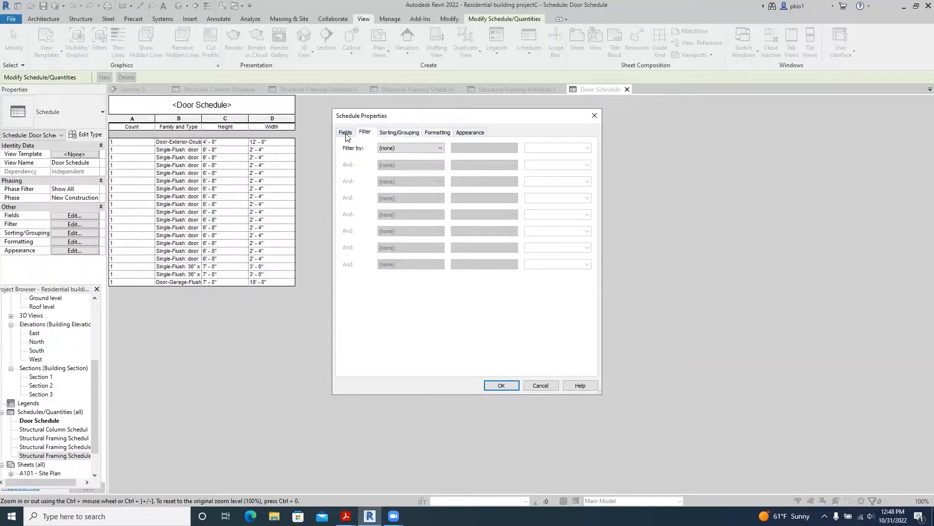
{"action": "left_click", "coordinate": [346, 134]}
{"action": "scroll", "coordinate": [369, 258], "scroll_direction": "down", "scroll_amount": 4}
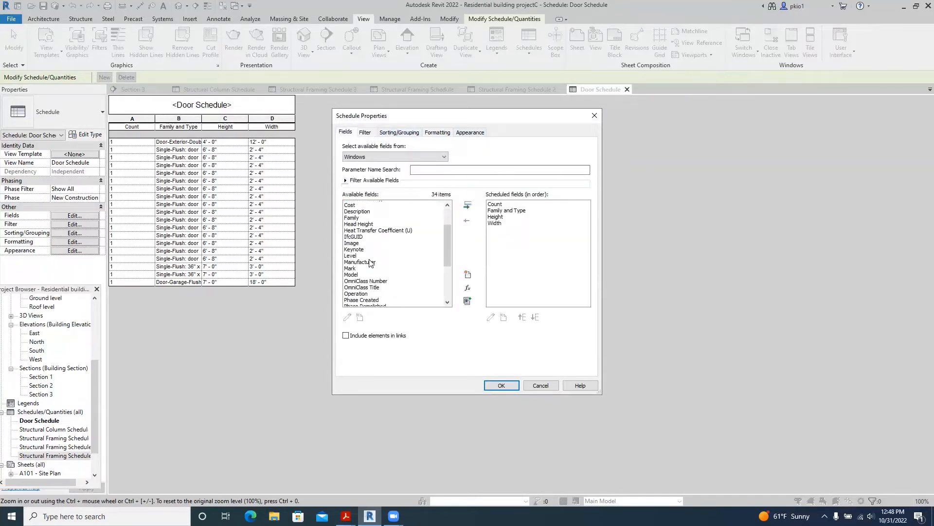
{"action": "left_click", "coordinate": [360, 280]}
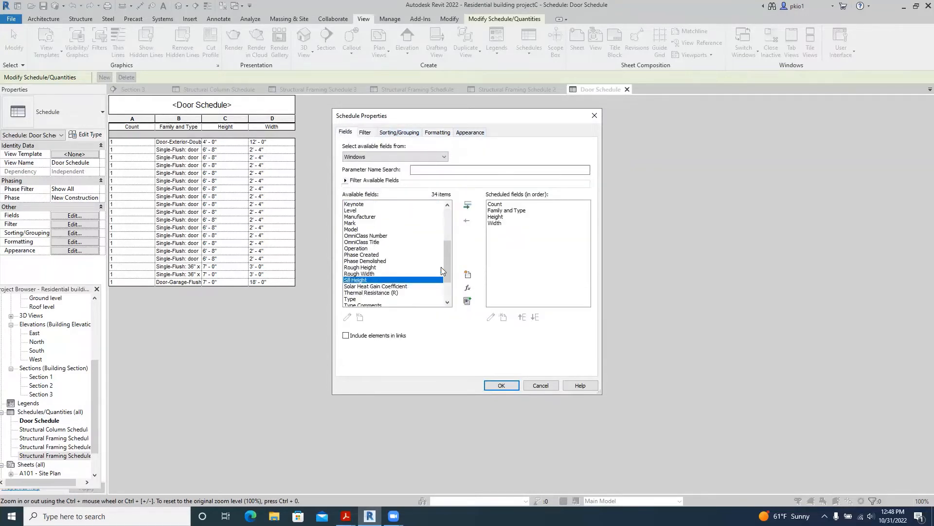
{"action": "left_click", "coordinate": [468, 207]}
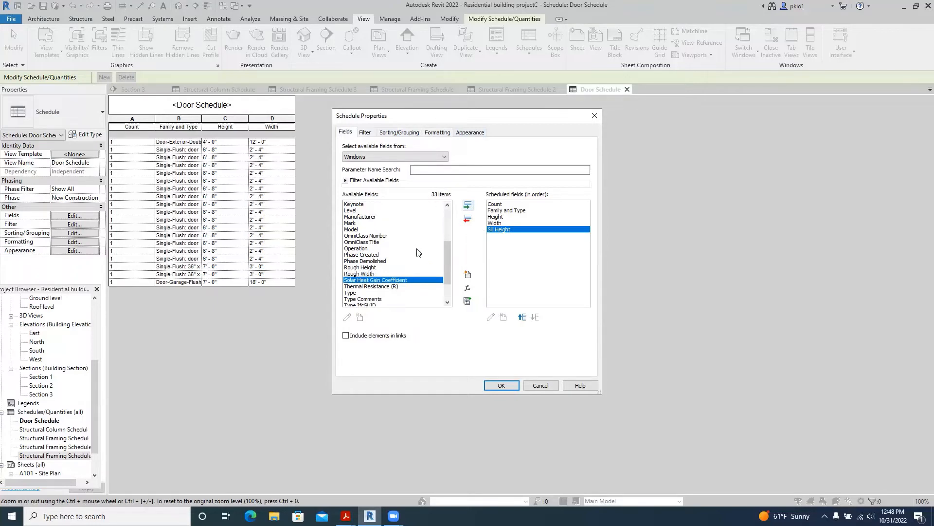
{"action": "scroll", "coordinate": [379, 265], "scroll_direction": "down", "scroll_amount": 2}
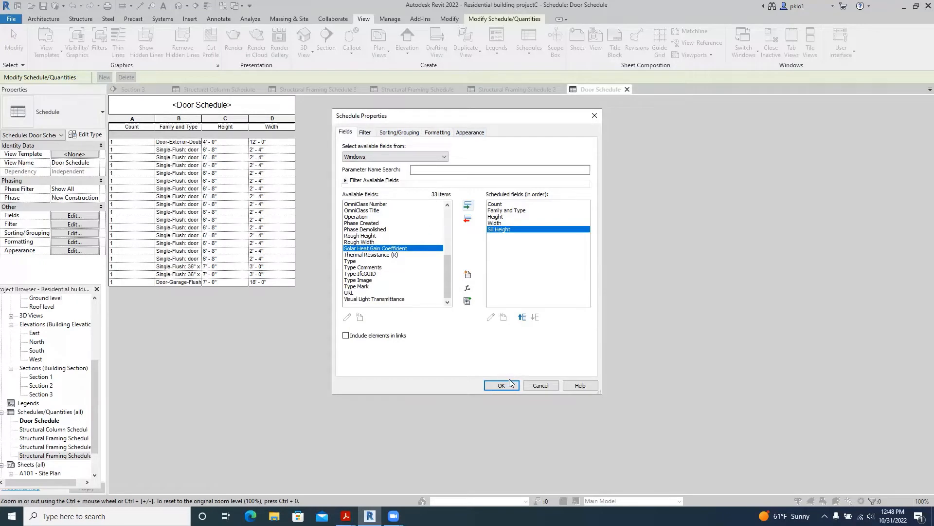
Enable grand totals with title, count, and totals for the window schedule and turn off itemizing every instance
{"action": "left_click", "coordinate": [412, 132]}
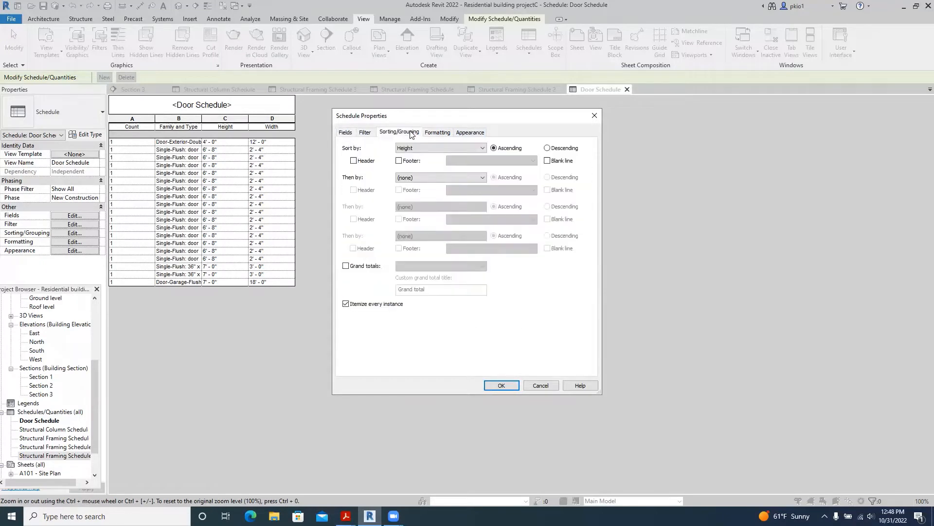
{"action": "left_click", "coordinate": [346, 266]}
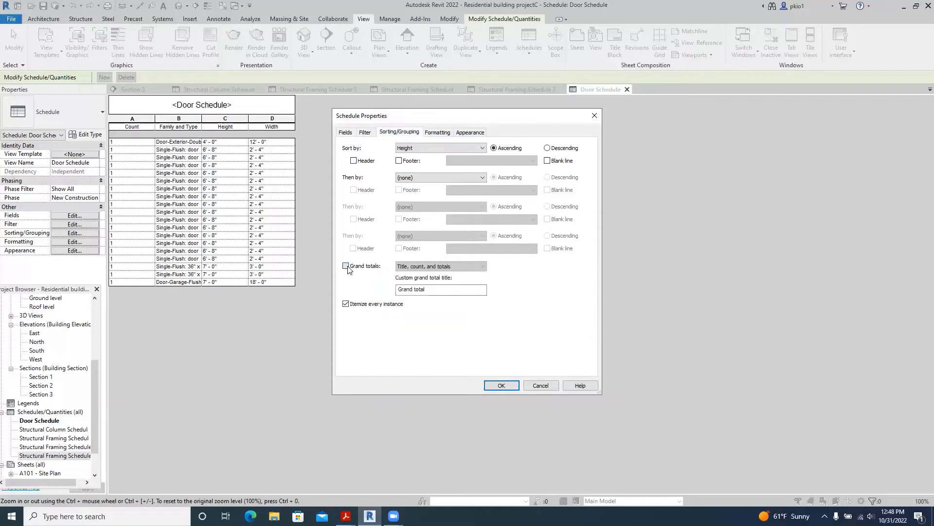
{"action": "left_click", "coordinate": [441, 266]}
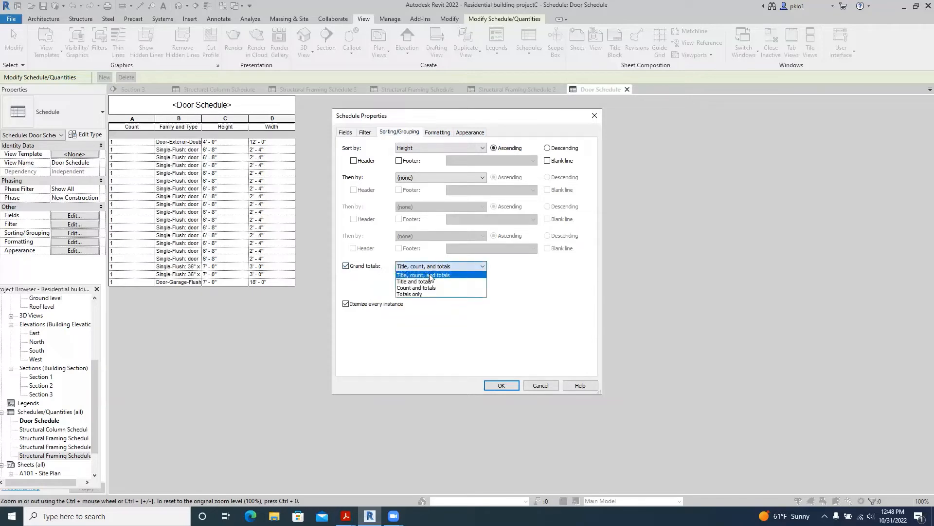
{"action": "left_click", "coordinate": [430, 275]}
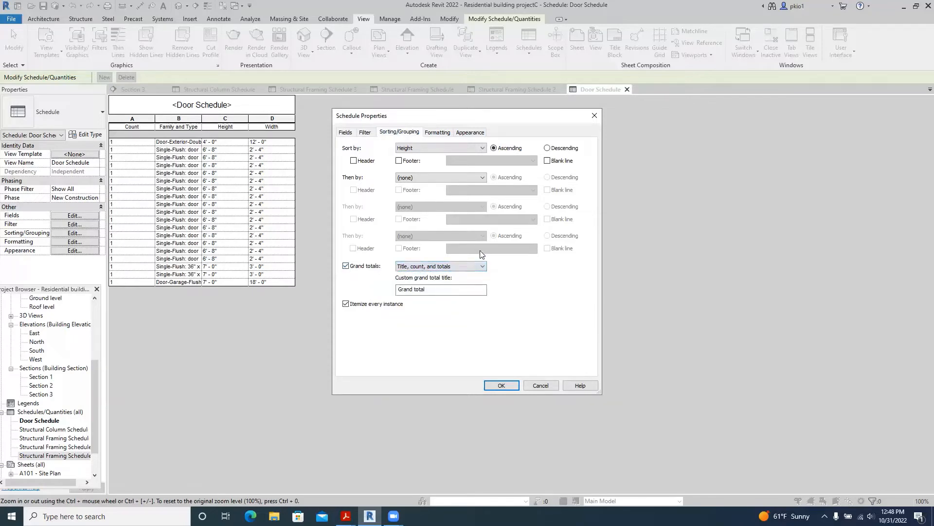
{"action": "left_click", "coordinate": [345, 304]}
Review the window schedule's formatting and appearance settings and generate the schedule
{"action": "left_click", "coordinate": [445, 133]}
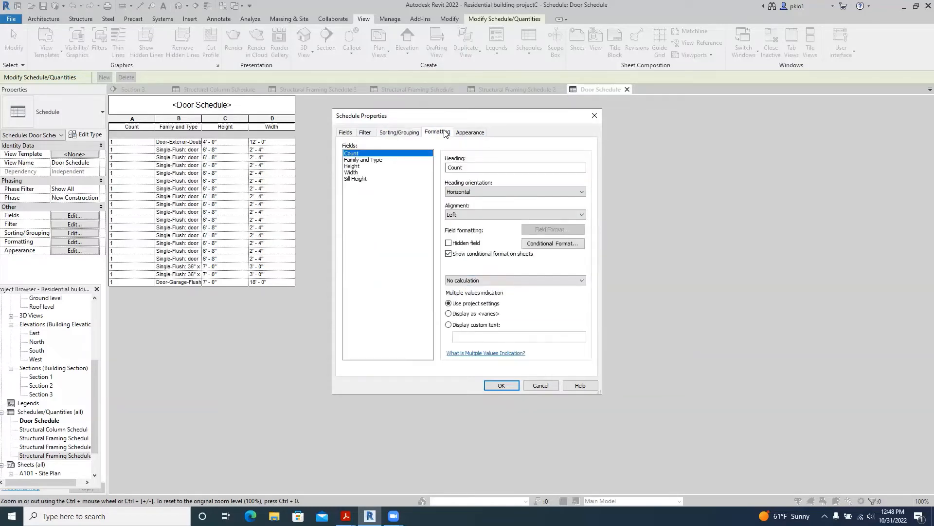
{"action": "left_click", "coordinate": [471, 133]}
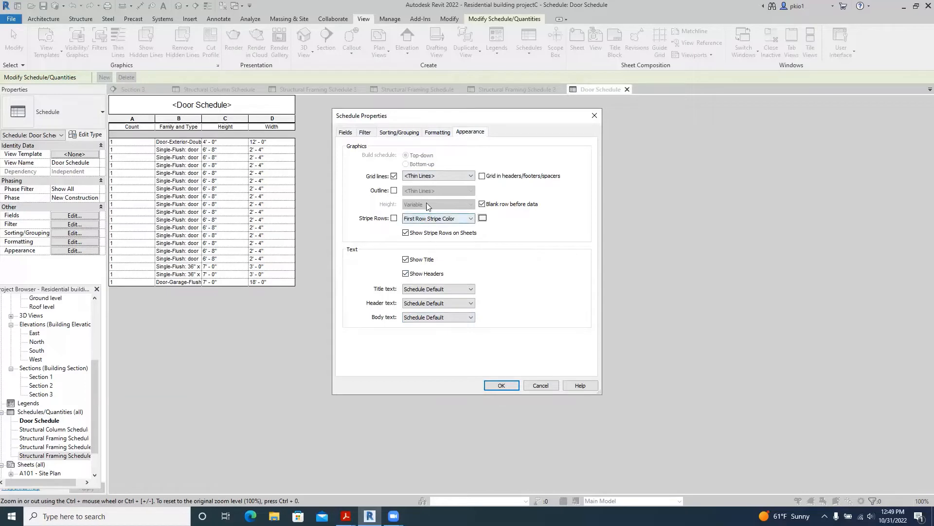
{"action": "left_click", "coordinate": [501, 386]}
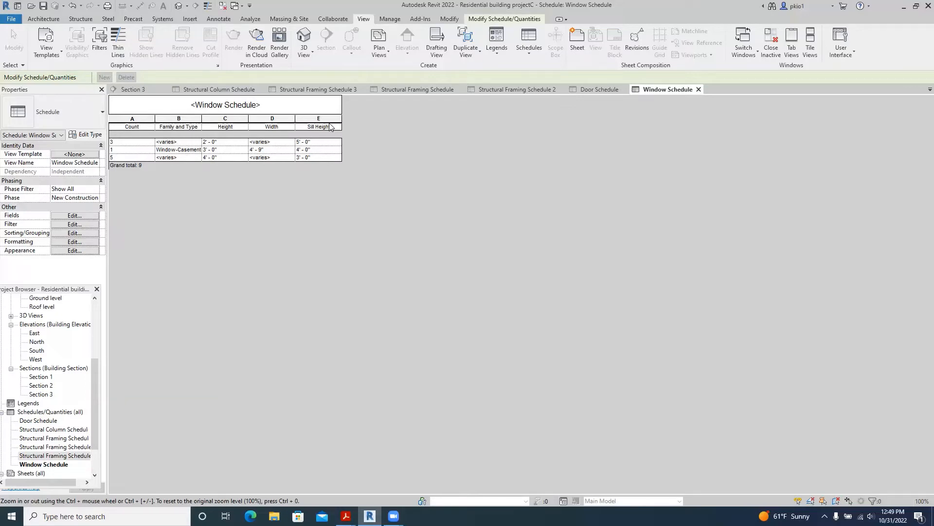
Open the default 3D view and examine the front of the house up close
{"action": "left_click", "coordinate": [305, 41]}
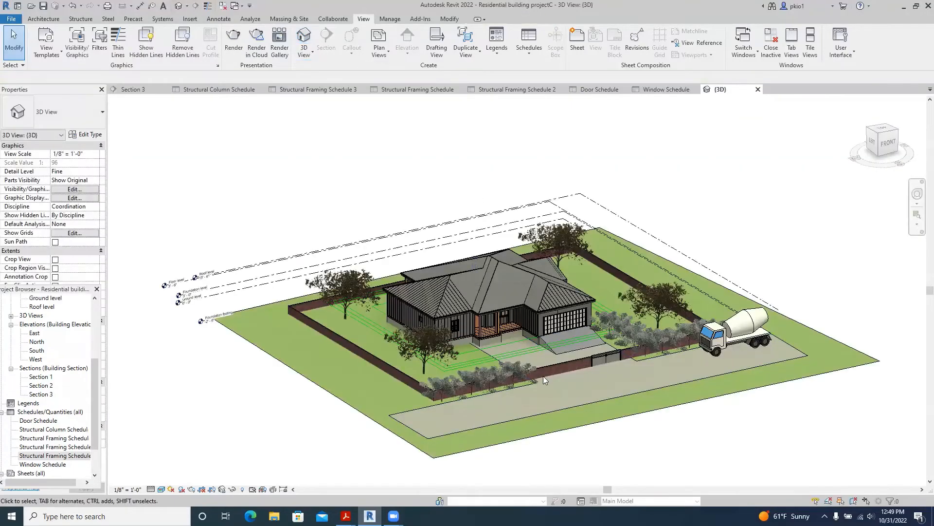
{"action": "scroll", "coordinate": [532, 345], "scroll_direction": "up", "scroll_amount": 4}
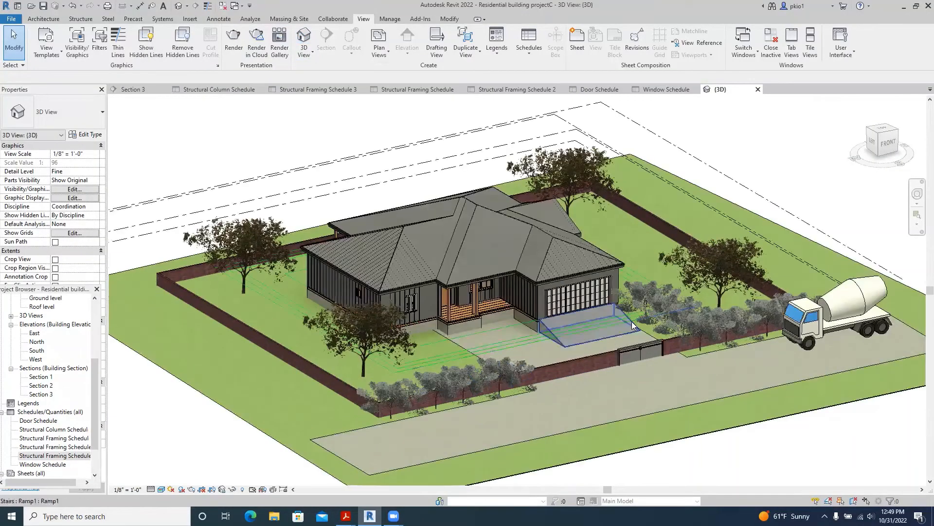
{"action": "scroll", "coordinate": [632, 325], "scroll_direction": "up", "scroll_amount": 2}
{"action": "scroll", "coordinate": [632, 326], "scroll_direction": "up", "scroll_amount": 1}
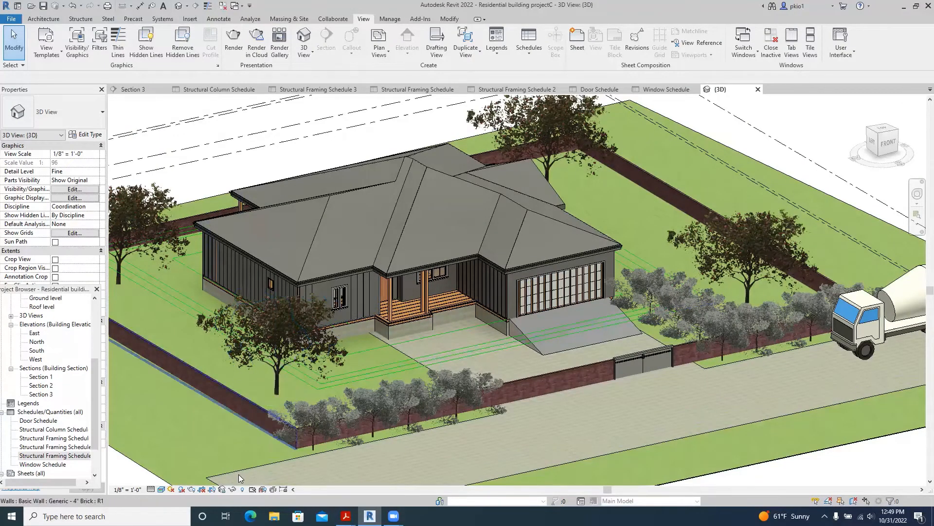
Set the 3D view's visual style to Realistic and place a perspective camera on the street beside the concrete truck, aimed at the house
{"action": "left_click", "coordinate": [161, 489]}
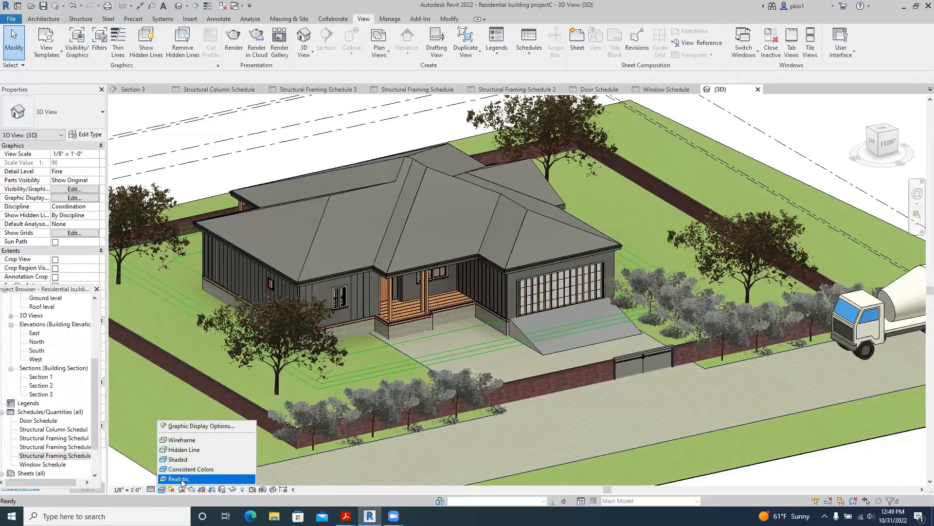
{"action": "left_click", "coordinate": [181, 480]}
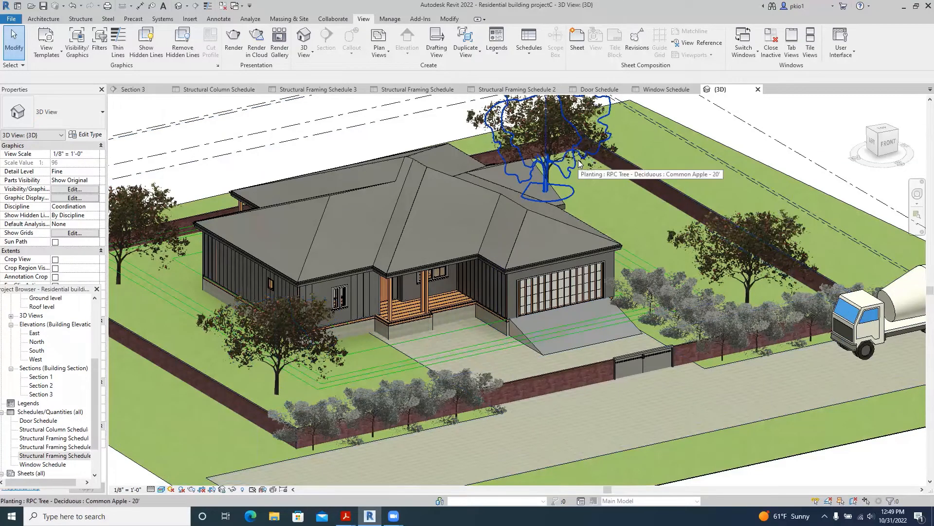
{"action": "left_click", "coordinate": [311, 56]}
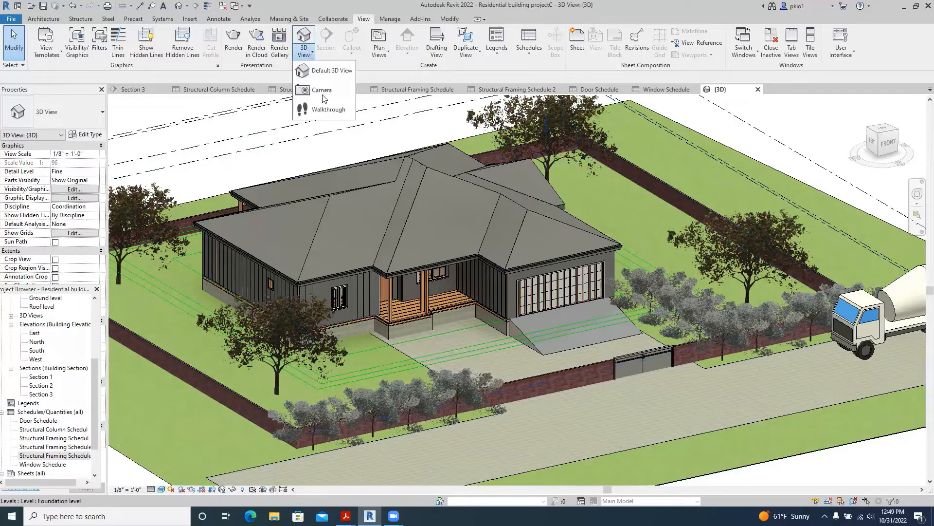
{"action": "left_click", "coordinate": [308, 55]}
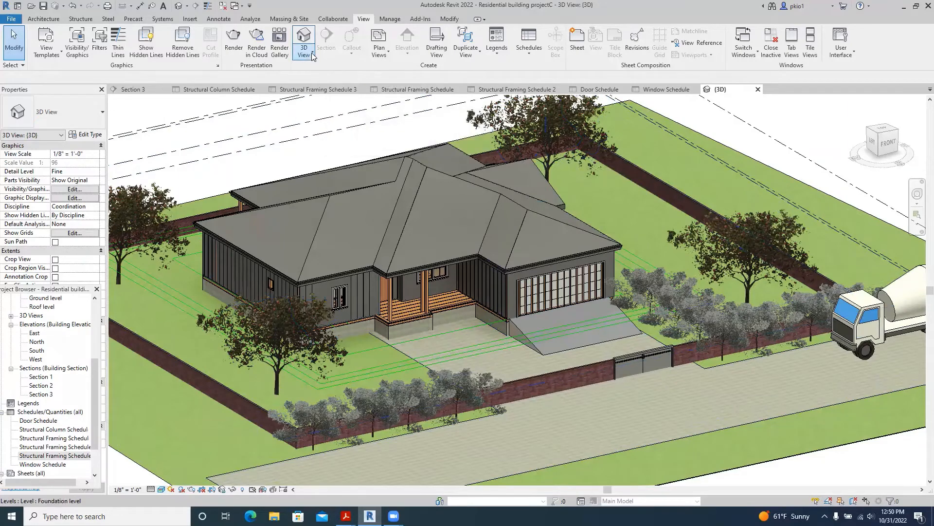
{"action": "left_click", "coordinate": [312, 55]}
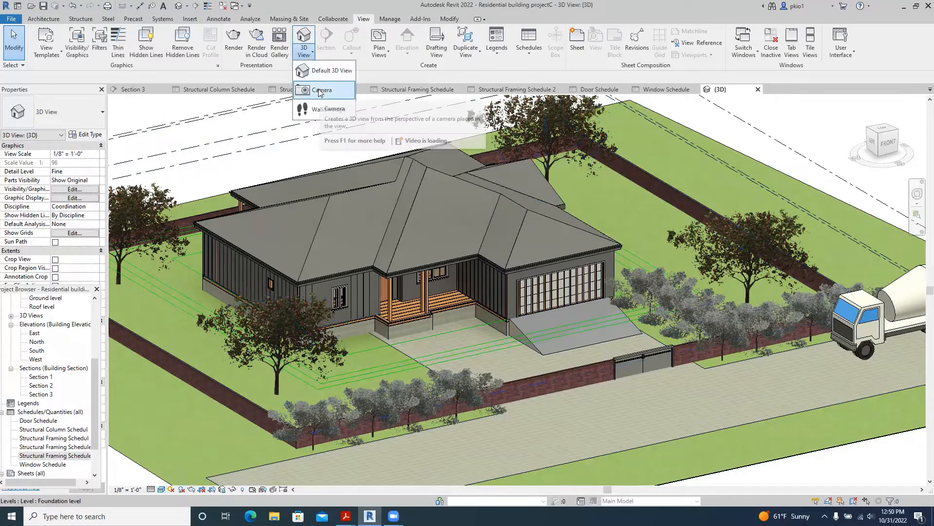
{"action": "left_click", "coordinate": [318, 89]}
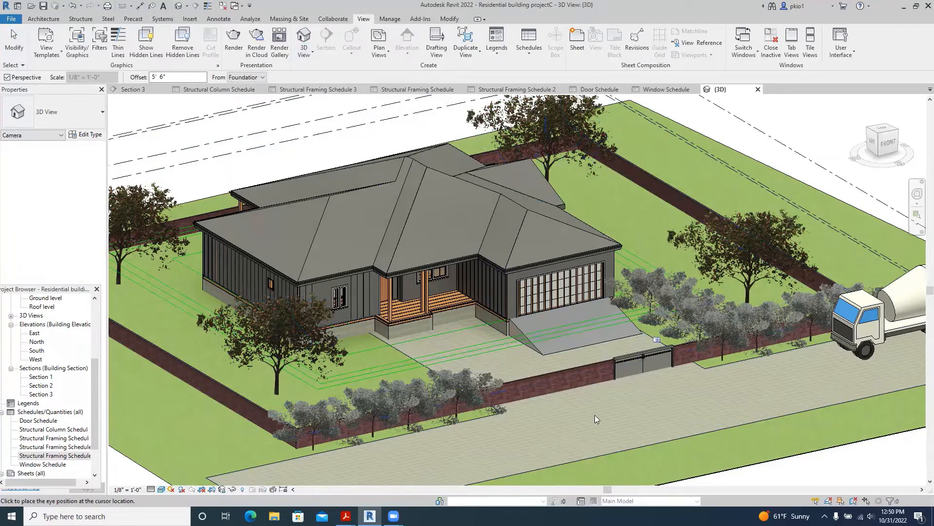
{"action": "scroll", "coordinate": [608, 414], "scroll_direction": "down", "scroll_amount": 3}
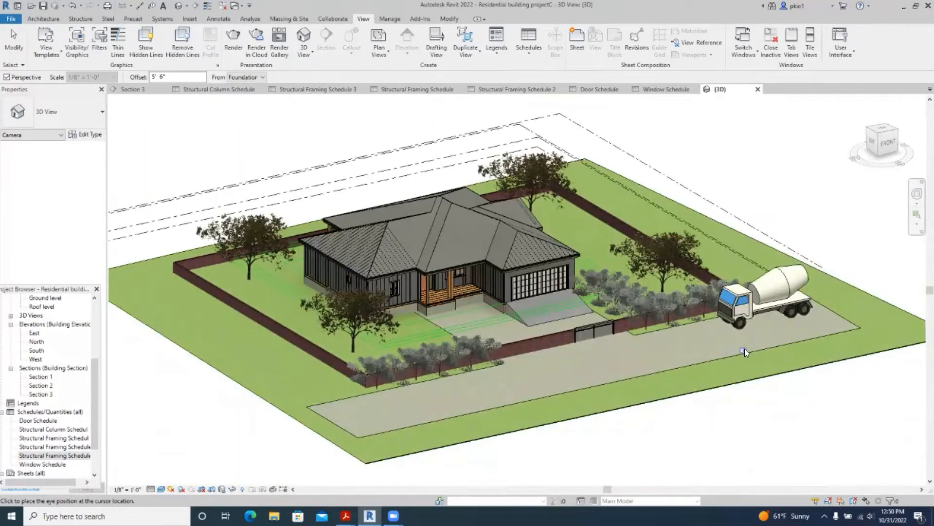
{"action": "left_click", "coordinate": [745, 347]}
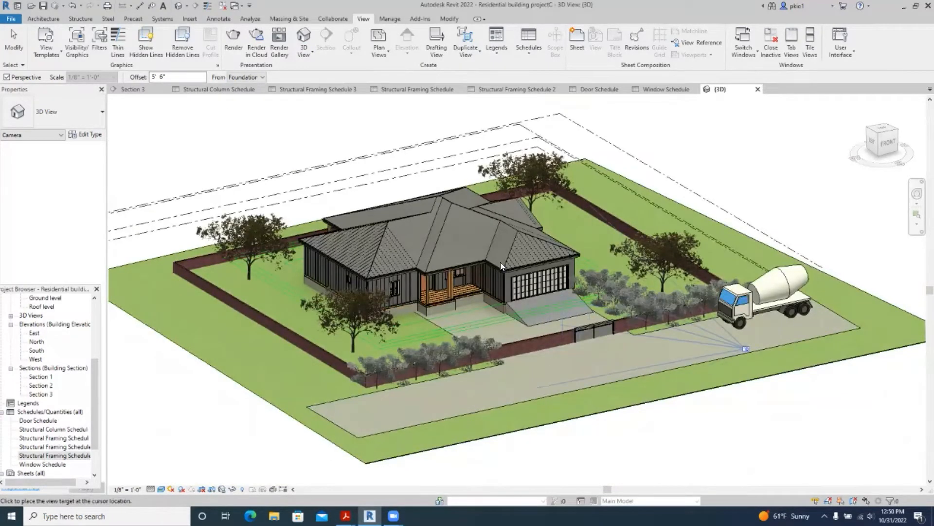
{"action": "left_click", "coordinate": [428, 226]}
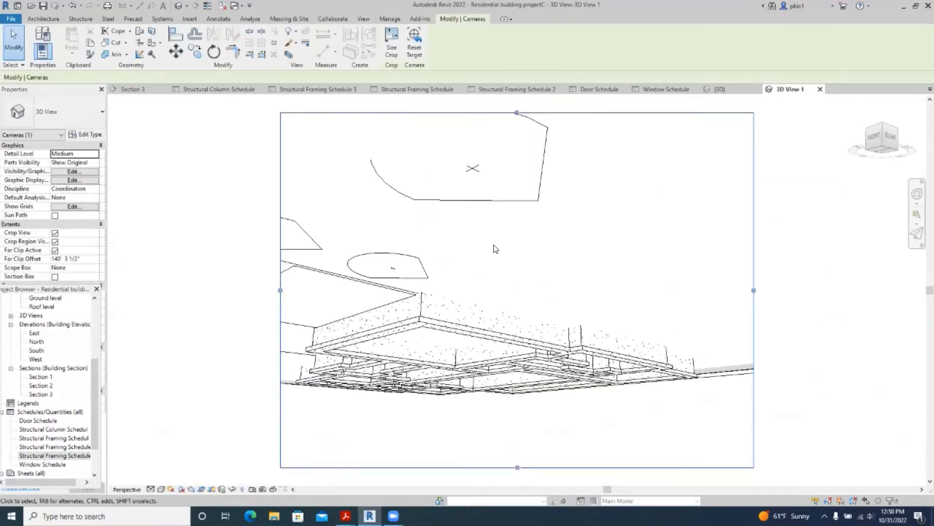
Enlarge the new camera view's crop region upward and to both sides
{"action": "scroll", "coordinate": [492, 260], "scroll_direction": "down", "scroll_amount": 2}
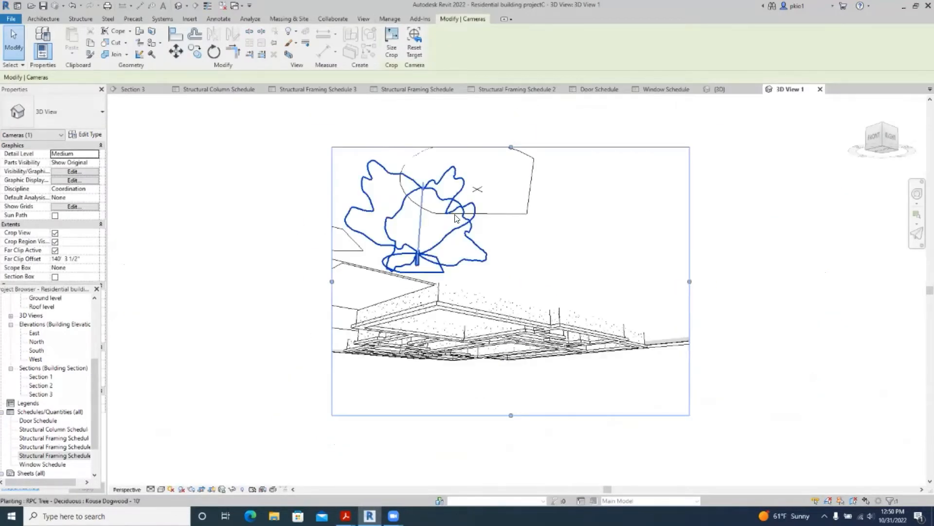
{"action": "left_click_drag", "start_coordinate": [511, 146], "coordinate": [505, 111]}
{"action": "left_click_drag", "start_coordinate": [332, 263], "coordinate": [254, 264]}
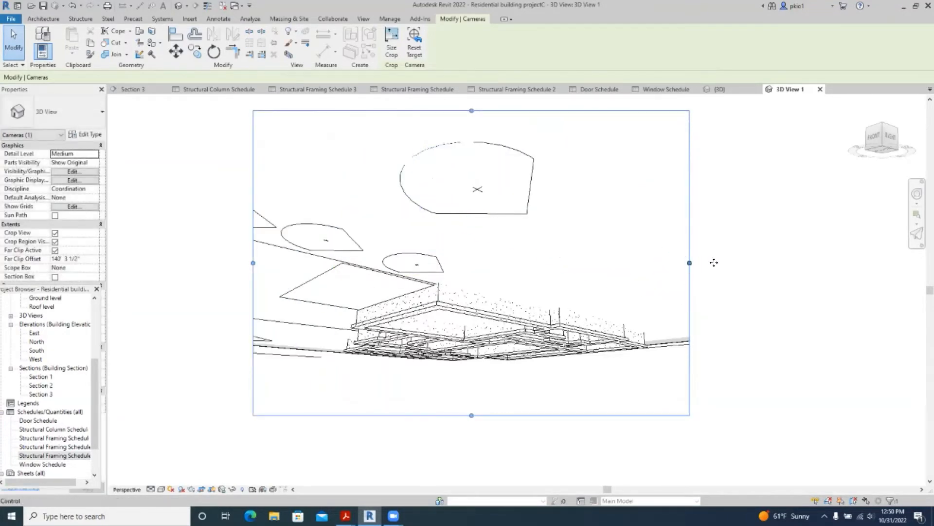
{"action": "left_click_drag", "start_coordinate": [714, 262], "coordinate": [745, 263]}
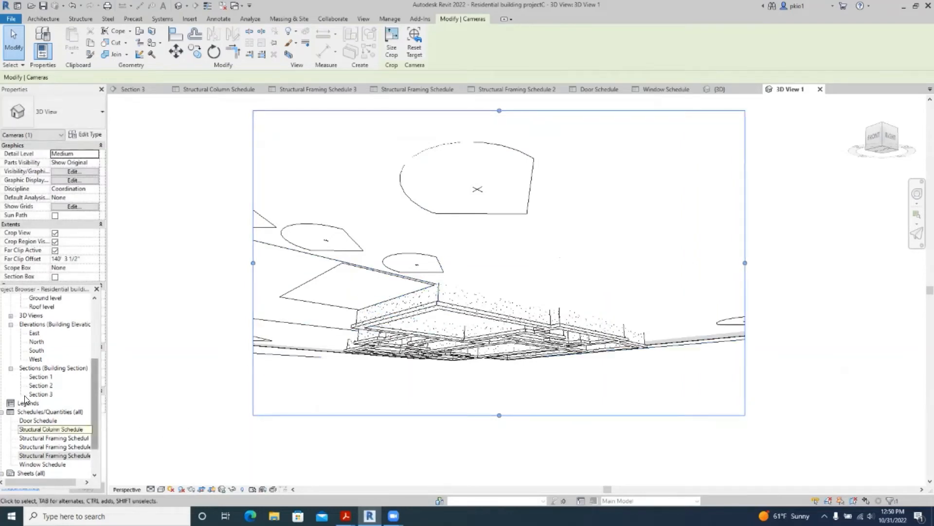
In the East elevation, raise the camera's eye point above ground and move it farther from the house, behind the concrete truck
{"action": "scroll", "coordinate": [24, 393], "scroll_direction": "down", "scroll_amount": 2}
{"action": "scroll", "coordinate": [31, 323], "scroll_direction": "up", "scroll_amount": 1}
{"action": "double_click", "coordinate": [31, 322]}
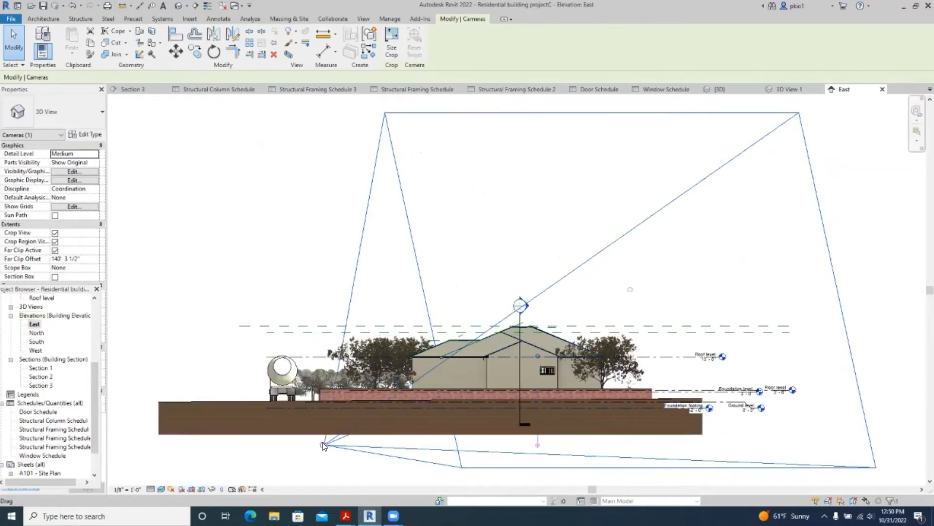
{"action": "left_click_drag", "start_coordinate": [322, 445], "coordinate": [237, 358]}
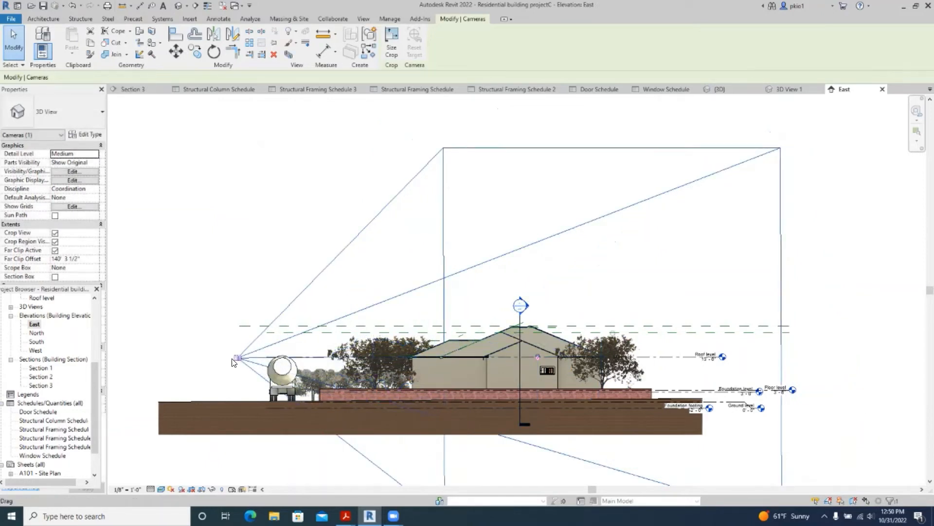
{"action": "left_click_drag", "start_coordinate": [237, 360], "coordinate": [235, 376]}
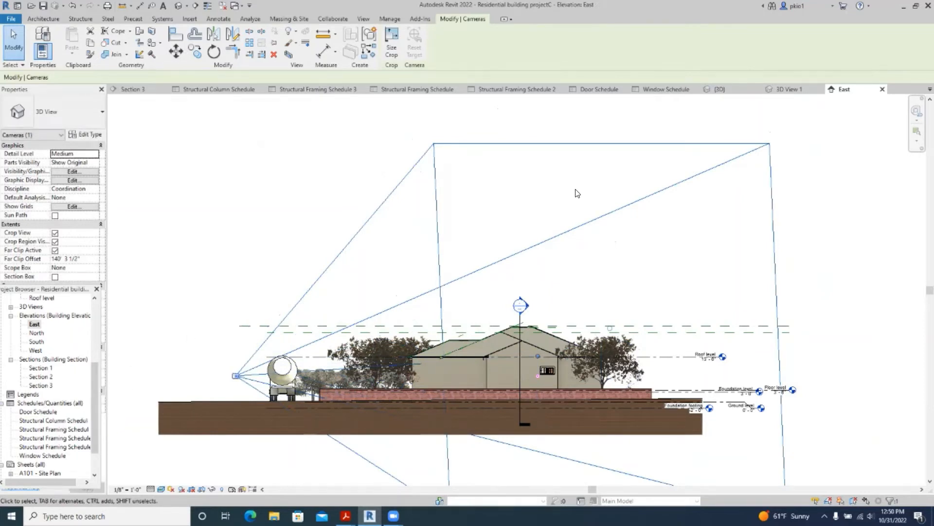
Close all the open window, door, structural framing and structural column schedule views
{"action": "left_click", "coordinate": [695, 89]}
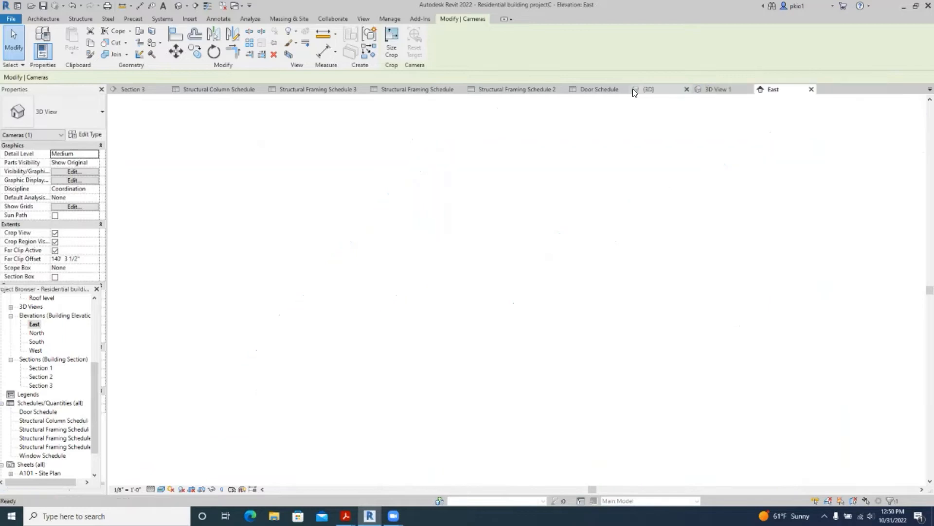
{"action": "left_click", "coordinate": [628, 89]}
{"action": "left_click", "coordinate": [562, 89]}
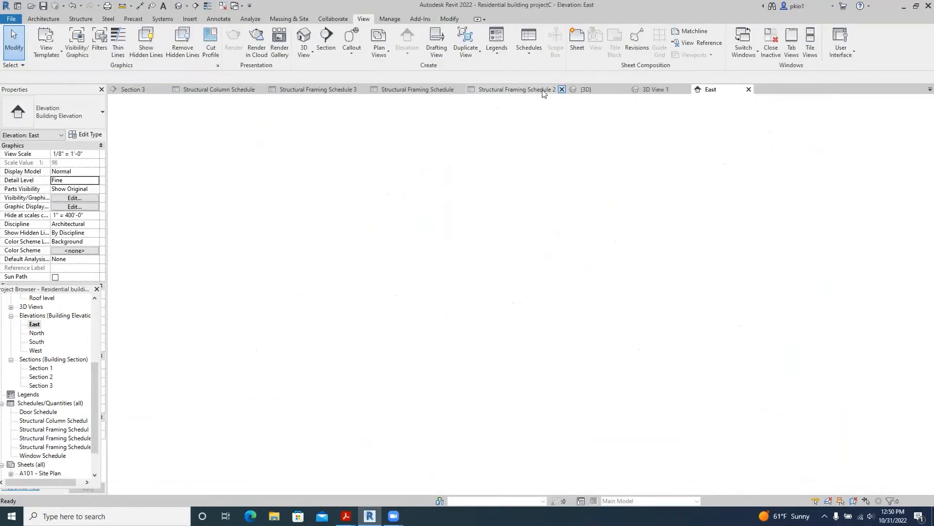
{"action": "left_click", "coordinate": [460, 90]}
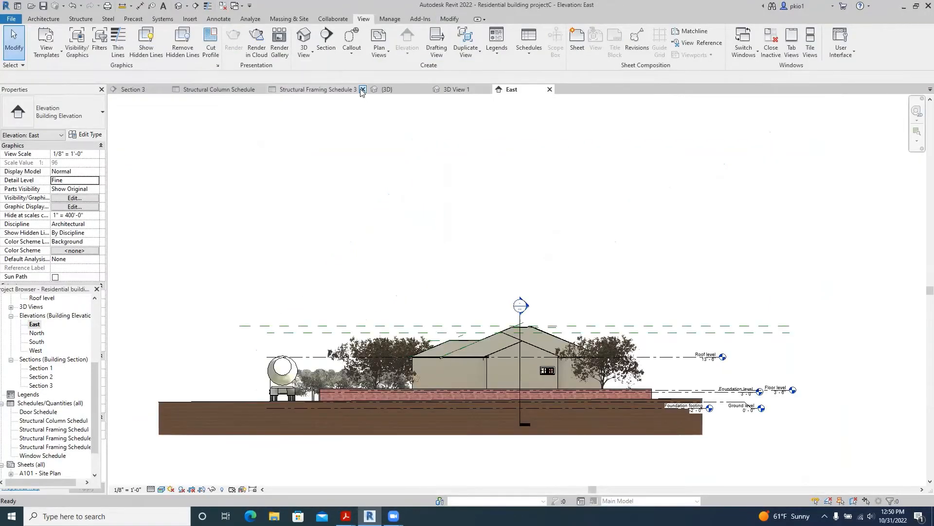
{"action": "left_click", "coordinate": [364, 89]}
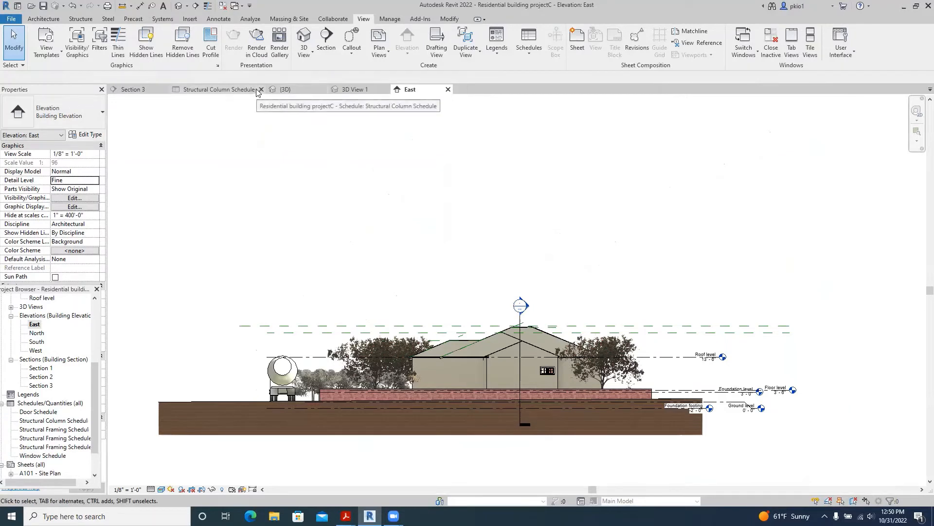
{"action": "left_click", "coordinate": [257, 90]}
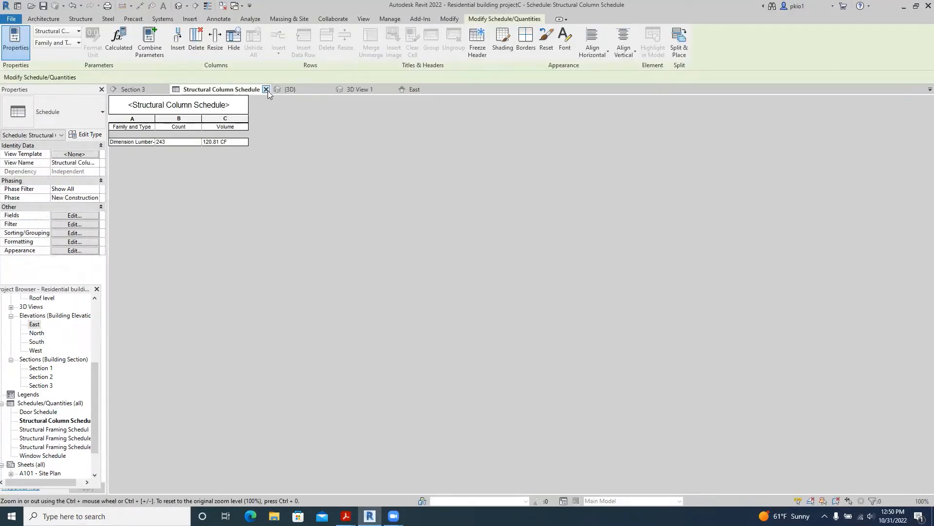
{"action": "left_click", "coordinate": [266, 90]}
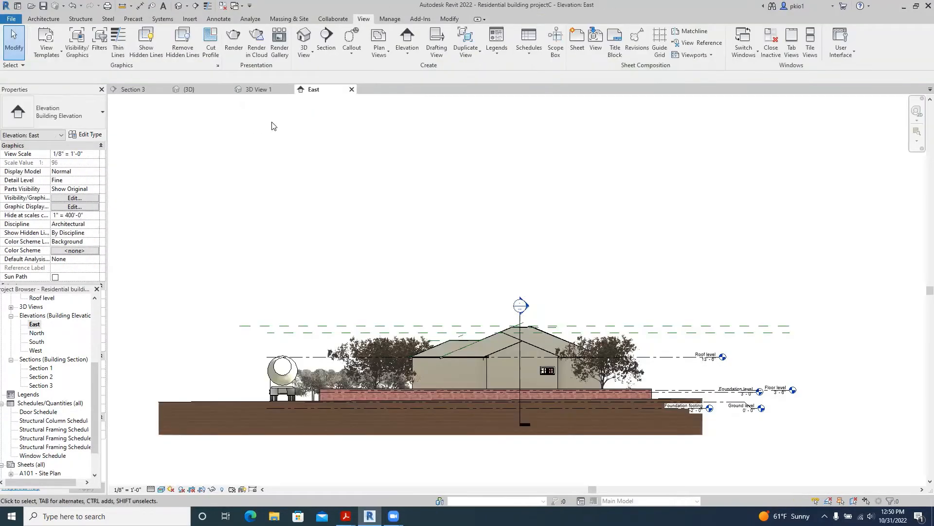
Extend the crop region of 3D View 1 on all four sides to widen the perspective
{"action": "left_click", "coordinate": [262, 88]}
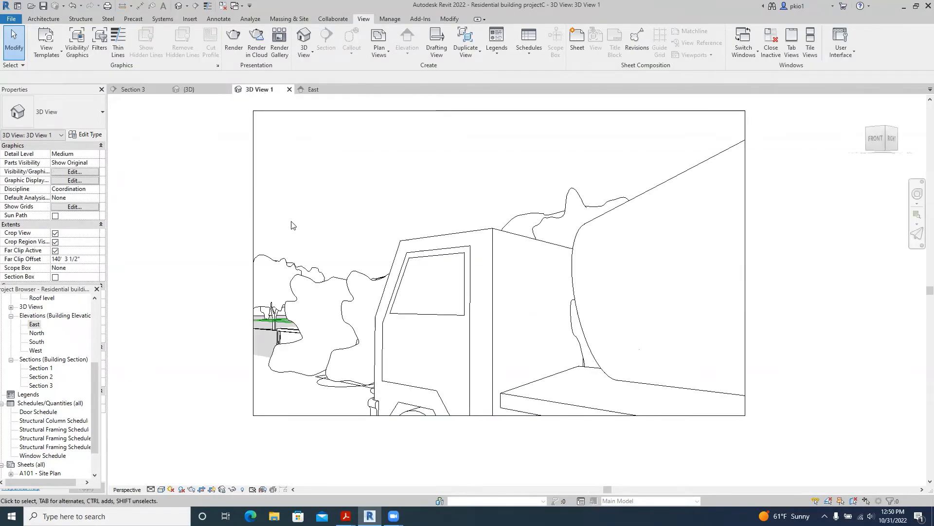
{"action": "scroll", "coordinate": [291, 225], "scroll_direction": "down", "scroll_amount": 3}
{"action": "left_click", "coordinate": [314, 159]}
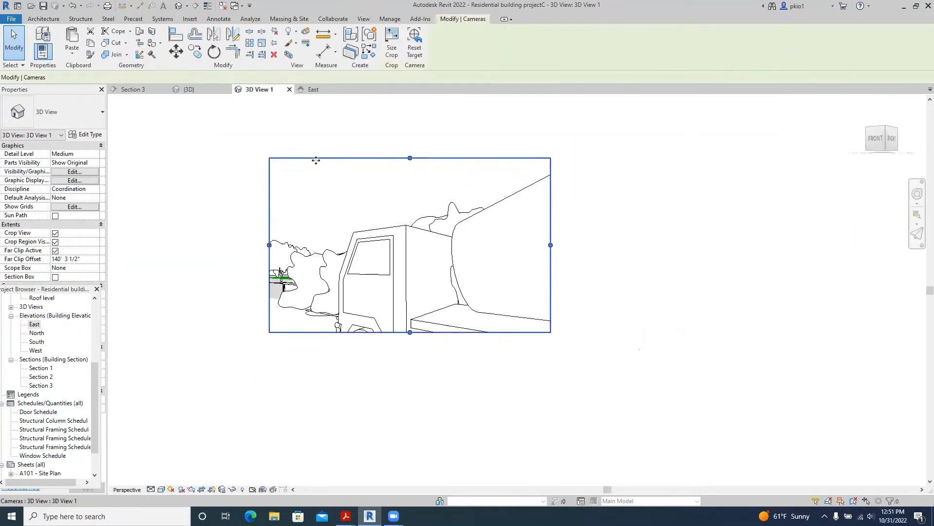
{"action": "left_click_drag", "start_coordinate": [408, 154], "coordinate": [408, 111]}
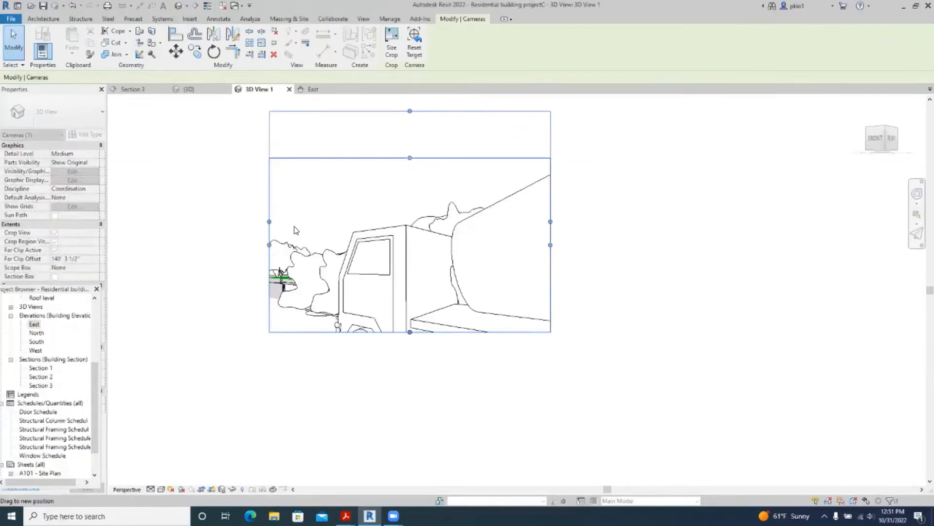
{"action": "left_click_drag", "start_coordinate": [270, 223], "coordinate": [150, 222]}
{"action": "left_click_drag", "start_coordinate": [355, 334], "coordinate": [351, 455]}
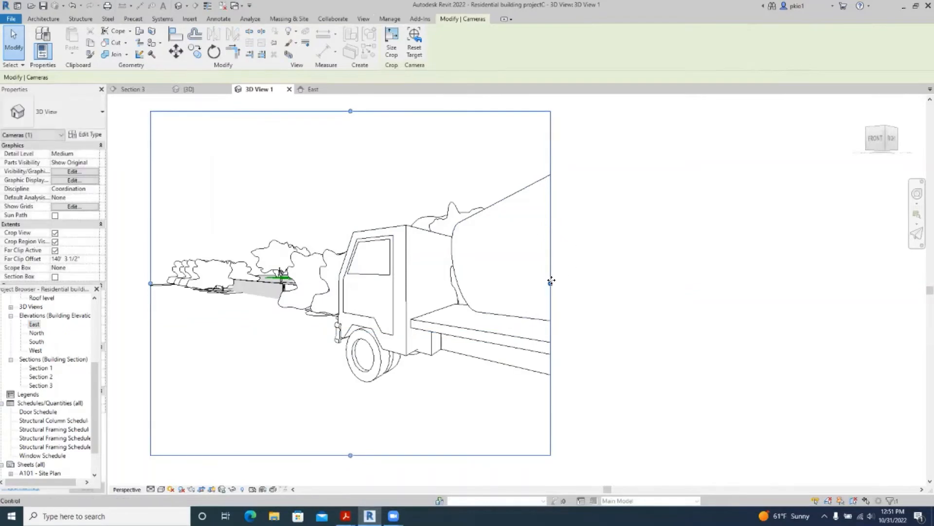
{"action": "left_click_drag", "start_coordinate": [551, 283], "coordinate": [849, 275]}
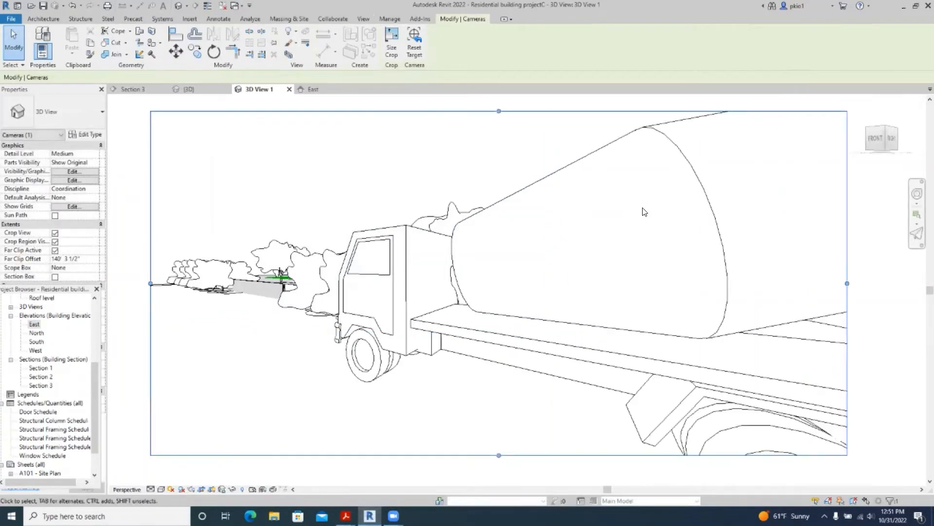
{"action": "key", "text": "Escape"}
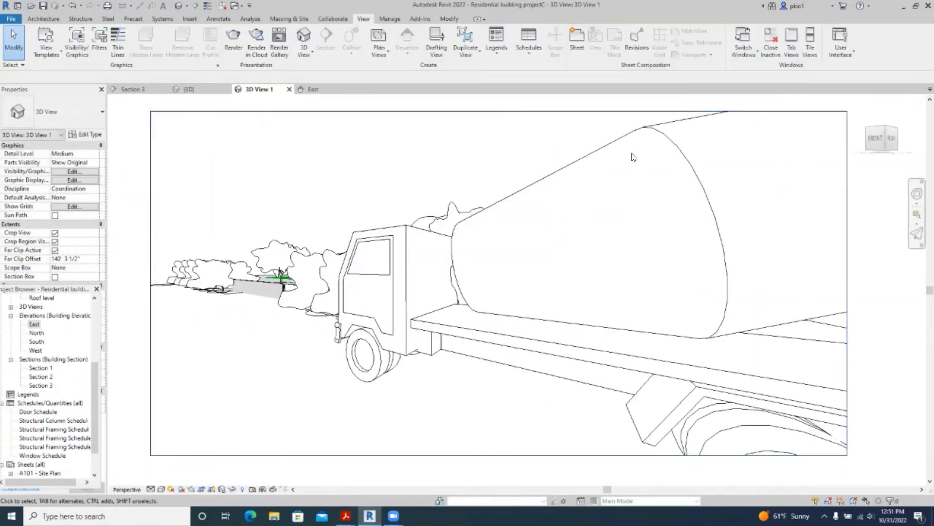
Hide the concrete truck element in the camera view
{"action": "left_click", "coordinate": [407, 247]}
{"action": "left_click", "coordinate": [406, 232]}
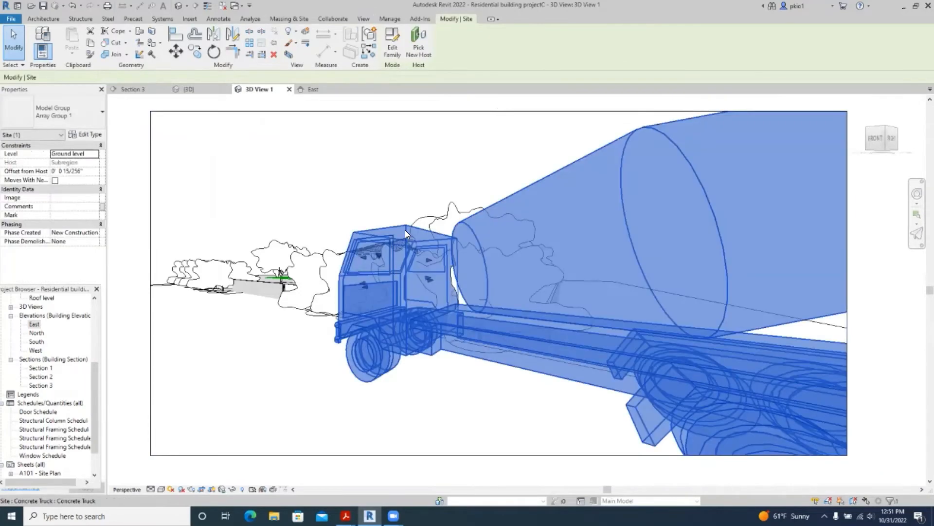
{"action": "right_click", "coordinate": [405, 230]}
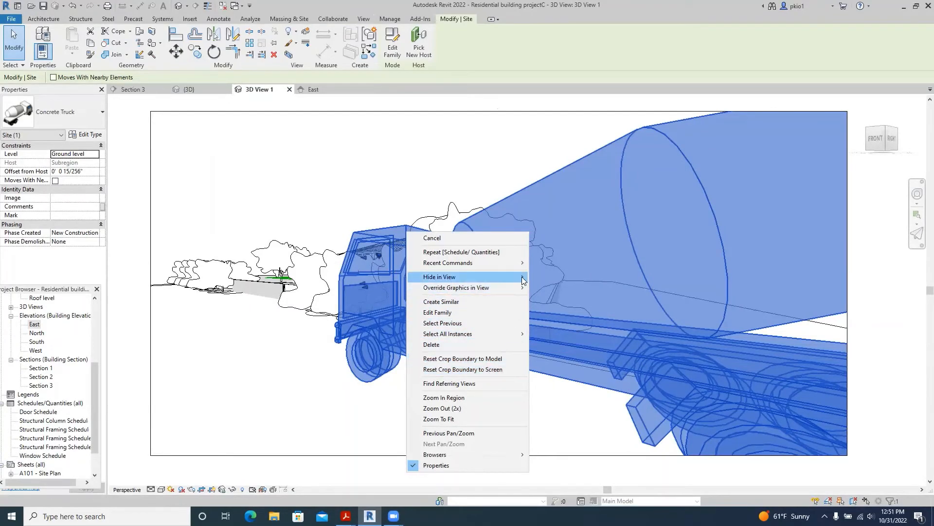
{"action": "left_click", "coordinate": [547, 277]}
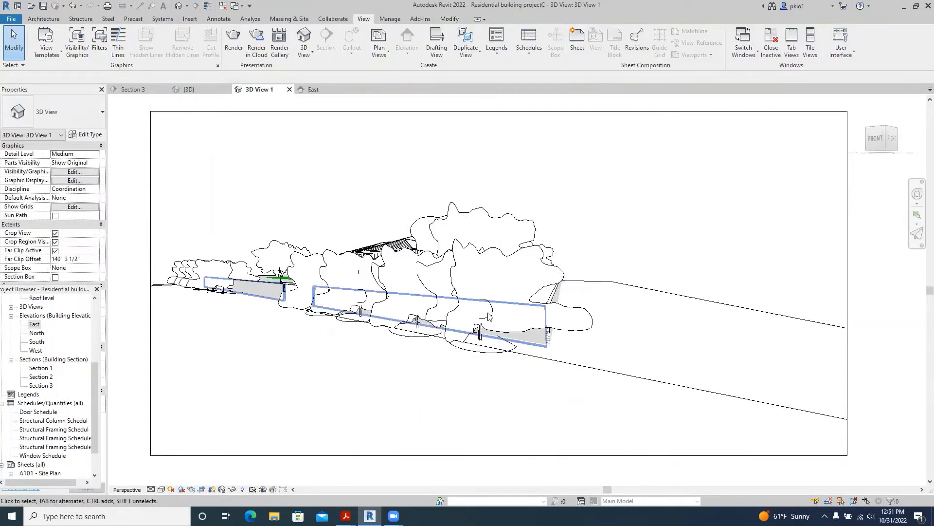
{"action": "left_click", "coordinate": [451, 224]}
{"action": "right_click", "coordinate": [451, 224]}
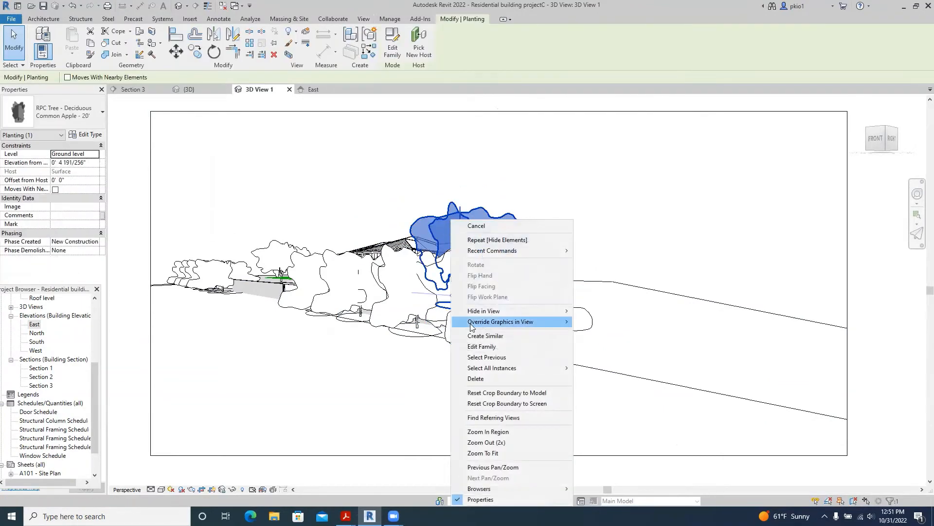
{"action": "mouse_move", "coordinate": [472, 327]}
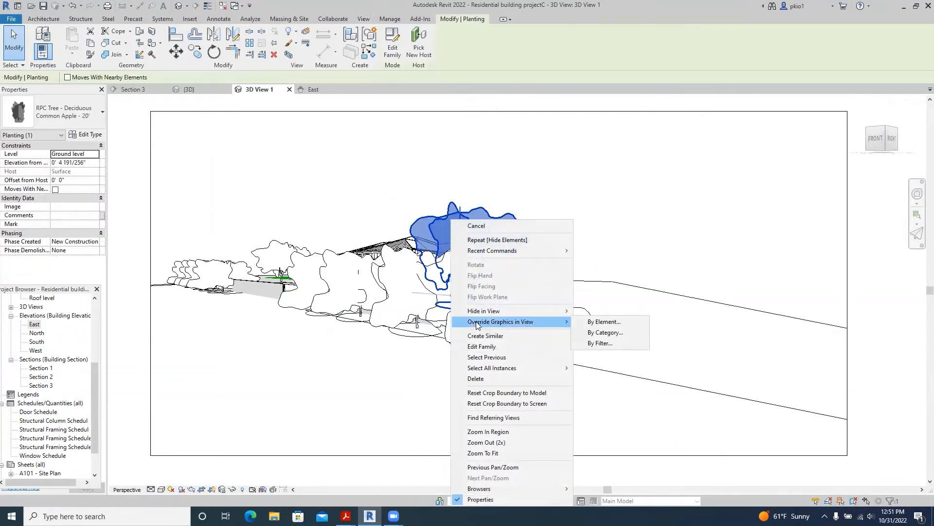
{"action": "left_click", "coordinate": [604, 322]}
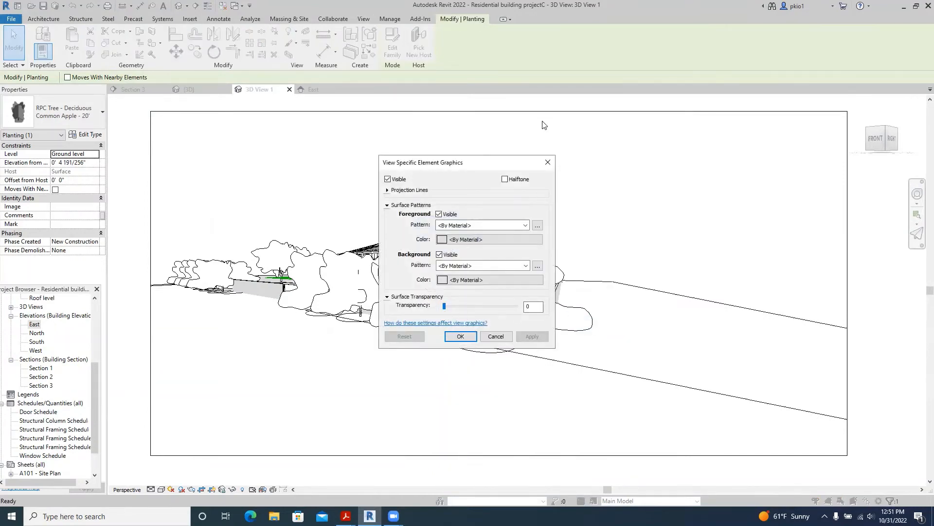
{"action": "left_click", "coordinate": [549, 162]}
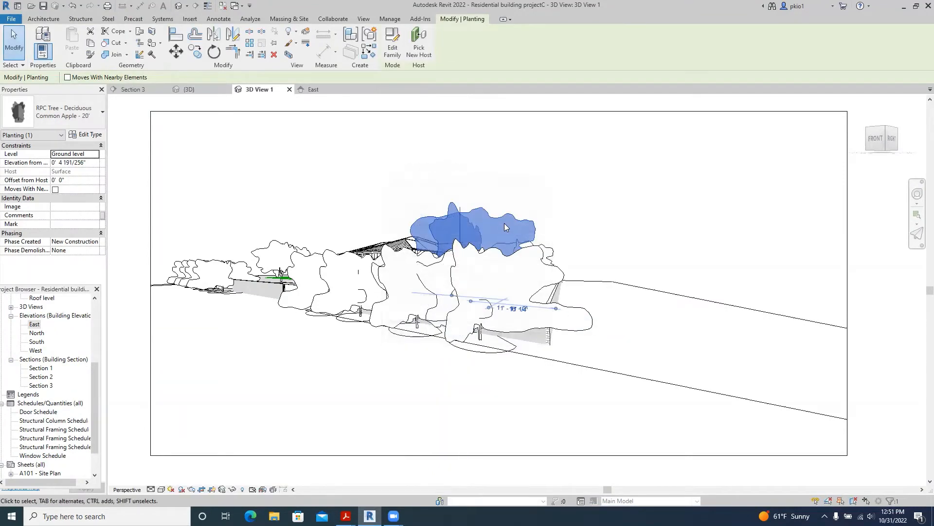
Hide the Kousa Dogwood tree nearest the camera in 3D View 1
{"action": "right_click", "coordinate": [500, 270]}
{"action": "mouse_move", "coordinate": [595, 312]}
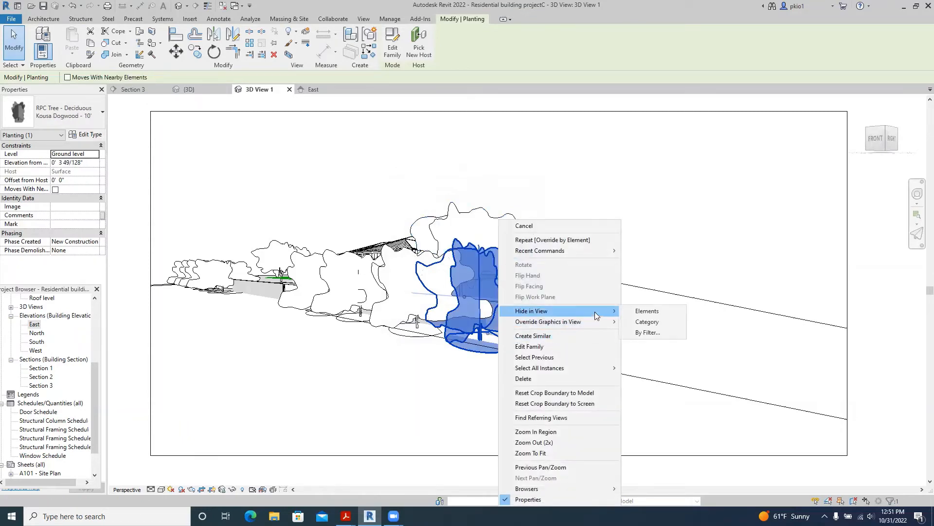
{"action": "left_click", "coordinate": [640, 314]}
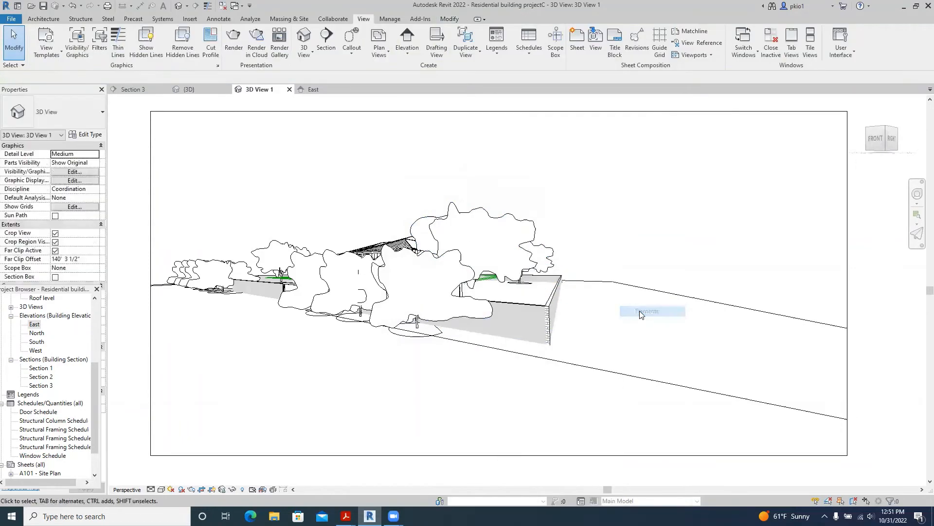
Delete the remaining Kousa Dogwood trees in front of the boundary wall that block the view of the house
{"action": "left_click", "coordinate": [395, 270]}
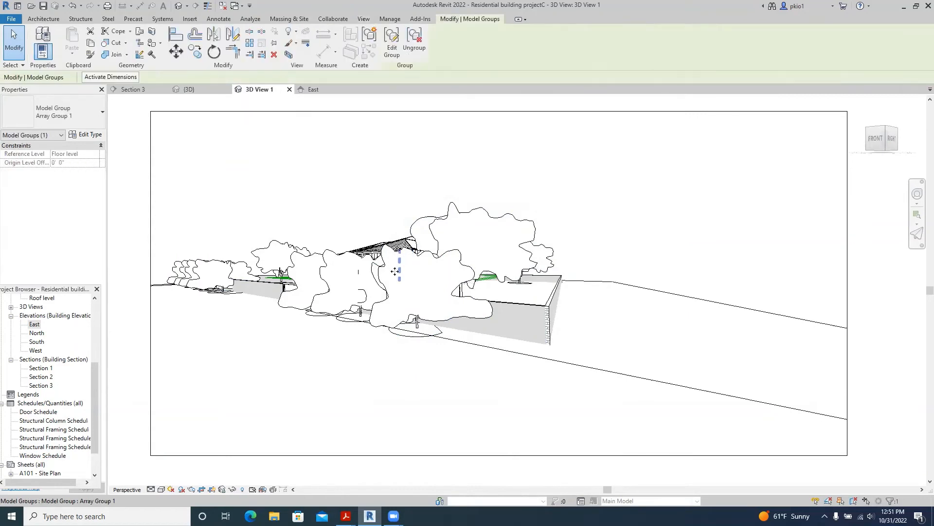
{"action": "left_click", "coordinate": [462, 268]}
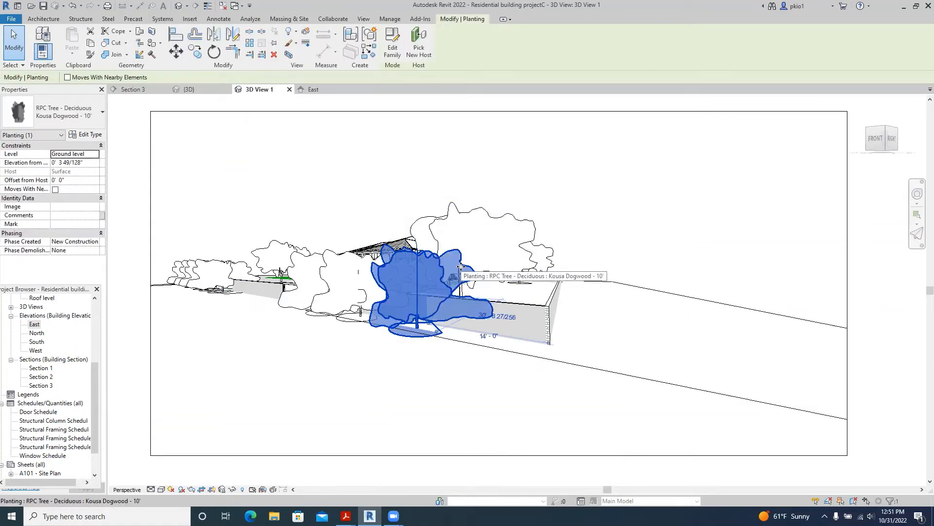
{"action": "key", "text": "Delete"}
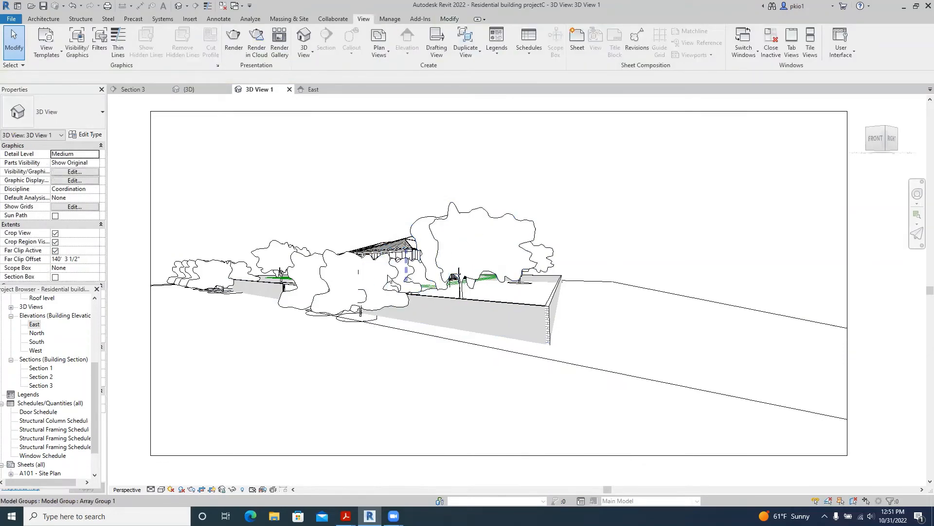
{"action": "left_click", "coordinate": [314, 268]}
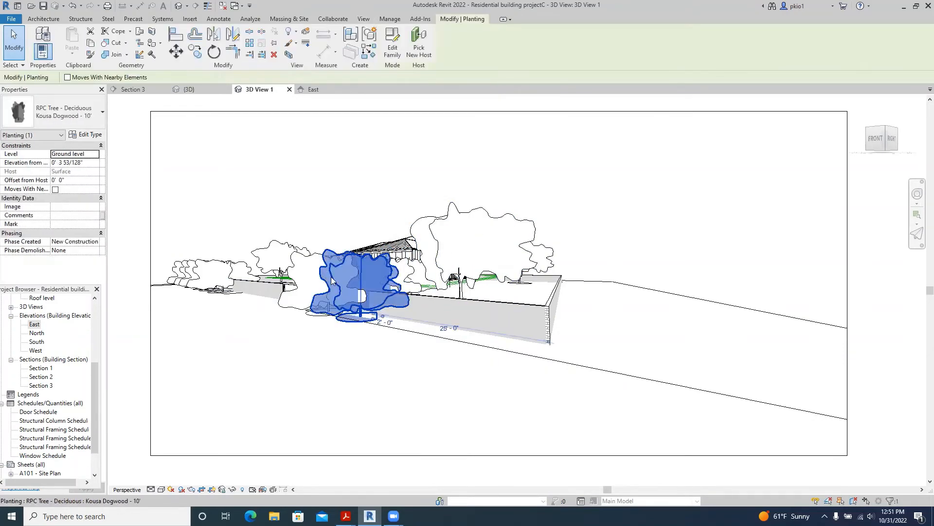
{"action": "key", "text": "Escape"}
{"action": "left_click", "coordinate": [313, 268]}
{"action": "key", "text": "Delete"}
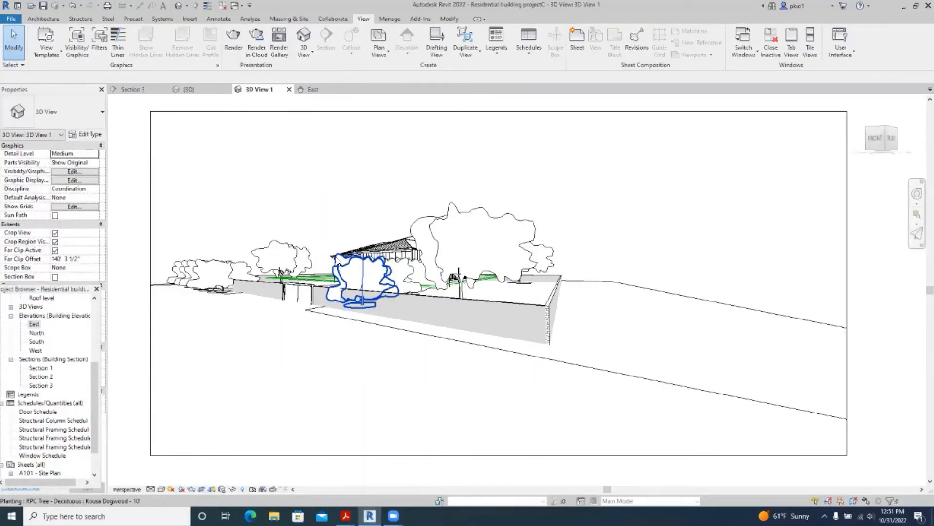
Duplicate the type of the three Kousa Dogwood trees behind the wall as Kousa Dogwood - 10' 2 with a height of 3'
{"action": "left_click", "coordinate": [390, 273]}
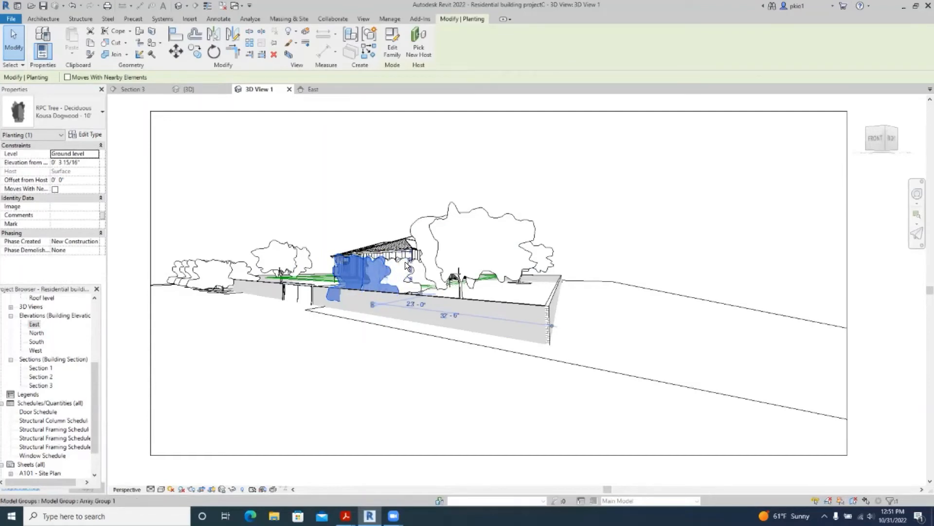
{"action": "scroll", "coordinate": [412, 269], "scroll_direction": "up", "scroll_amount": 5}
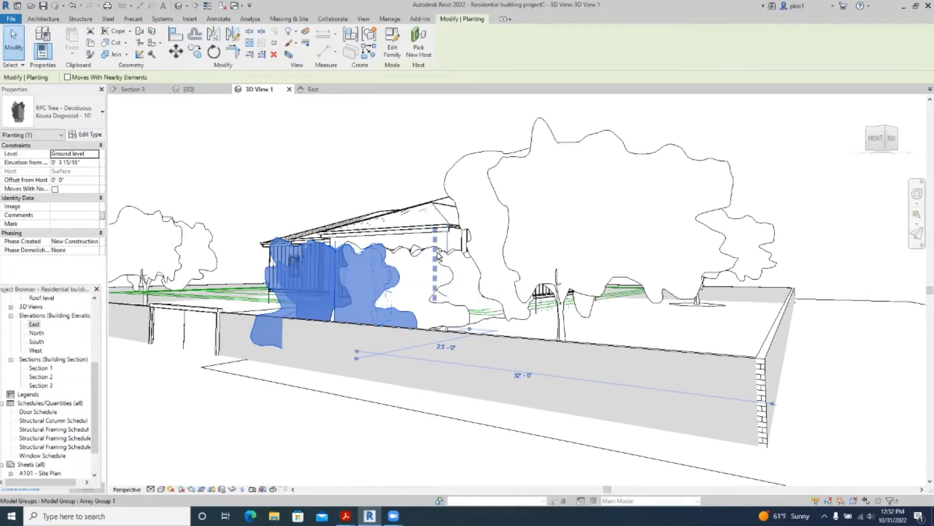
{"action": "left_click", "coordinate": [454, 261], "text": "ctrl"}
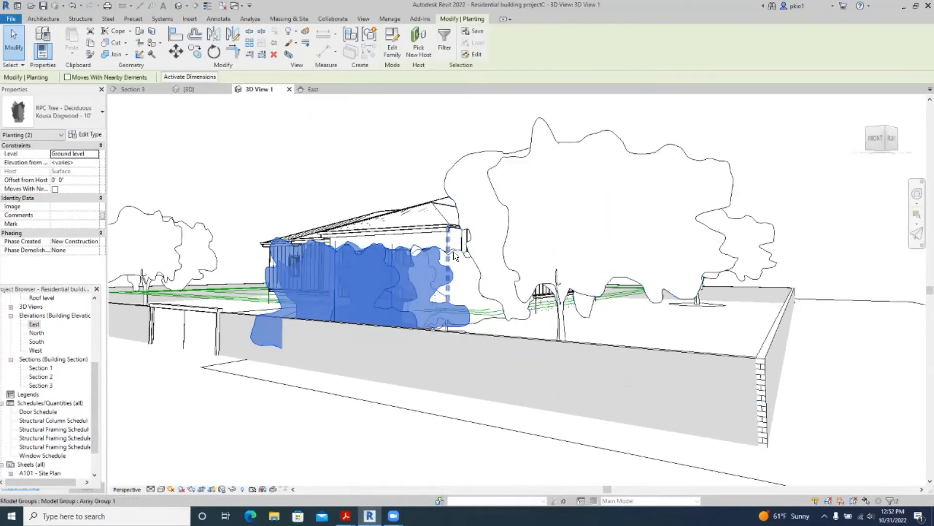
{"action": "left_click", "coordinate": [460, 252], "text": "ctrl"}
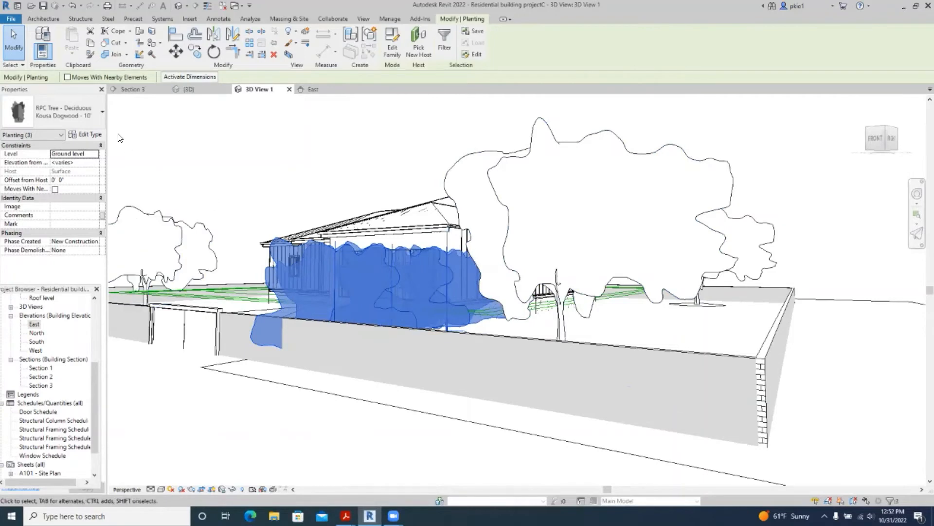
{"action": "left_click", "coordinate": [81, 134]}
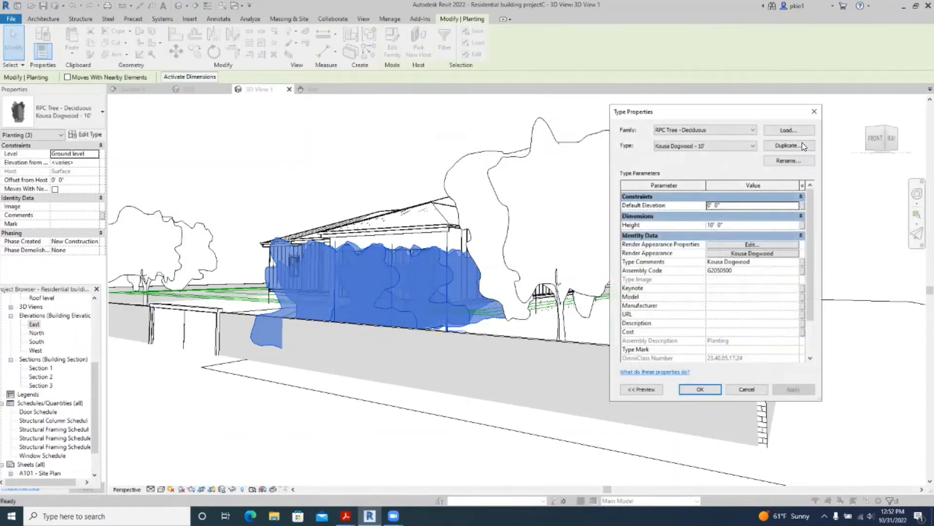
{"action": "left_click", "coordinate": [803, 146]}
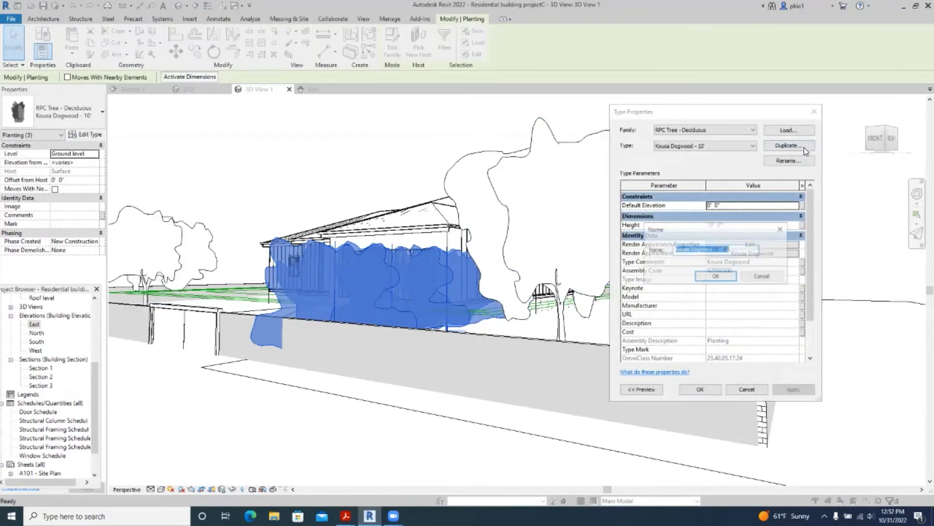
{"action": "left_click", "coordinate": [721, 274]}
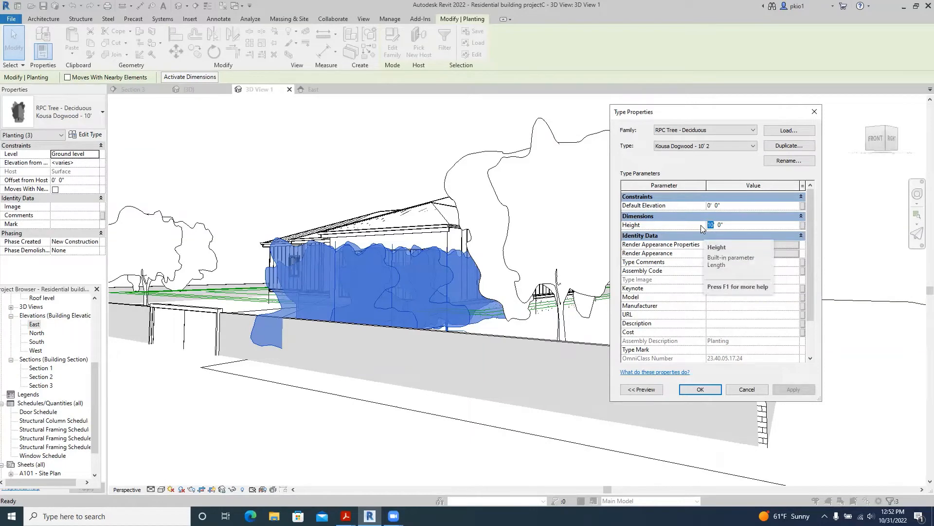
{"action": "type", "text": "3"}
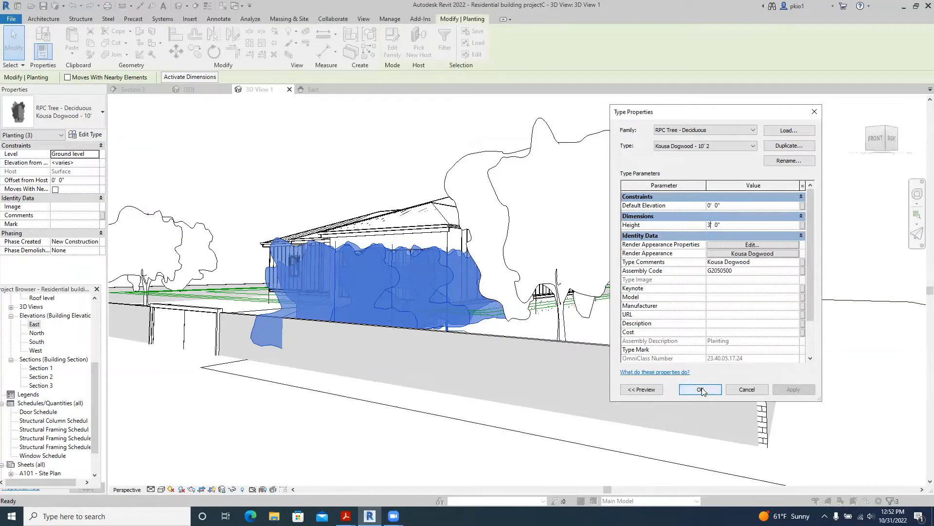
{"action": "left_click", "coordinate": [701, 390]}
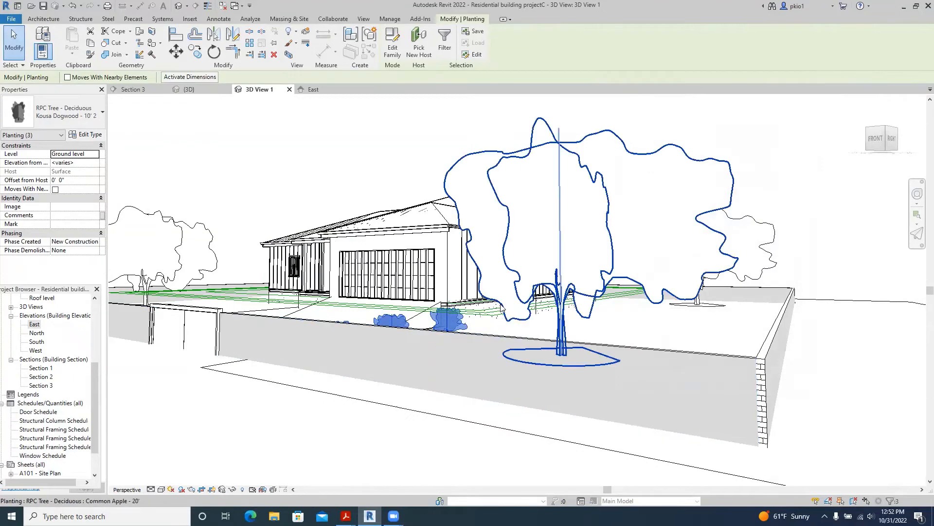
Move the large Common Apple tree to the right, clear of the house, toward the corner of the boundary wall
{"action": "left_click", "coordinate": [567, 171]}
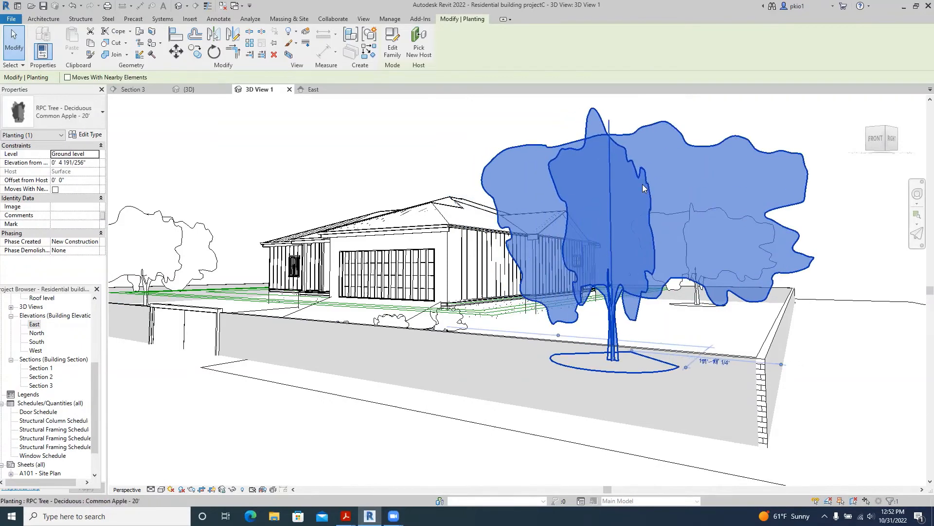
{"action": "key", "text": "Right"}
{"action": "key", "text": "Right"}
{"action": "key", "text": "Right"}
{"action": "key", "text": "Right"}
{"action": "key", "text": "Right"}
{"action": "key", "text": "Right"}
{"action": "key", "text": "Right"}
{"action": "key", "text": "Right"}
{"action": "key", "text": "Right"}
{"action": "key", "text": "Right"}
{"action": "key", "text": "Right"}
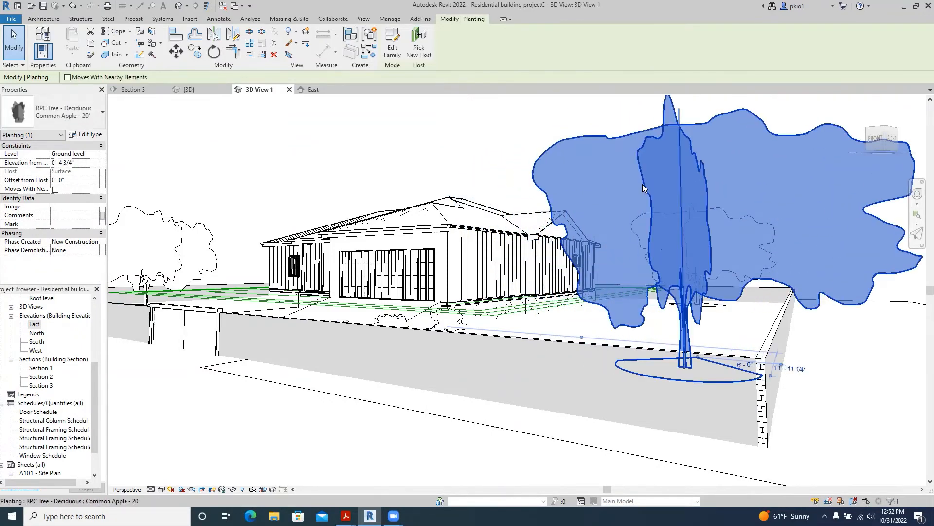
{"action": "key", "text": "Right"}
{"action": "key", "text": "Right"}
{"action": "key", "text": "Right"}
{"action": "key", "text": "Right"}
{"action": "key", "text": "Right"}
{"action": "key", "text": "Right"}
{"action": "key", "text": "Right"}
{"action": "key", "text": "Right"}
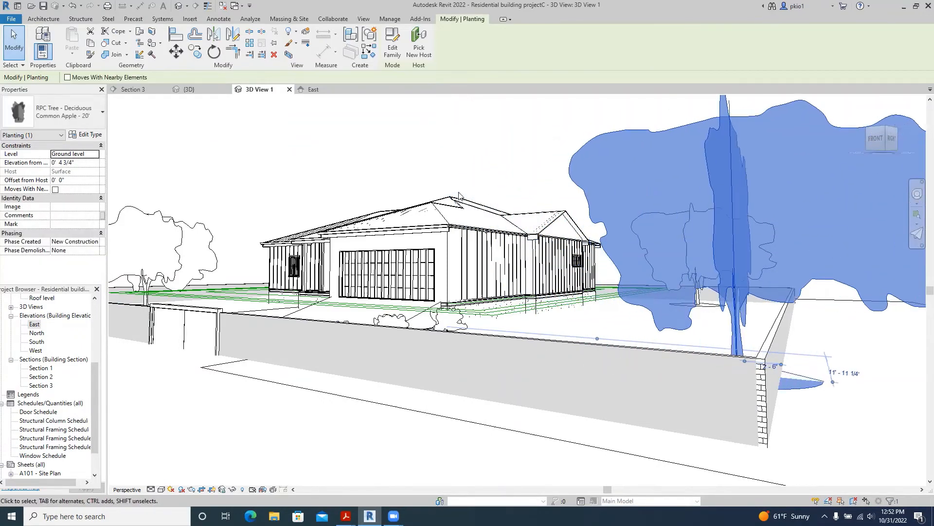
{"action": "left_click", "coordinate": [319, 151]}
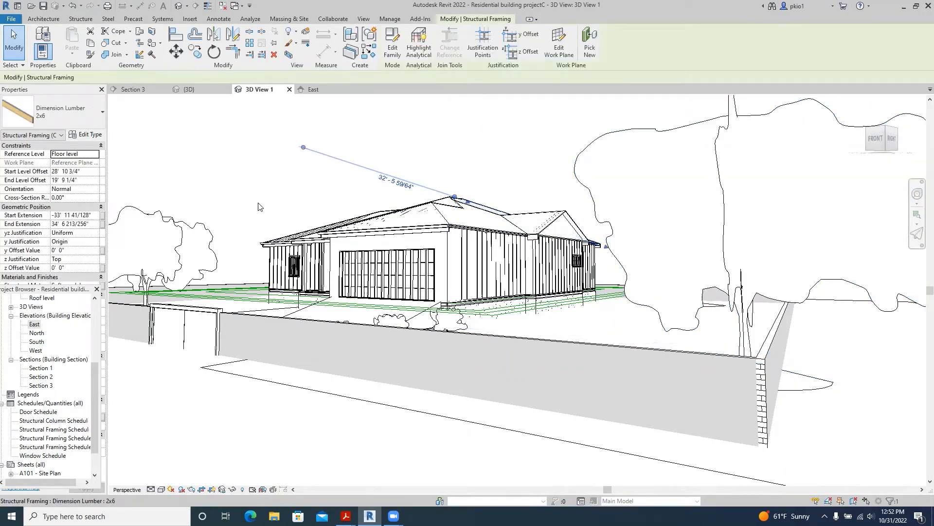
{"action": "left_click", "coordinate": [522, 149]}
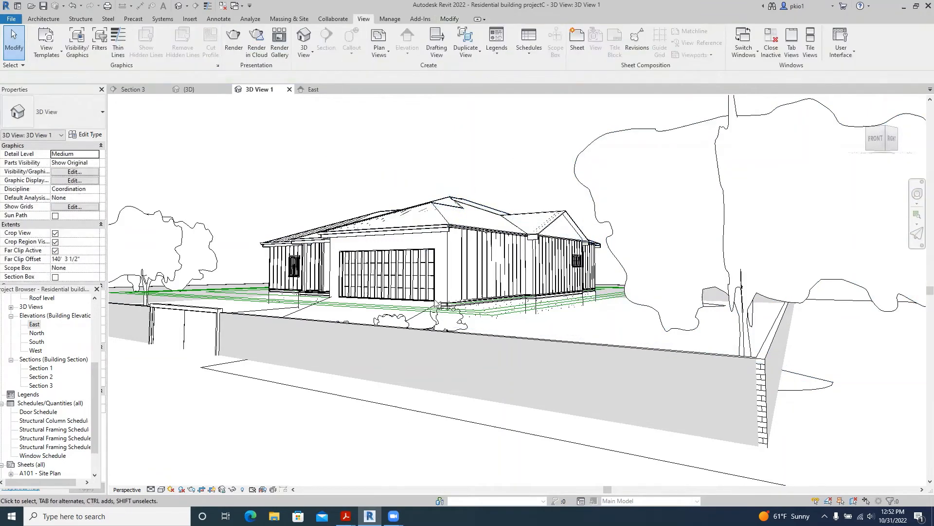
Turn on shadows and set the visual style of 3D View 1 to Realistic
{"action": "left_click", "coordinate": [179, 489]}
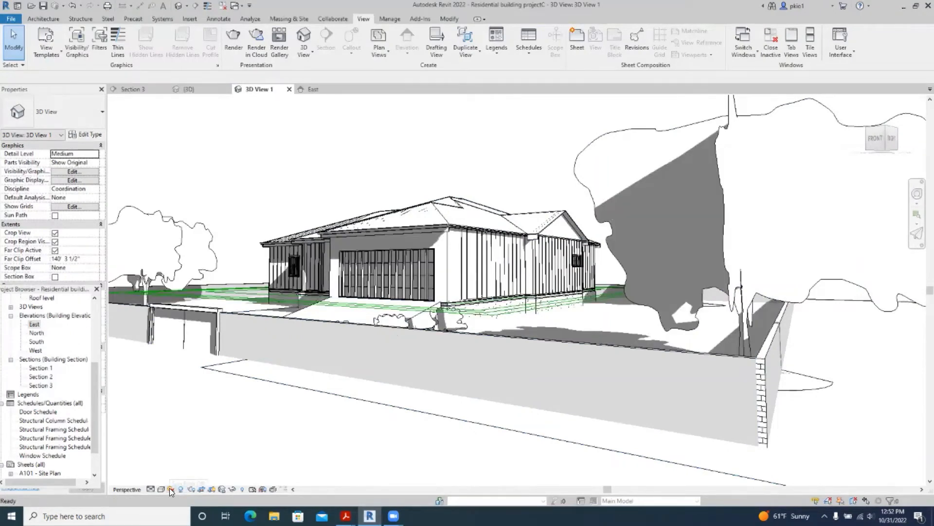
{"action": "left_click", "coordinate": [162, 489]}
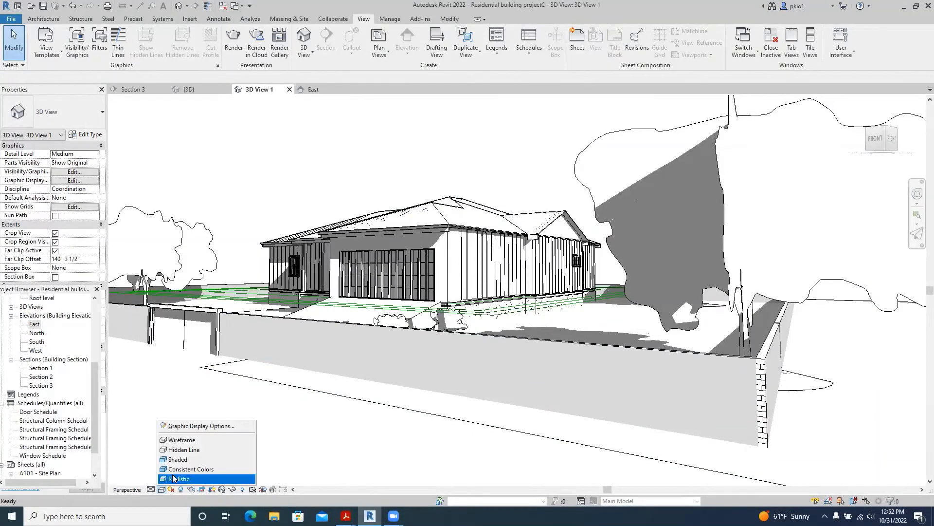
{"action": "left_click", "coordinate": [171, 479]}
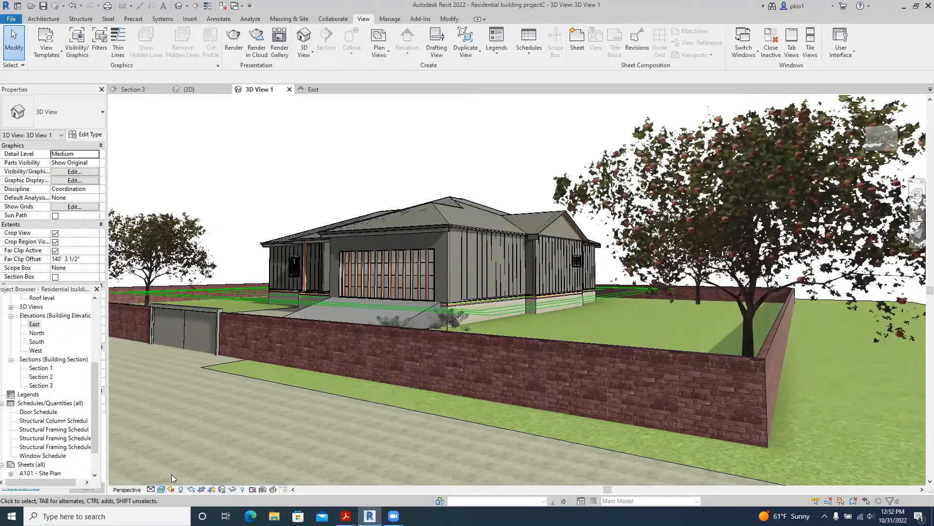
Turn on the sun path for the camera view, continuing with the current sun settings
{"action": "left_click", "coordinate": [170, 490]}
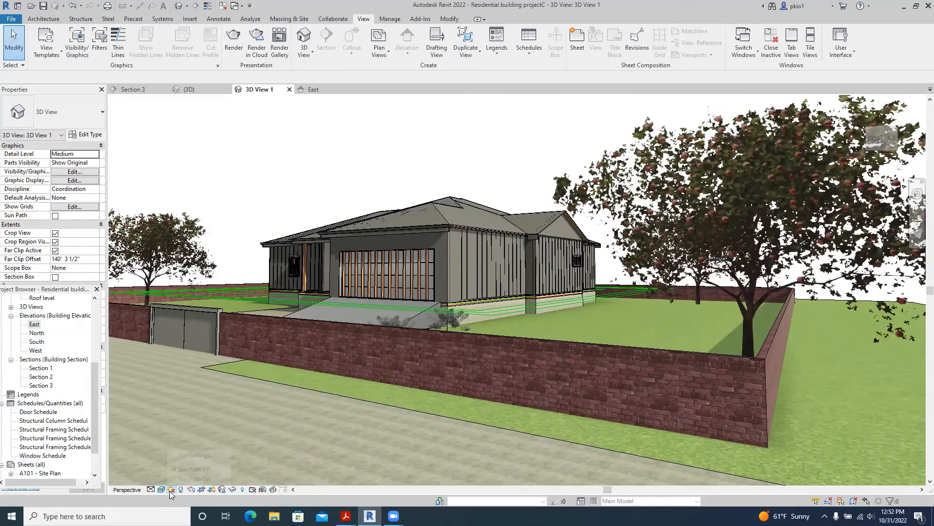
{"action": "left_click", "coordinate": [194, 478]}
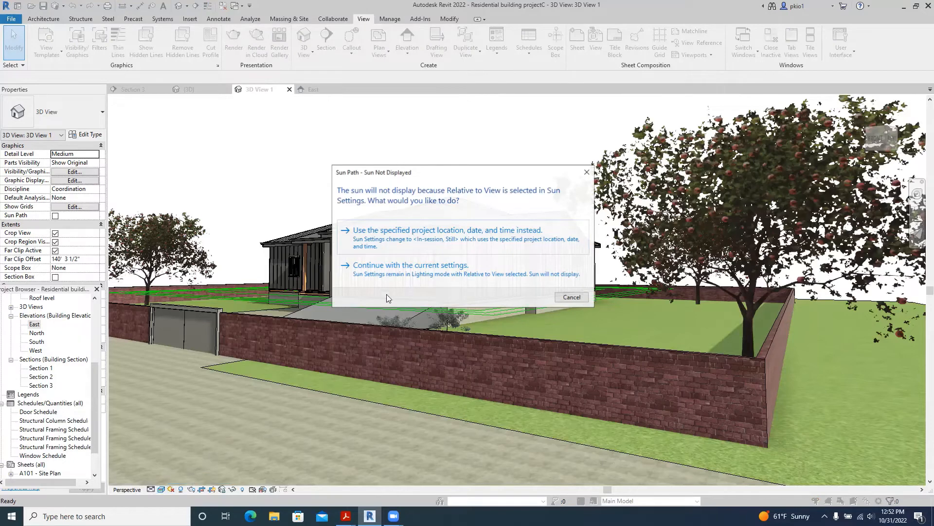
{"action": "left_click", "coordinate": [396, 266]}
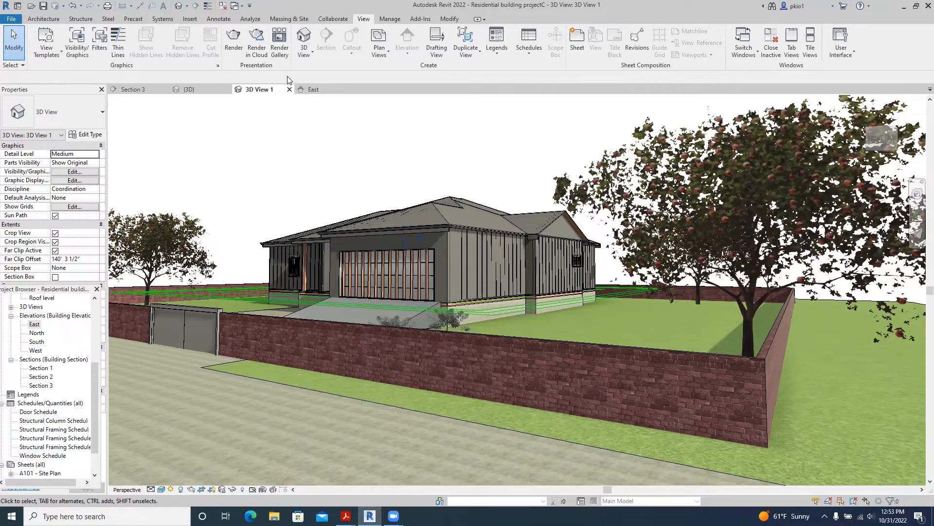
Open the rendering settings and choose Medium quality with a printer resolution of 150 DPI
{"action": "left_click", "coordinate": [232, 38]}
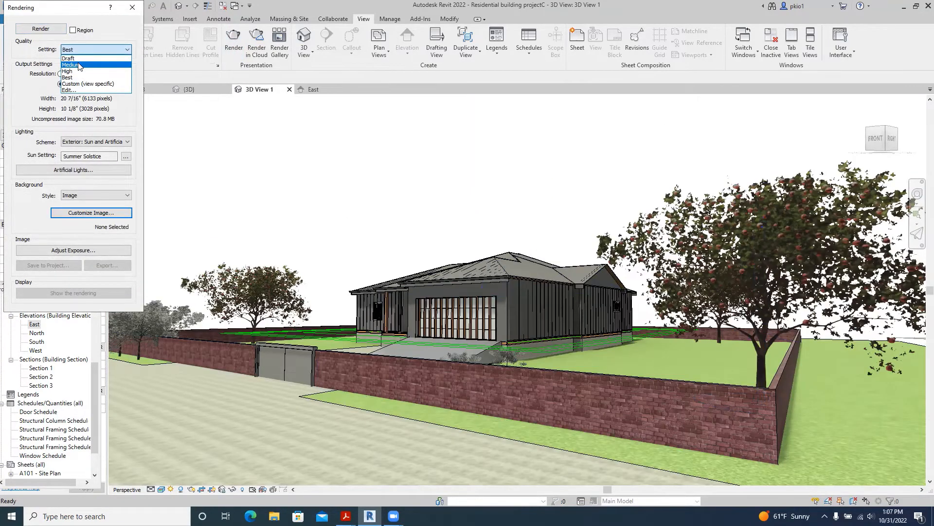
{"action": "left_click", "coordinate": [79, 65]}
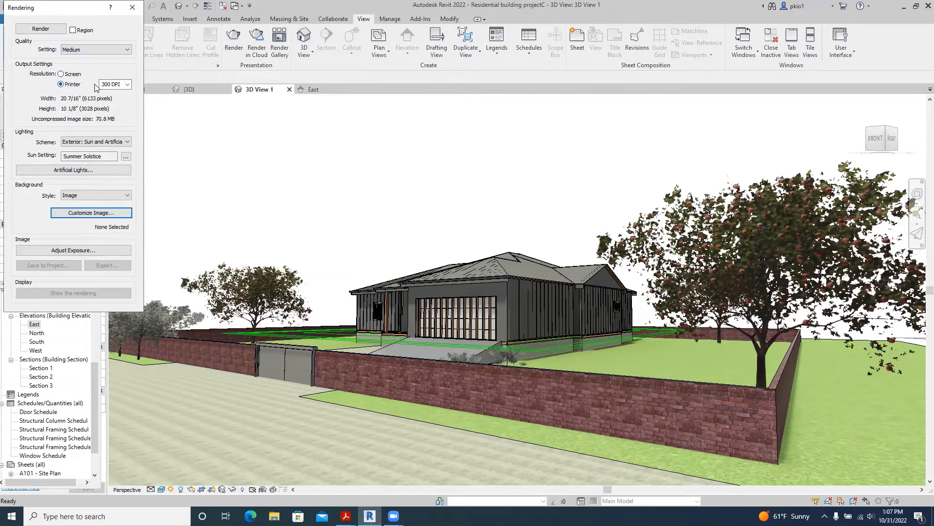
{"action": "left_click", "coordinate": [127, 84]}
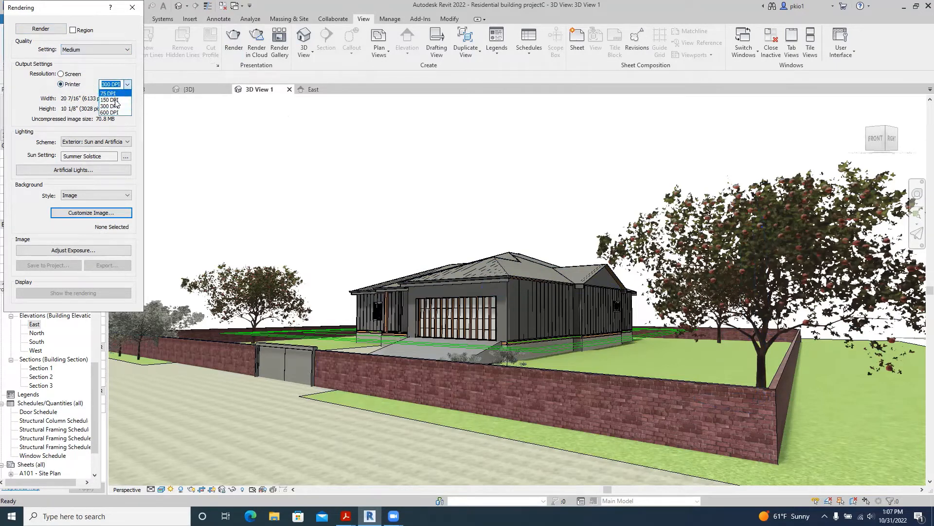
{"action": "left_click", "coordinate": [117, 100]}
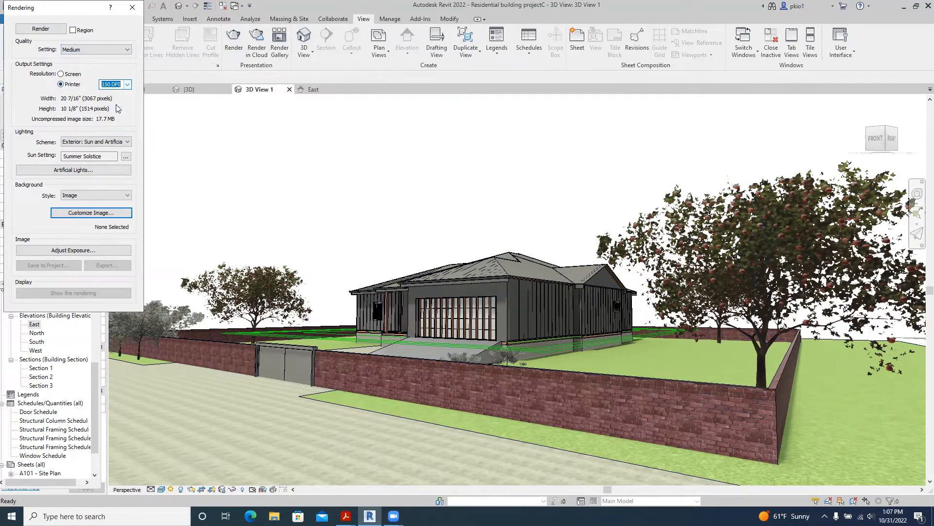
Choose the Exterior: Sun and Artificial lighting scheme and check the view's artificial light groups without changing them
{"action": "left_click", "coordinate": [128, 142]}
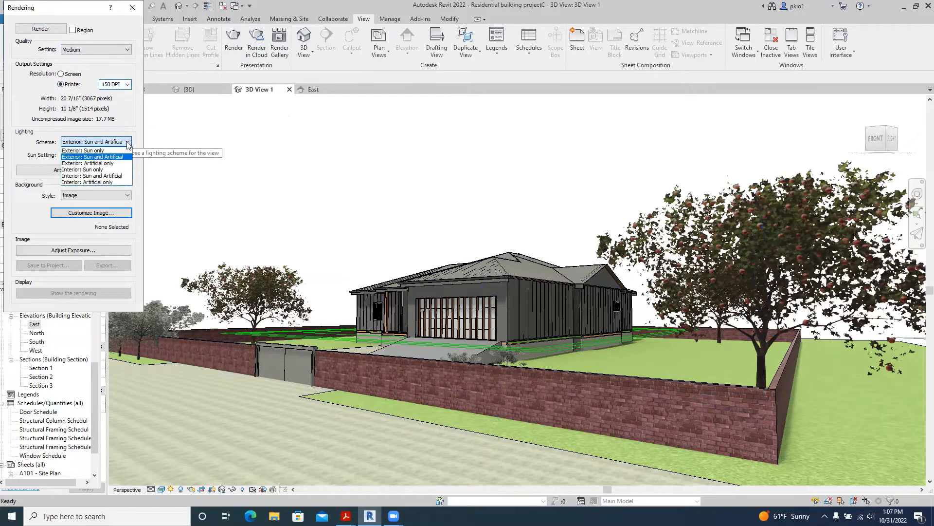
{"action": "left_click", "coordinate": [99, 156]}
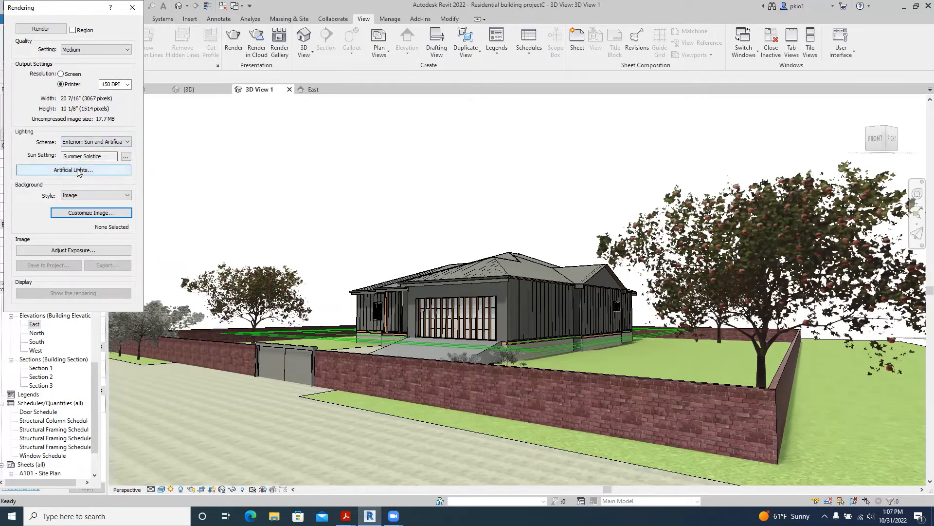
{"action": "left_click", "coordinate": [78, 170]}
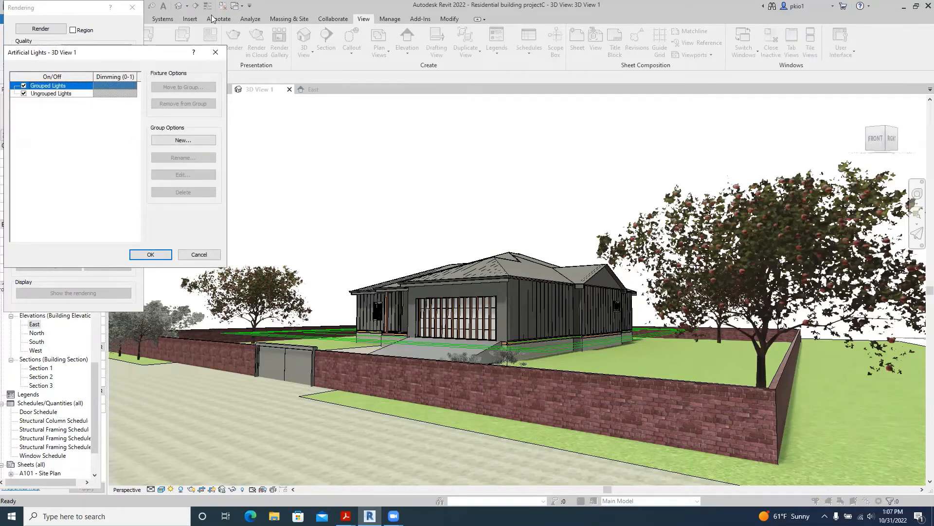
{"action": "left_click", "coordinate": [216, 52]}
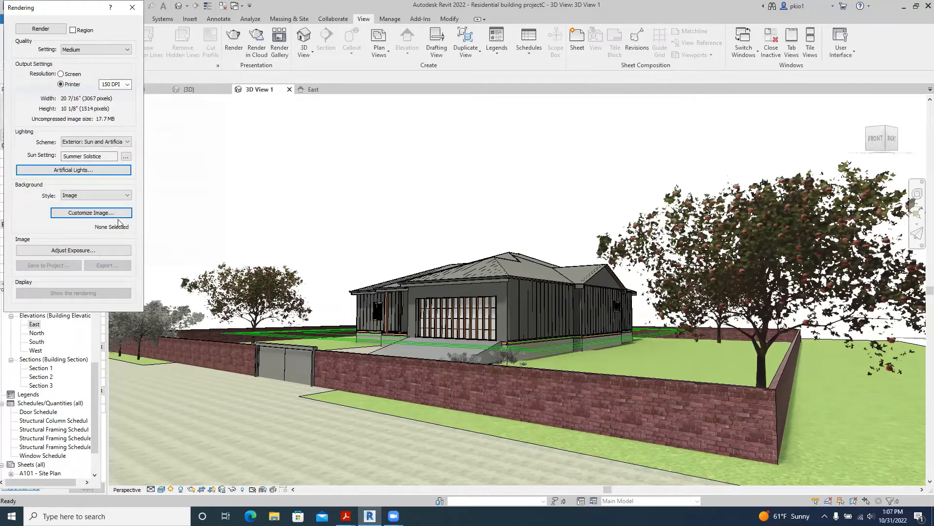
Keep Image as the rendering's background style without choosing a picture file, and render the camera view
{"action": "left_click", "coordinate": [113, 196]}
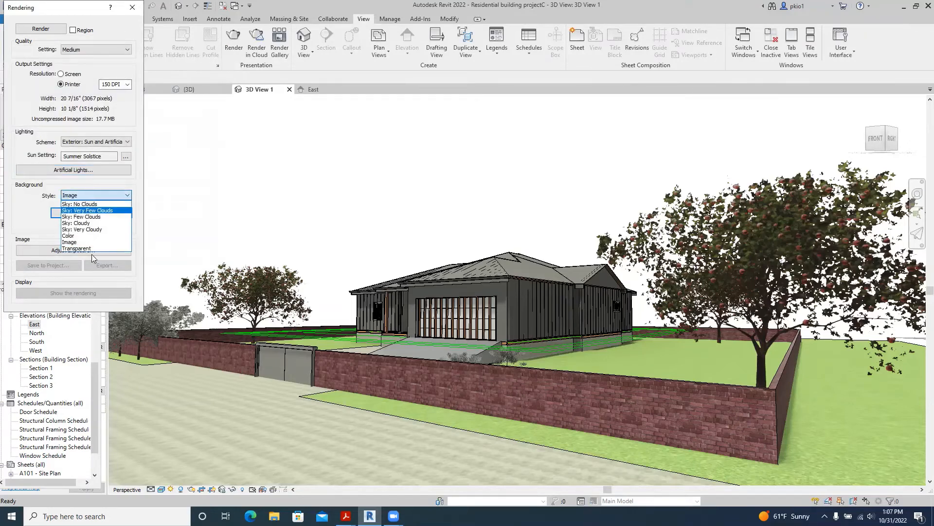
{"action": "left_click", "coordinate": [69, 242]}
{"action": "left_click", "coordinate": [73, 213]}
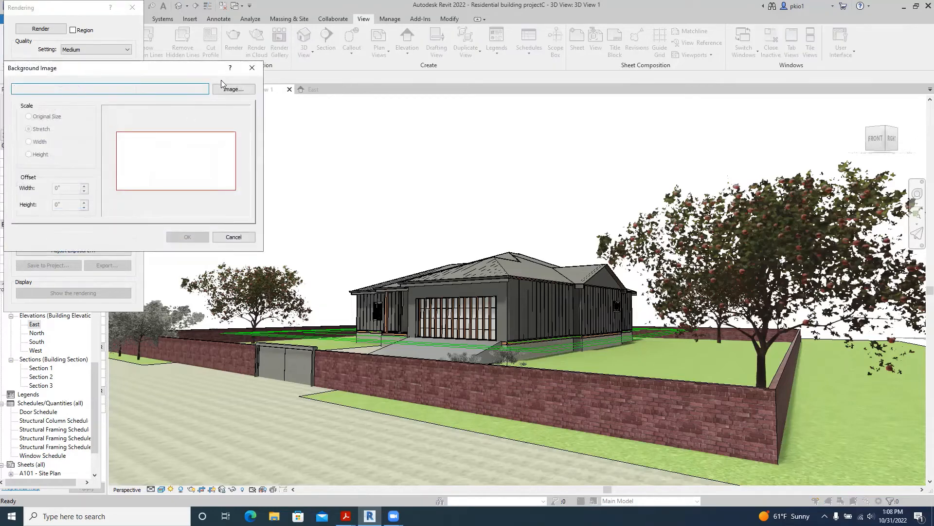
{"action": "left_click", "coordinate": [234, 89]}
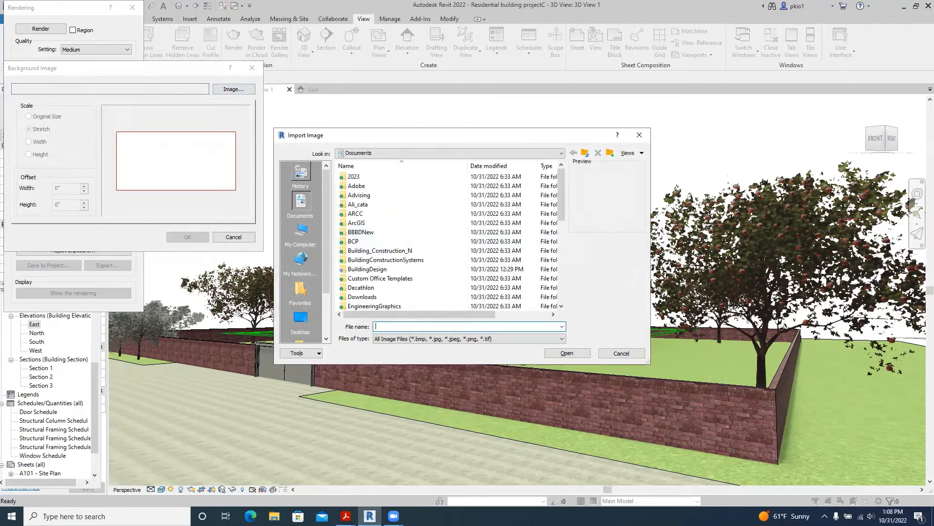
{"action": "left_click", "coordinate": [639, 135]}
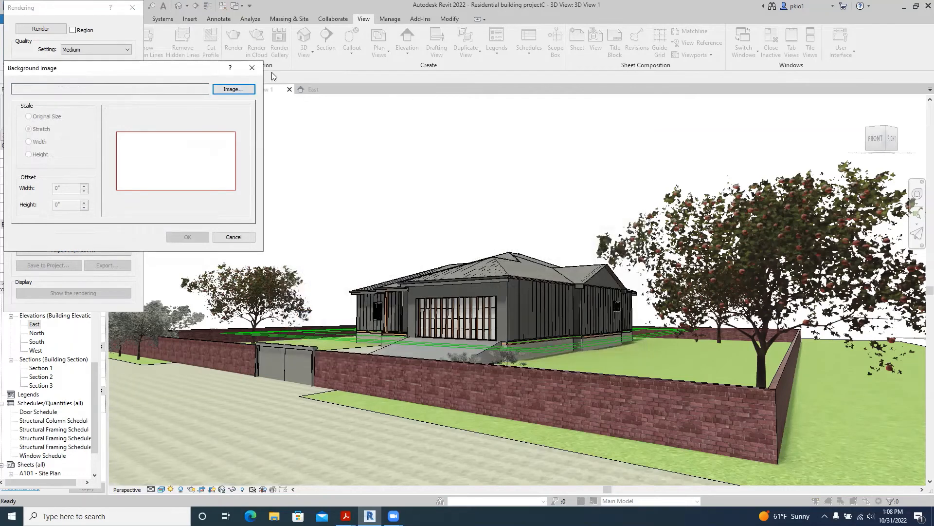
{"action": "left_click", "coordinate": [253, 68]}
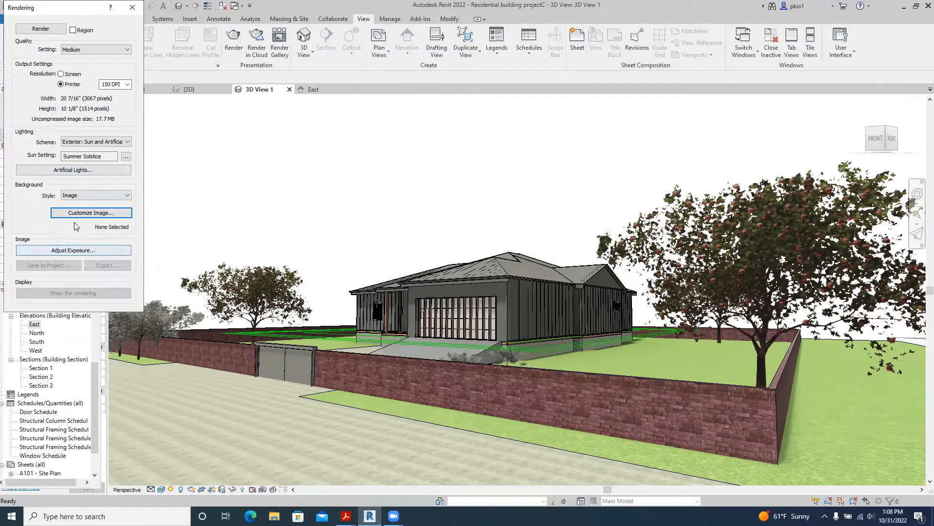
{"action": "left_click", "coordinate": [48, 28]}
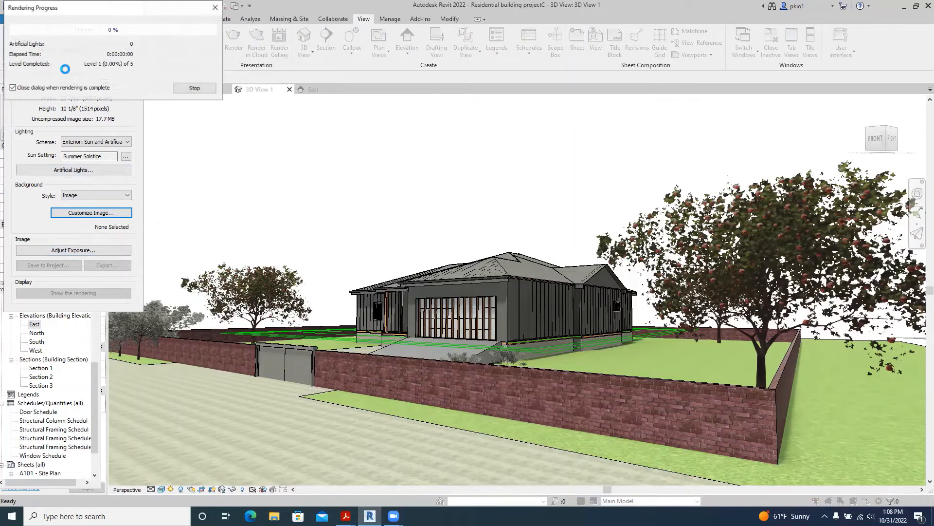
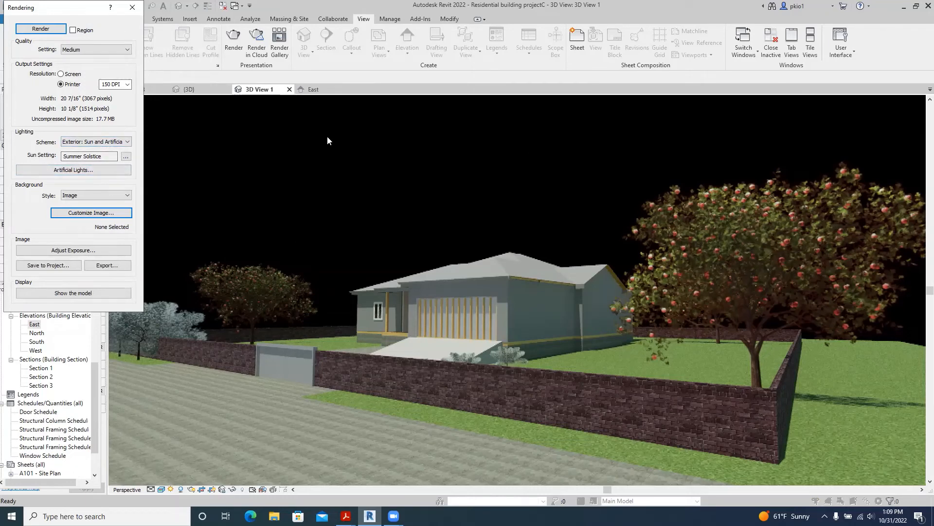
Check the date and time of the rendering's Summer Solstice sun settings without changing them
{"action": "left_click", "coordinate": [126, 156]}
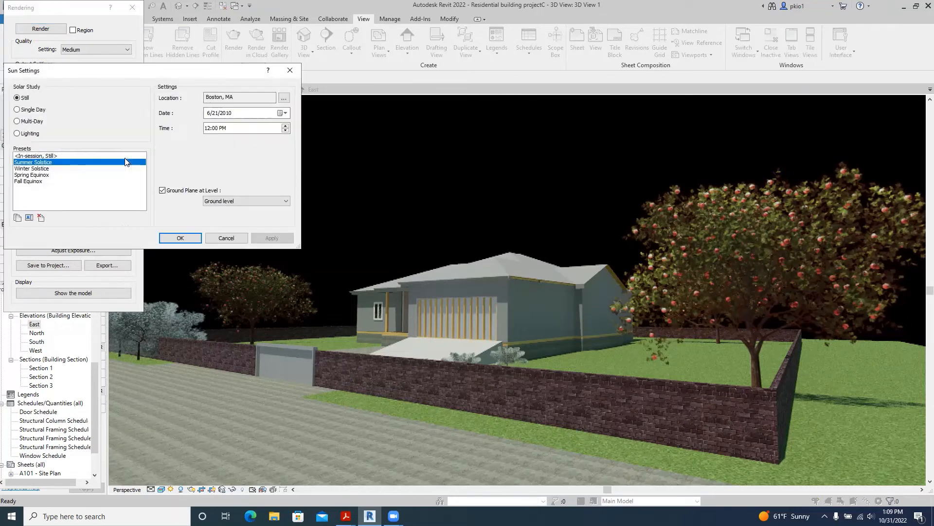
{"action": "left_click", "coordinate": [216, 130]}
{"action": "left_click", "coordinate": [225, 128]}
{"action": "left_click", "coordinate": [291, 71]}
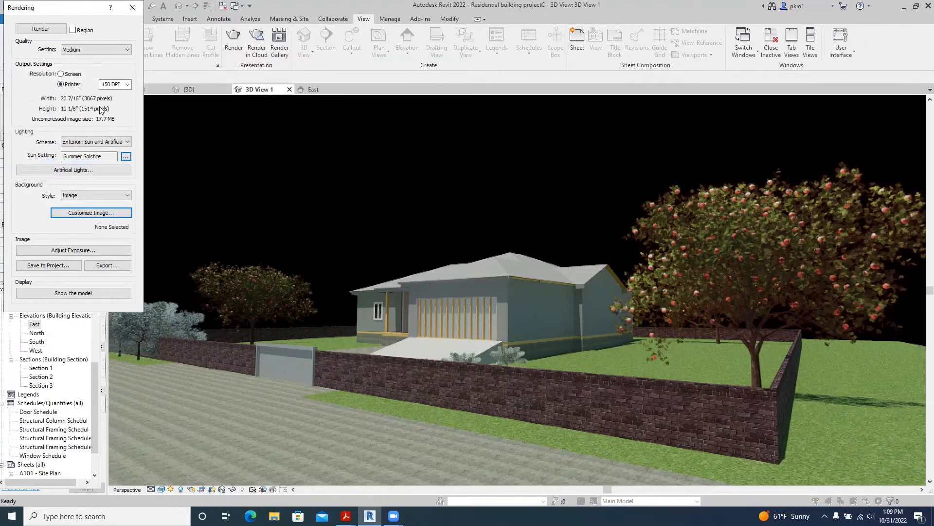
Switch the lighting scheme to Exterior: Sun only, render the view again and close the rendering settings
{"action": "left_click", "coordinate": [122, 142]}
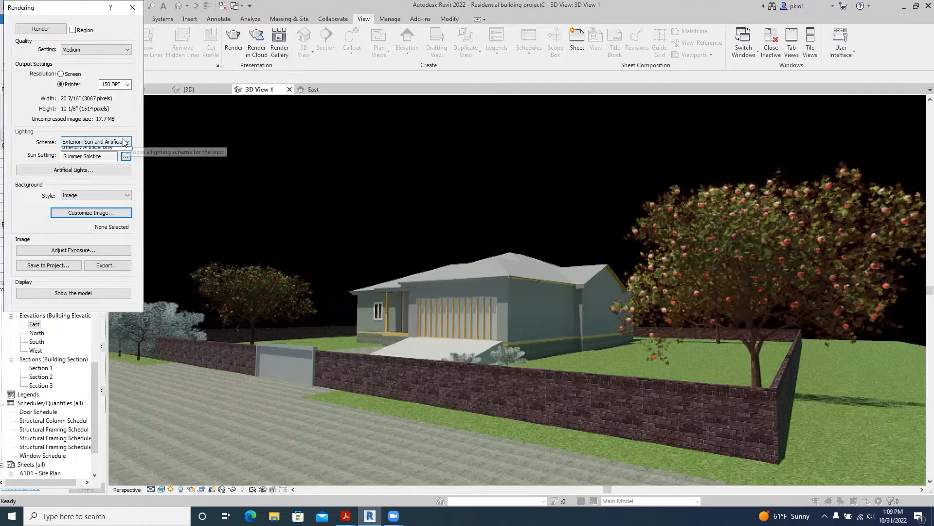
{"action": "left_click", "coordinate": [90, 151]}
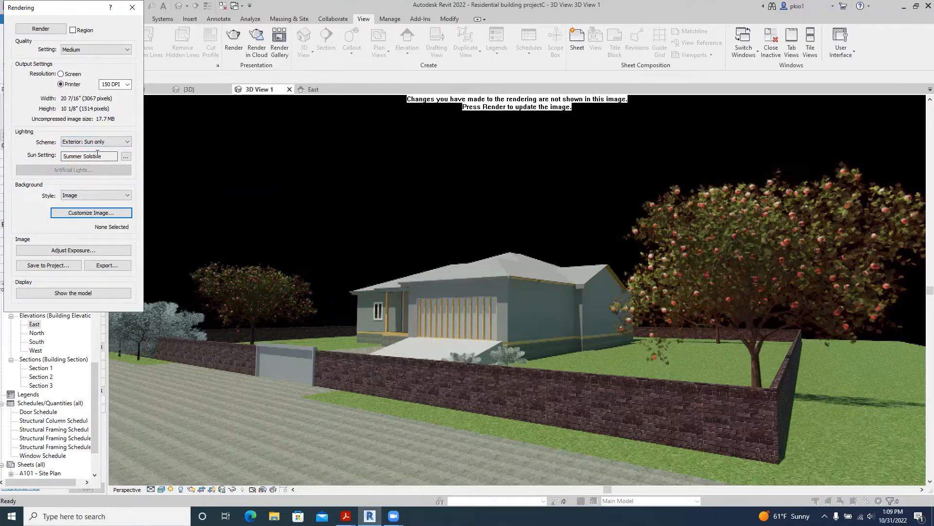
{"action": "left_click", "coordinate": [46, 26]}
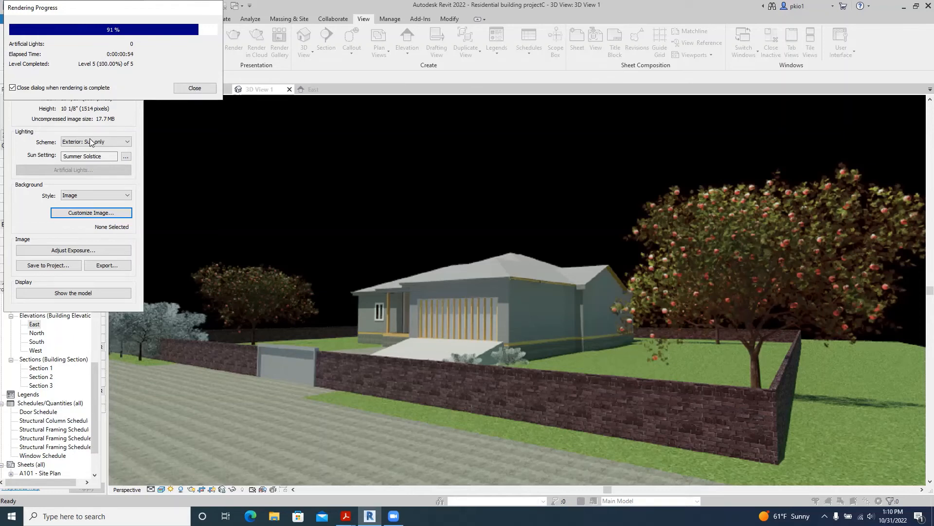
{"action": "left_click", "coordinate": [131, 8]}
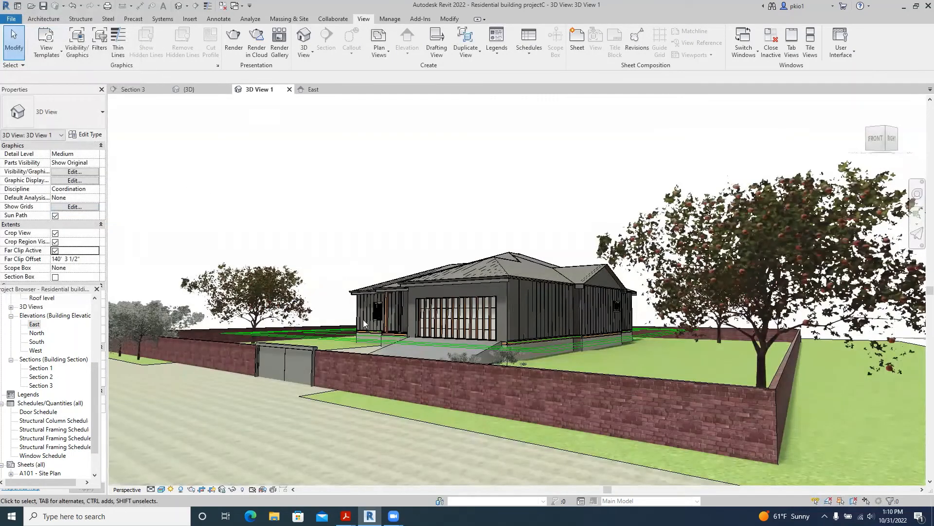
Try the Lighting solar study in the view's sun settings and return to Still with the Summer Solstice preset
{"action": "left_click", "coordinate": [171, 490]}
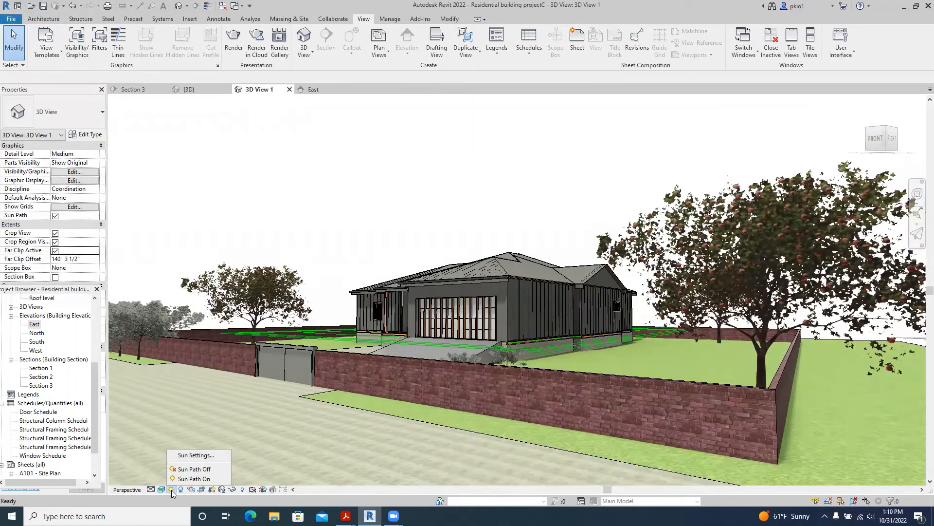
{"action": "left_click", "coordinate": [181, 456]}
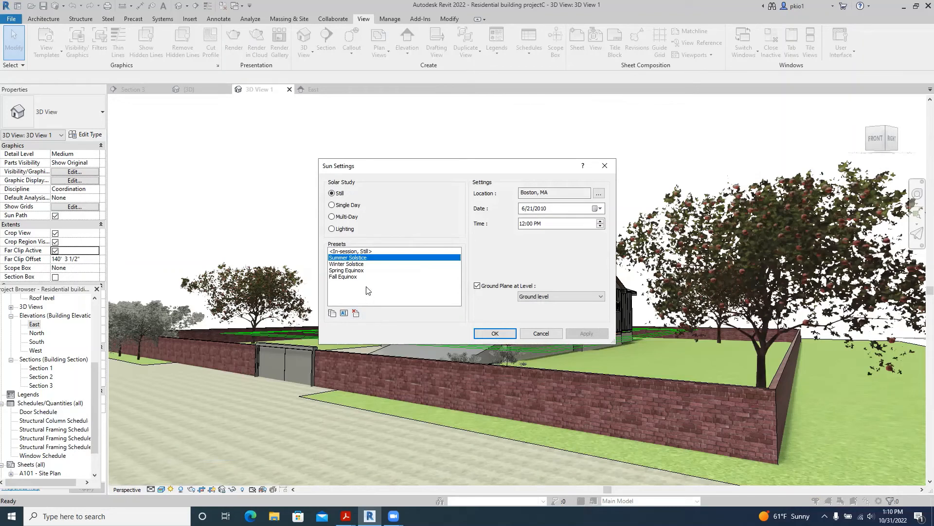
{"action": "left_click", "coordinate": [336, 232]}
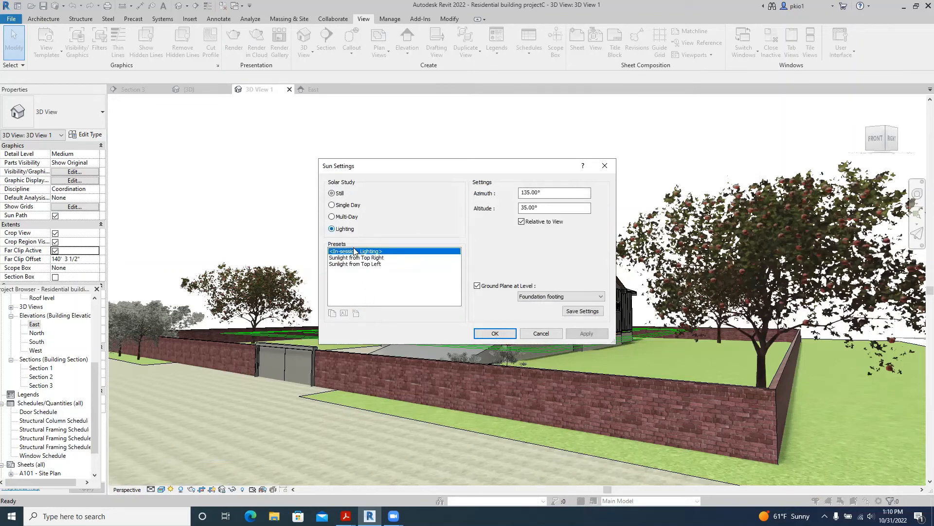
{"action": "left_click", "coordinate": [332, 194]}
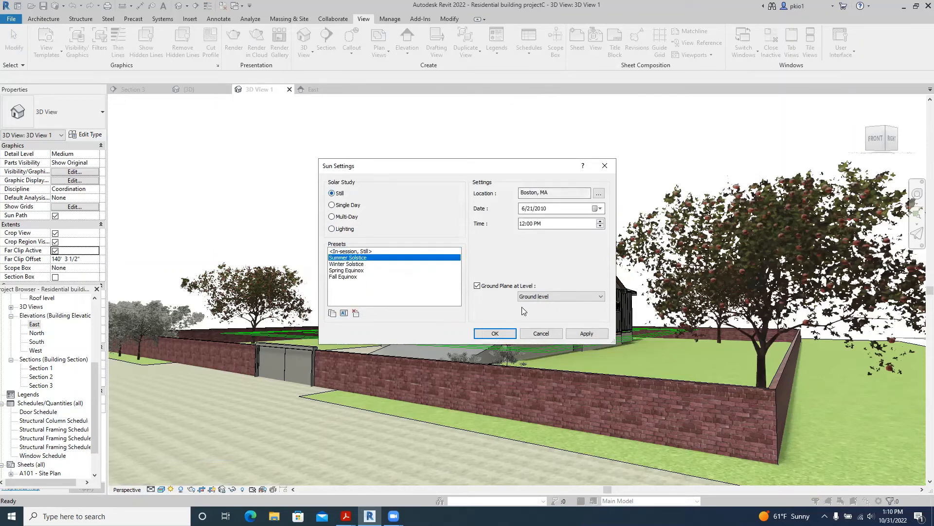
{"action": "left_click", "coordinate": [495, 333]}
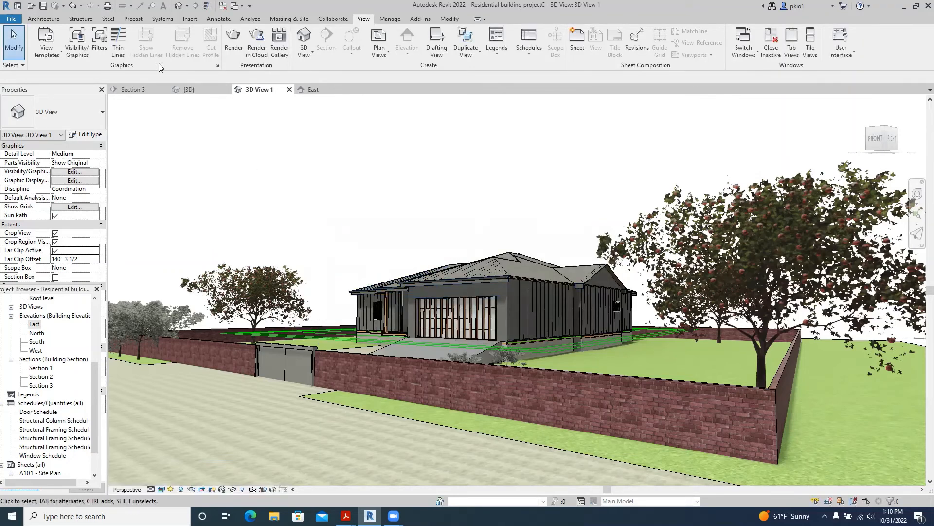
Render the camera view again with sun-only lighting, and switch the scheme back to Exterior: Sun and Artificial
{"action": "left_click", "coordinate": [234, 39]}
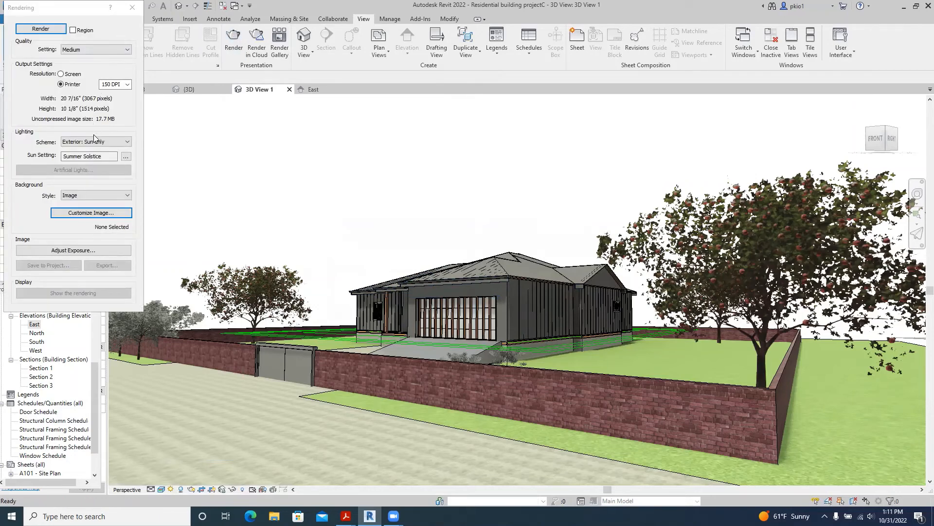
{"action": "left_click", "coordinate": [49, 30]}
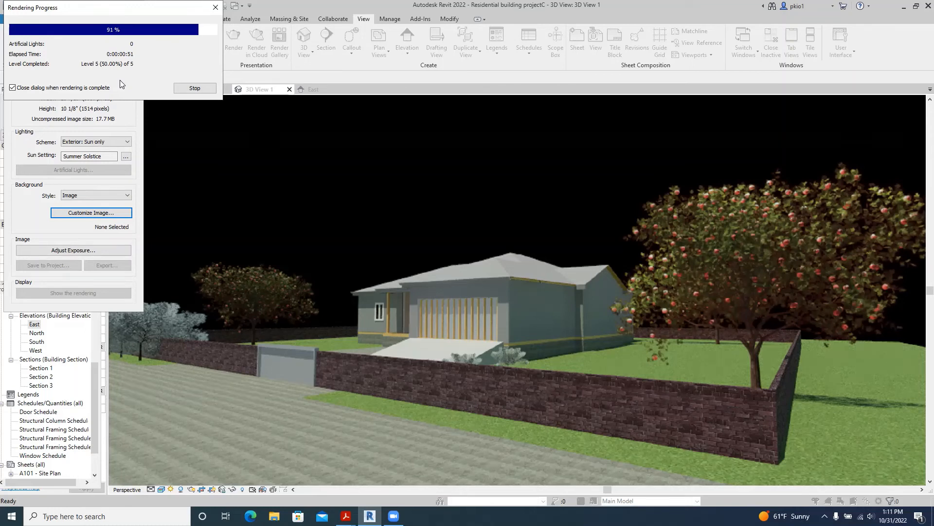
{"action": "left_click", "coordinate": [204, 90]}
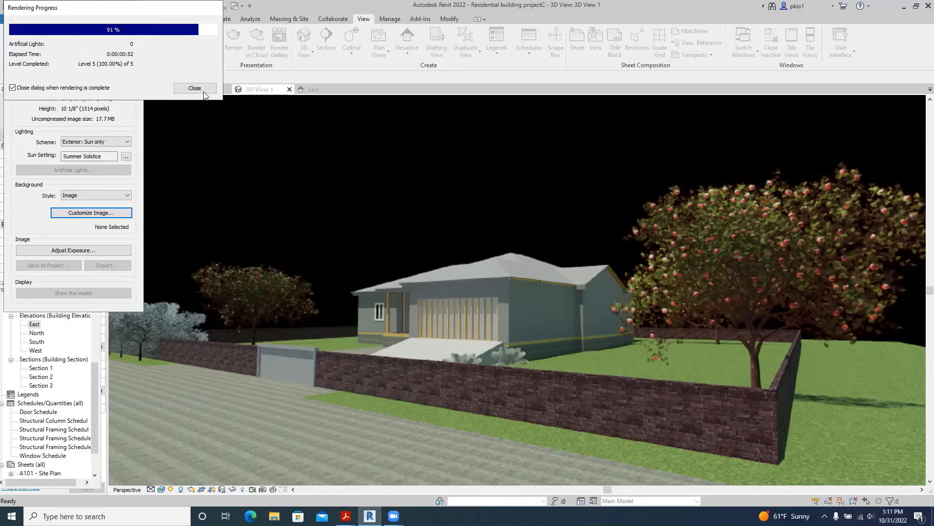
{"action": "left_click", "coordinate": [125, 143]}
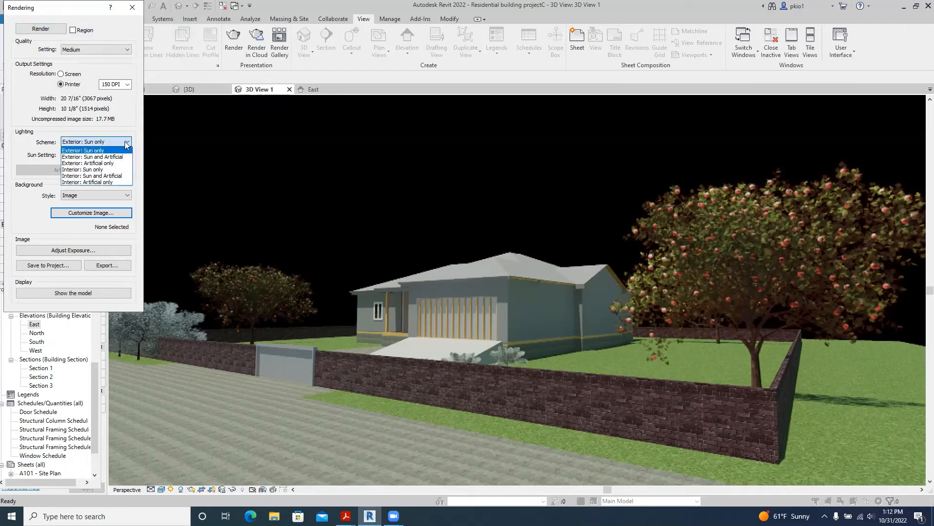
{"action": "left_click", "coordinate": [97, 157]}
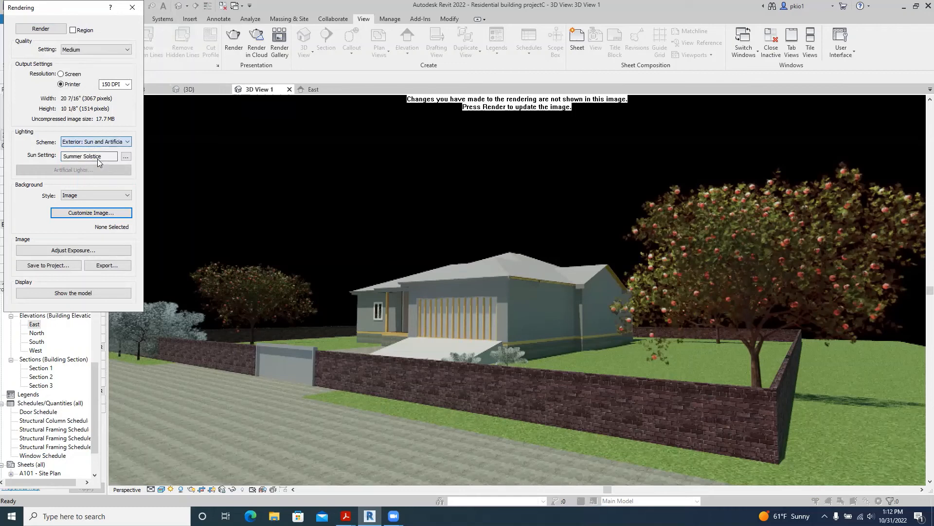
Set the sun date to 10/31/2022 and the ground plane to Roof level, and render the camera view with these settings
{"action": "left_click", "coordinate": [125, 156]}
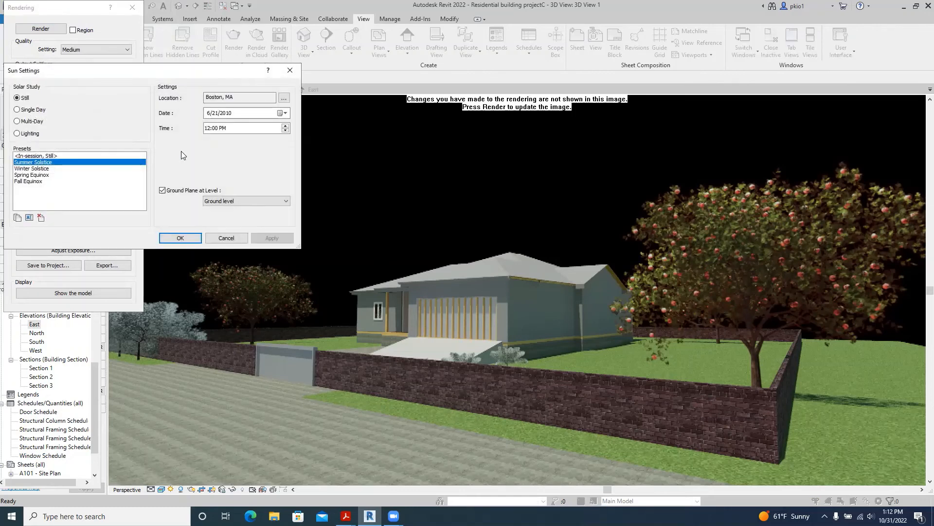
{"action": "left_click", "coordinate": [286, 112]}
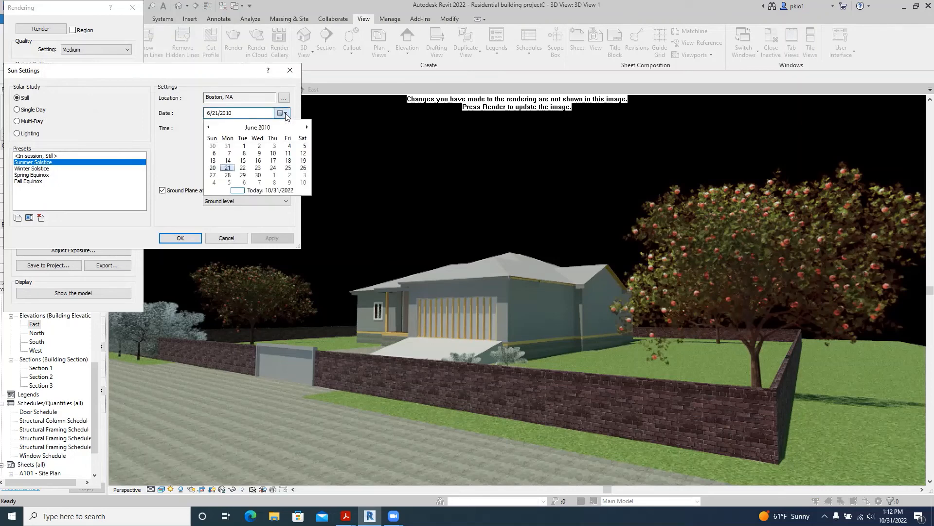
{"action": "left_click", "coordinate": [239, 190]}
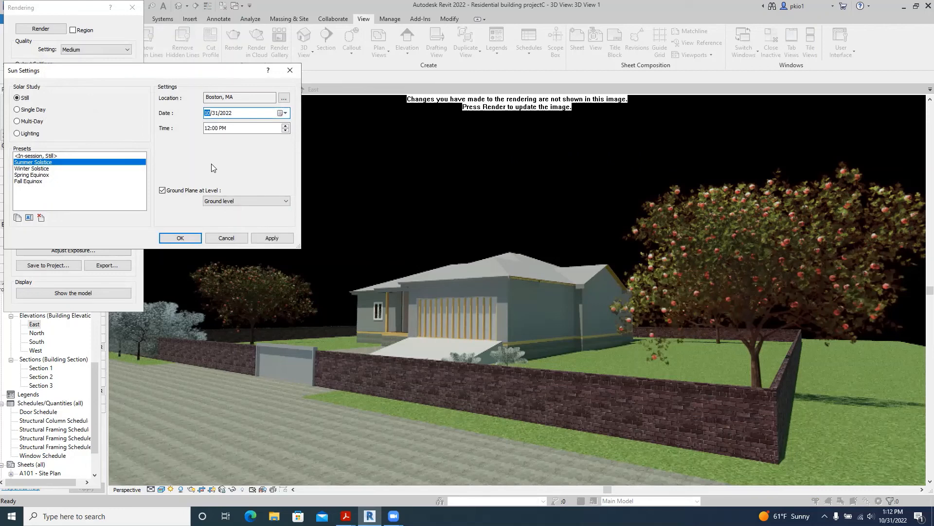
{"action": "left_click", "coordinate": [287, 201]}
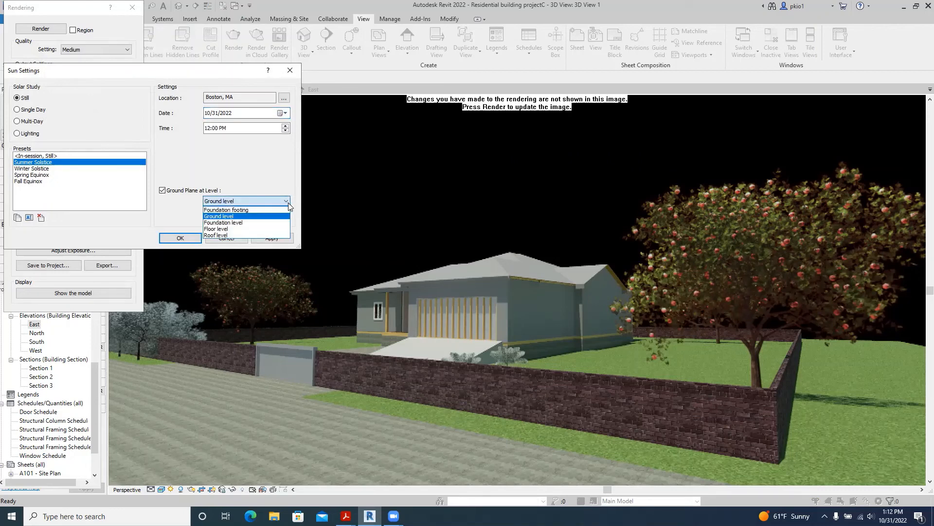
{"action": "left_click", "coordinate": [226, 235]}
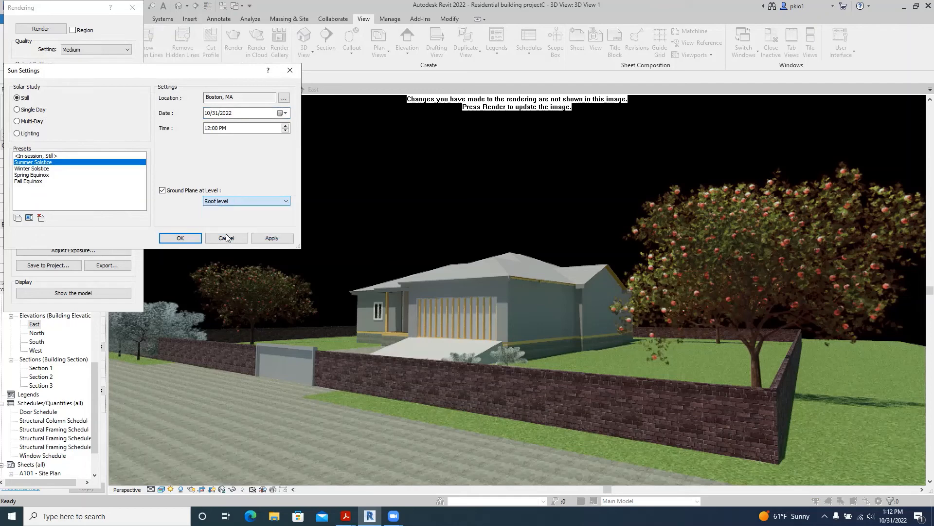
{"action": "left_click", "coordinate": [192, 237]}
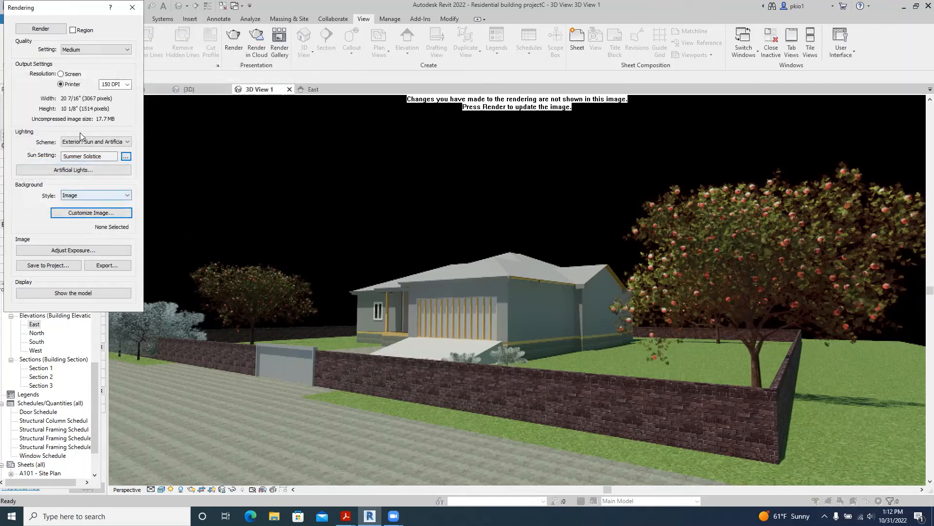
{"action": "left_click", "coordinate": [41, 28]}
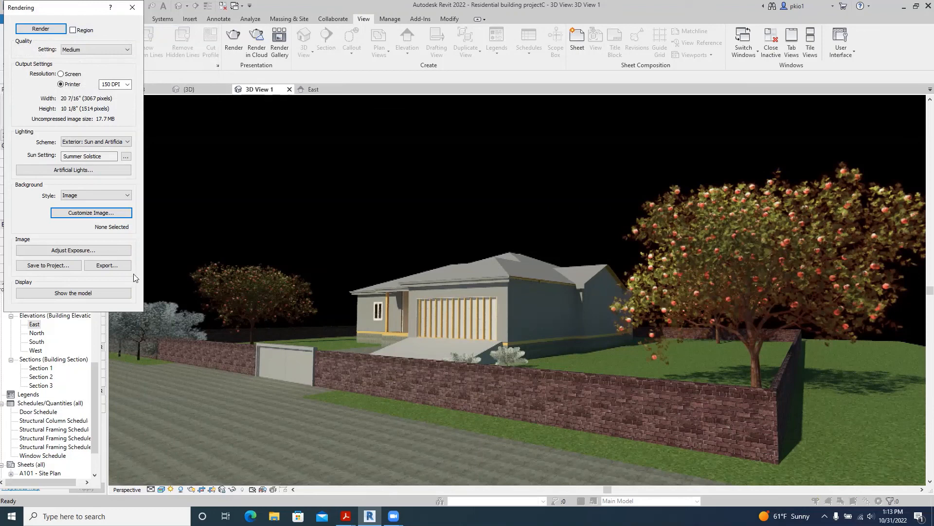
Export the rendering as a JPEG to the Drawing folder in BuildingConstructionSystems, adding _BCS to the suggested file name, and close the rendering settings
{"action": "left_click", "coordinate": [101, 266]}
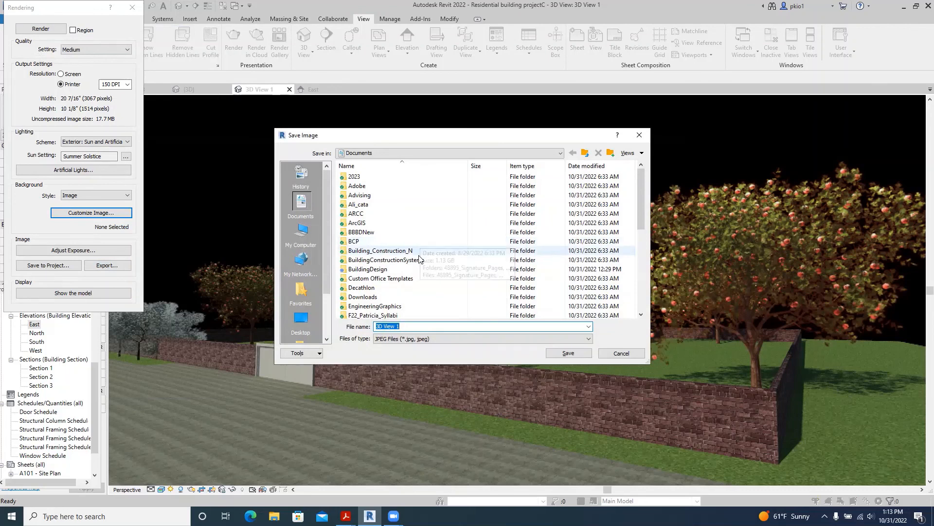
{"action": "double_click", "coordinate": [421, 261]}
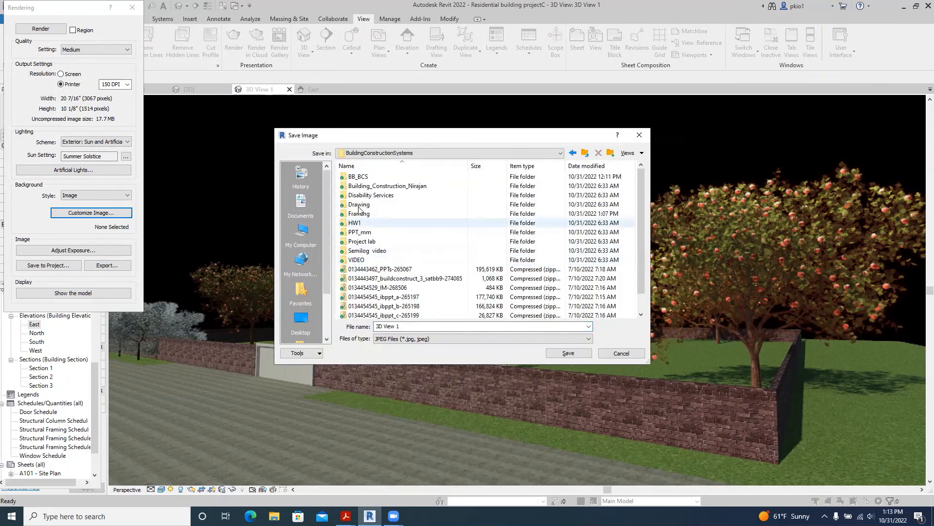
{"action": "double_click", "coordinate": [409, 205]}
{"action": "left_click", "coordinate": [419, 325]}
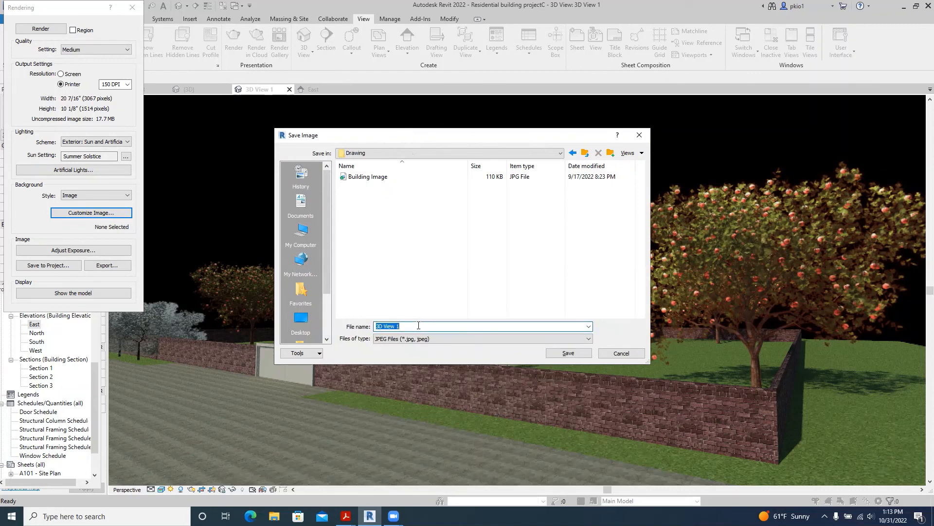
{"action": "left_click", "coordinate": [418, 325]}
{"action": "type", "text": "_BCS"}
{"action": "left_click", "coordinate": [576, 354]}
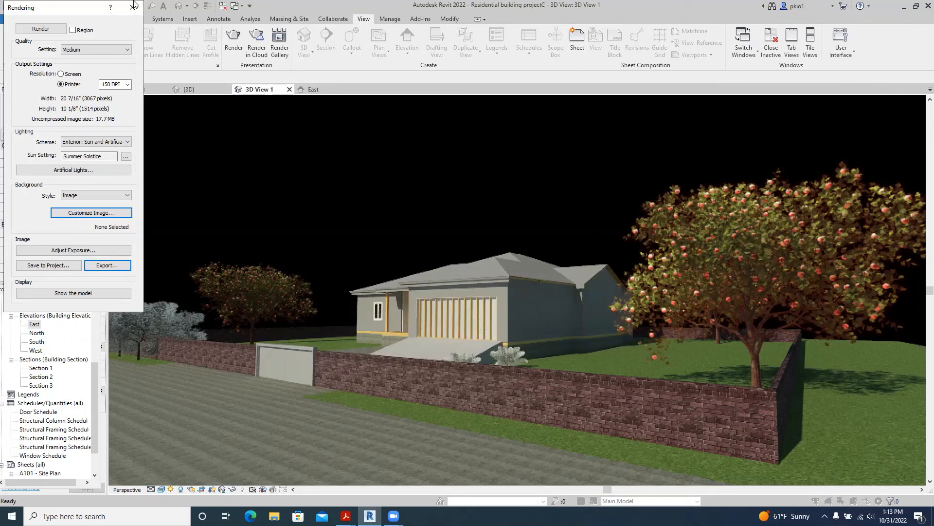
{"action": "left_click", "coordinate": [133, 7]}
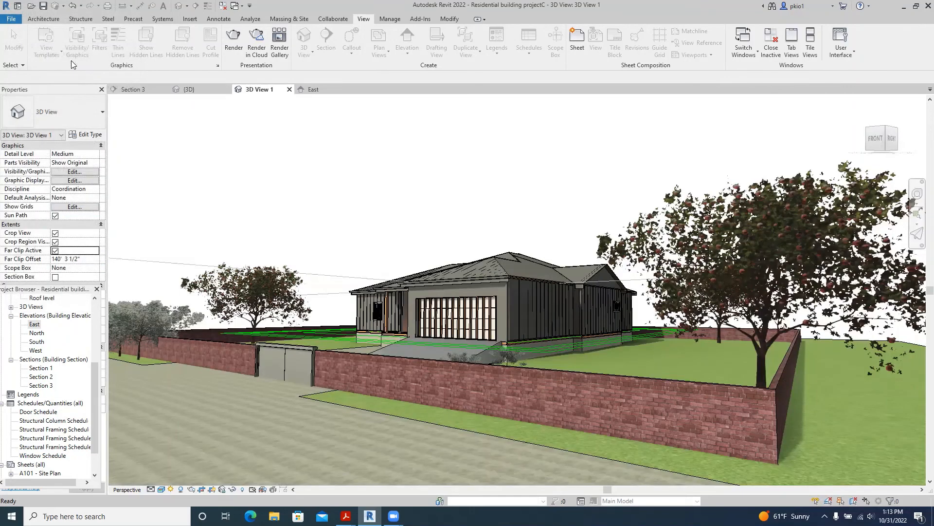